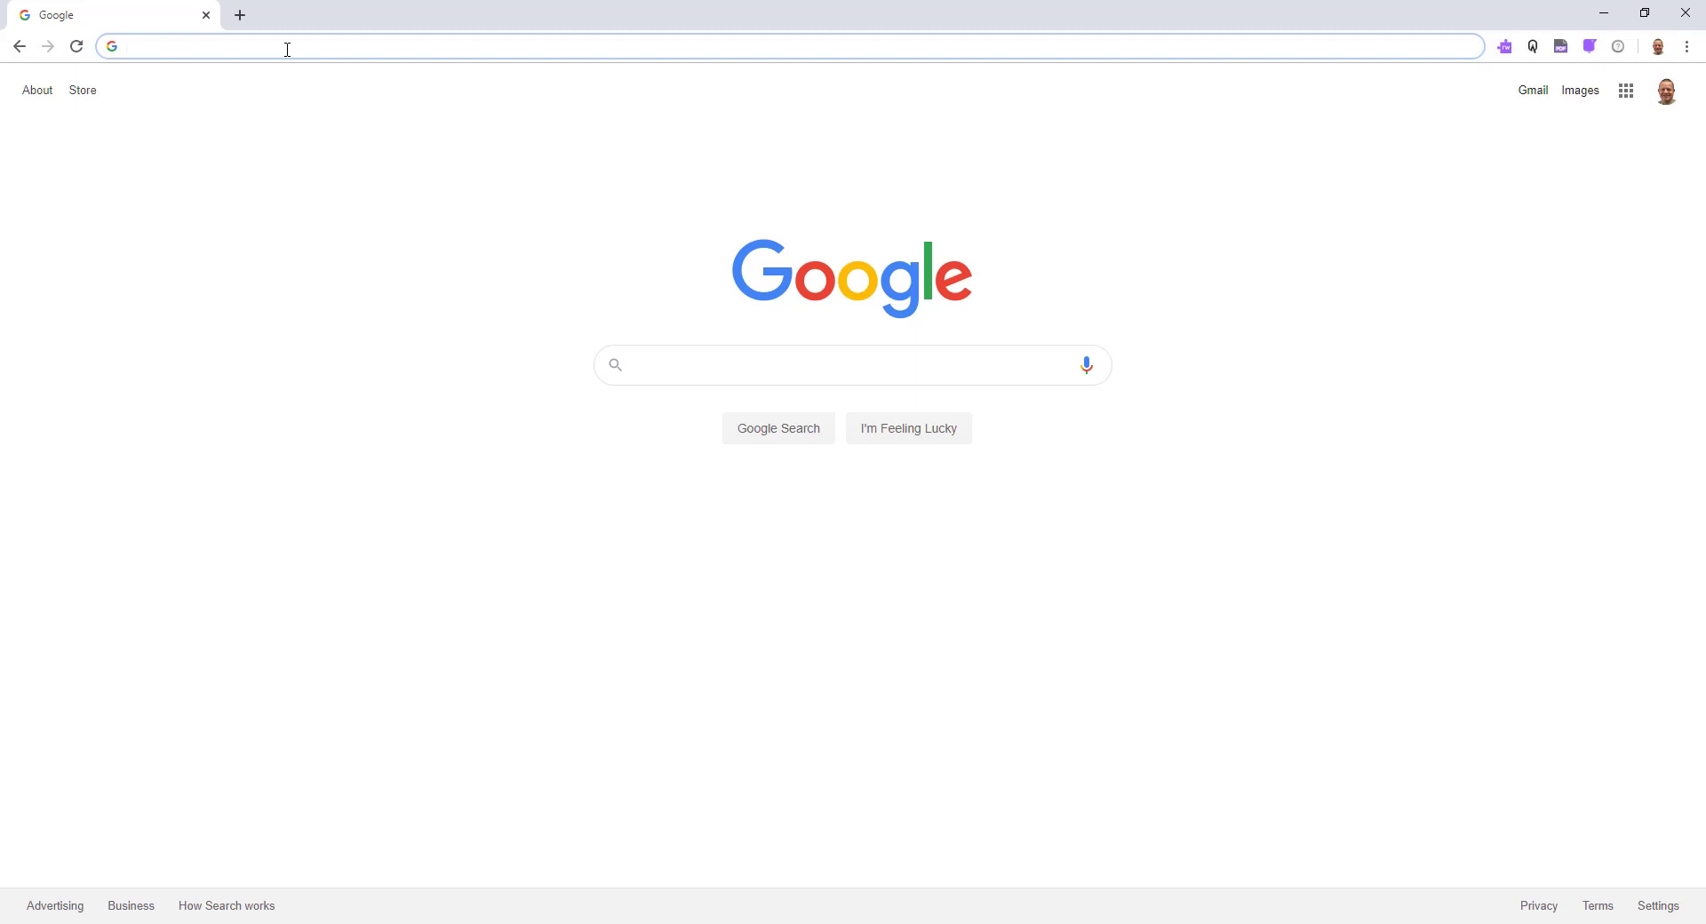
# Step: Go to equatio.texthelp.com in Chrome's address bar
pyautogui.write('equatio.')
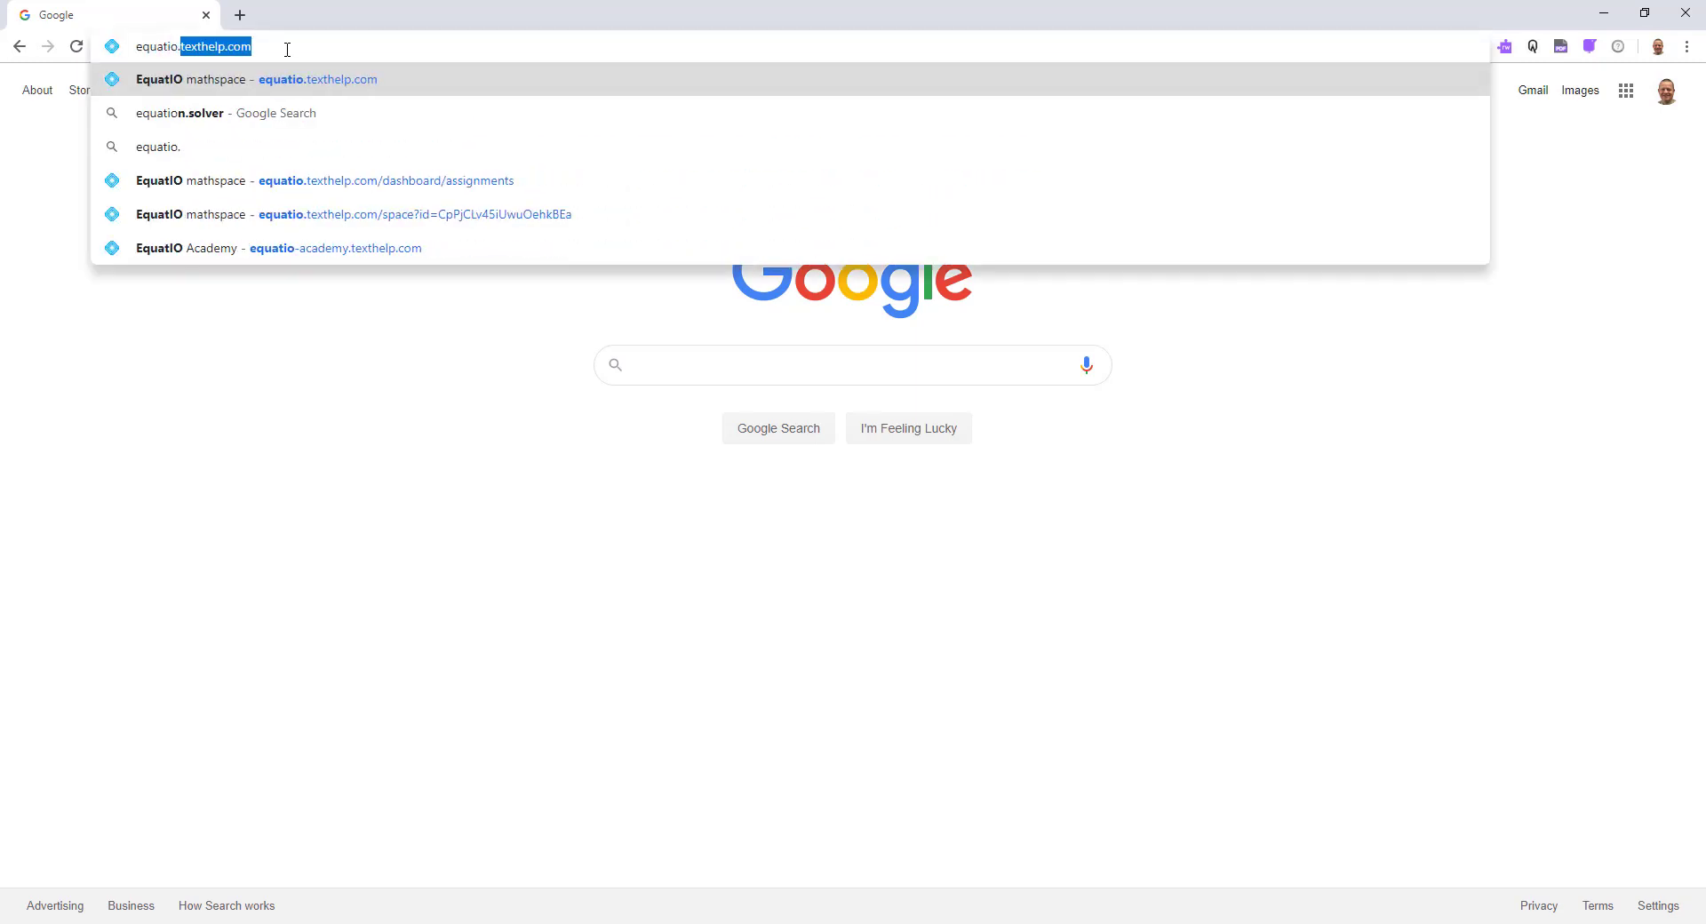
pyautogui.write('texthel')
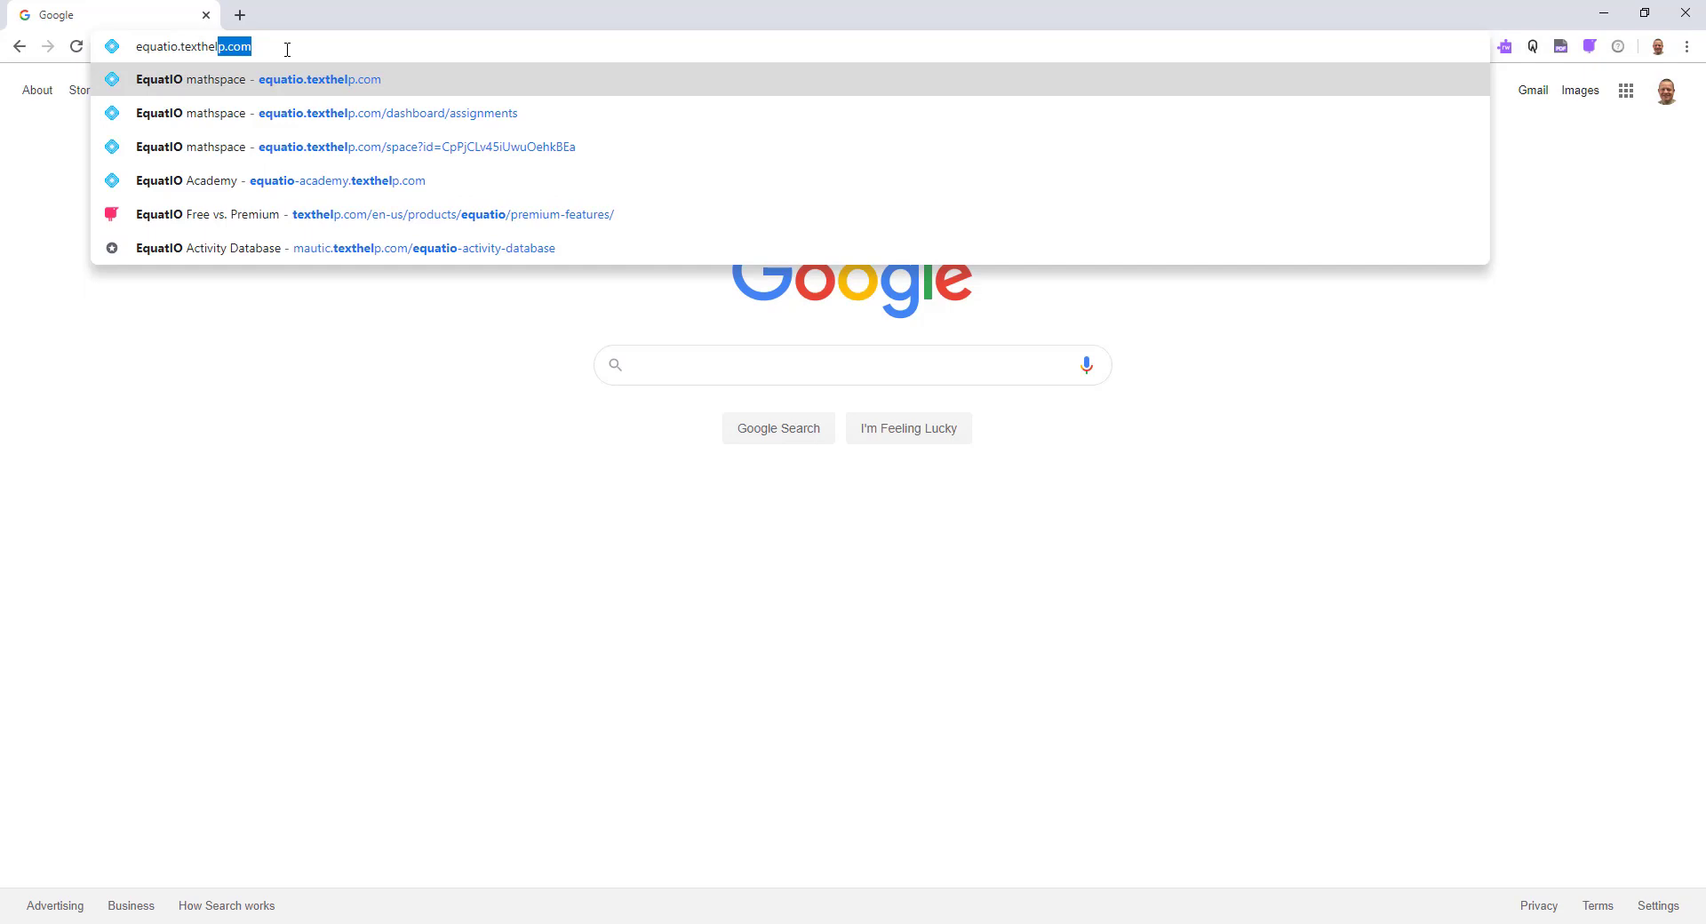
pyautogui.write('p.com')
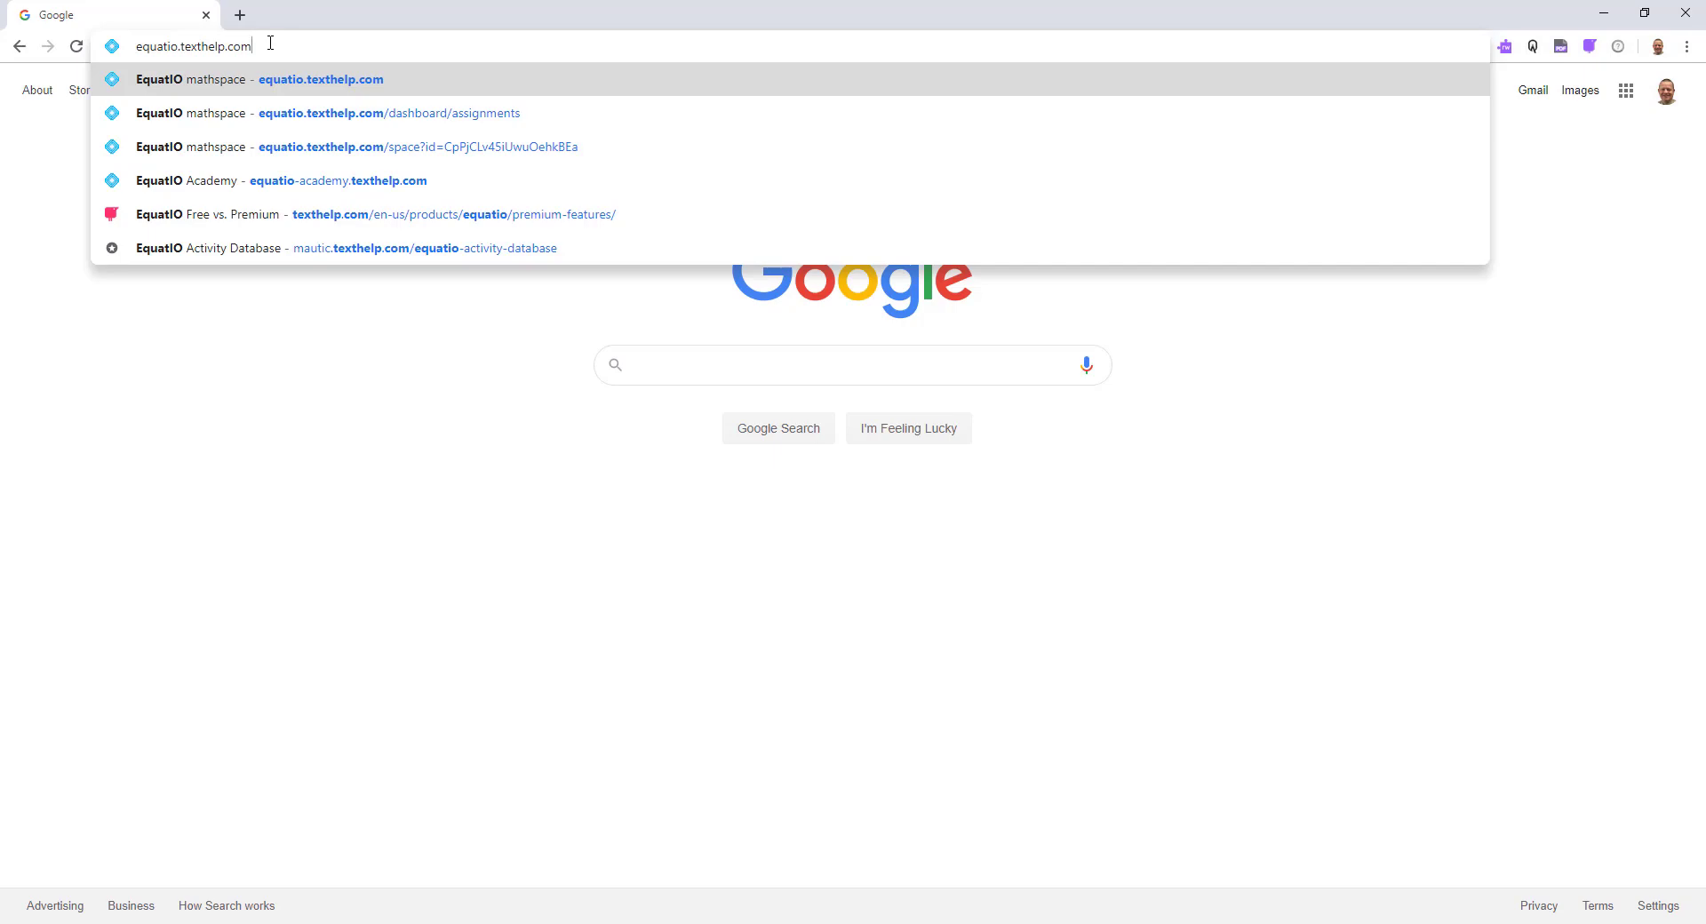
pyautogui.press('Return')
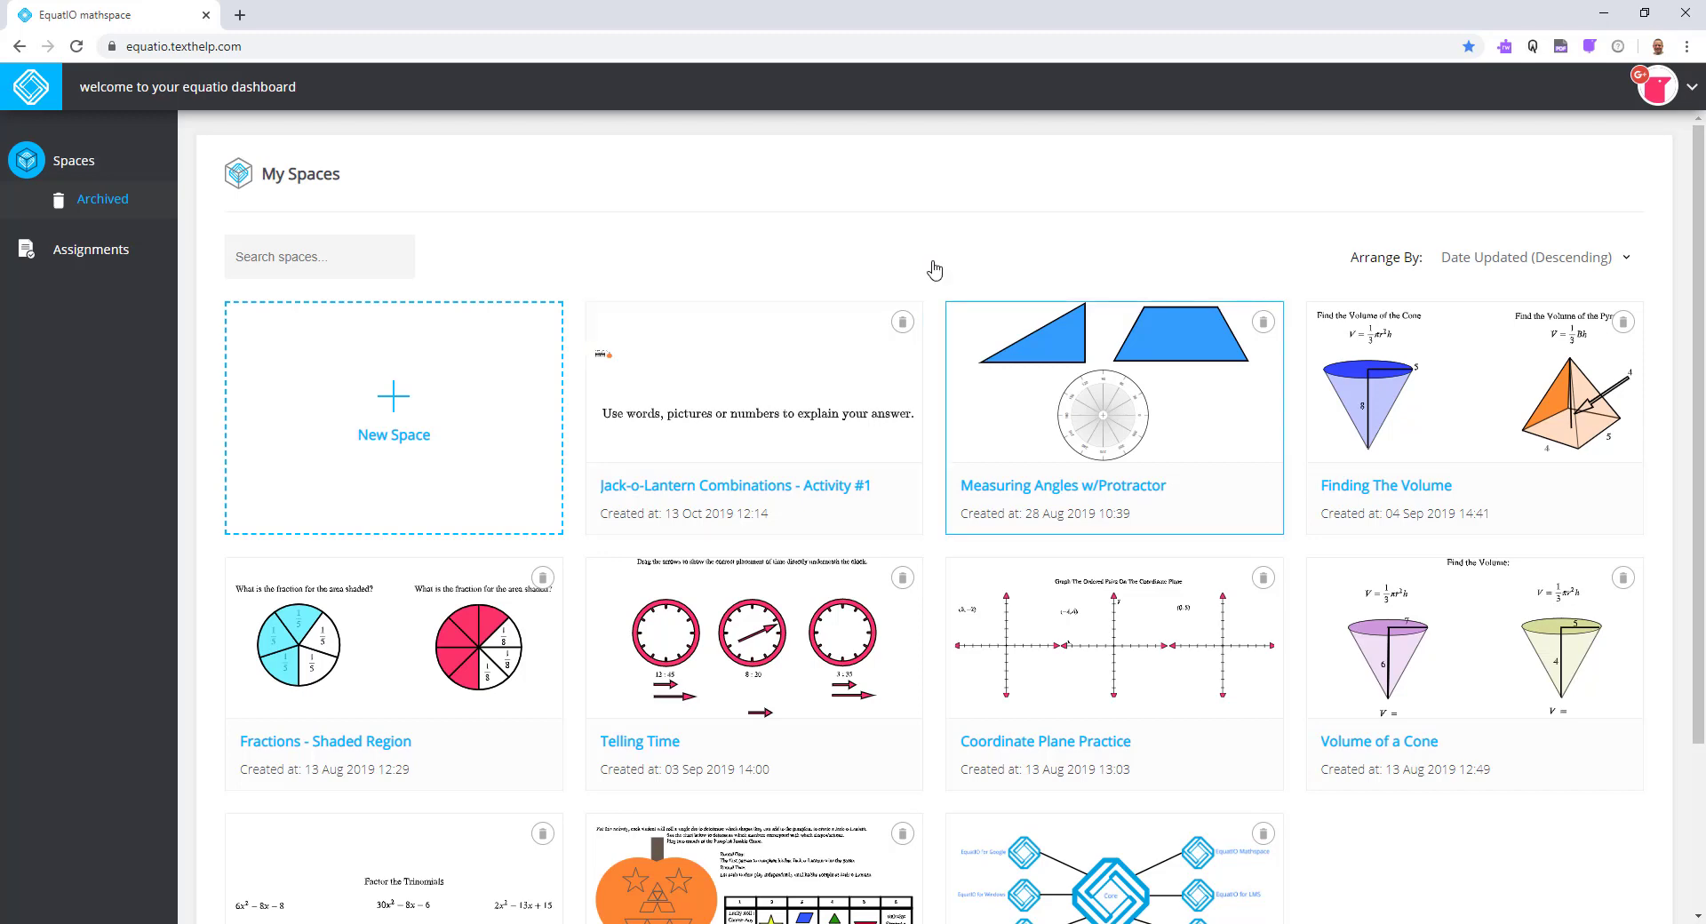
# Step: Scroll down through My Spaces and back up to browse the saved spaces
pyautogui.scroll(-4, 1394, 854)
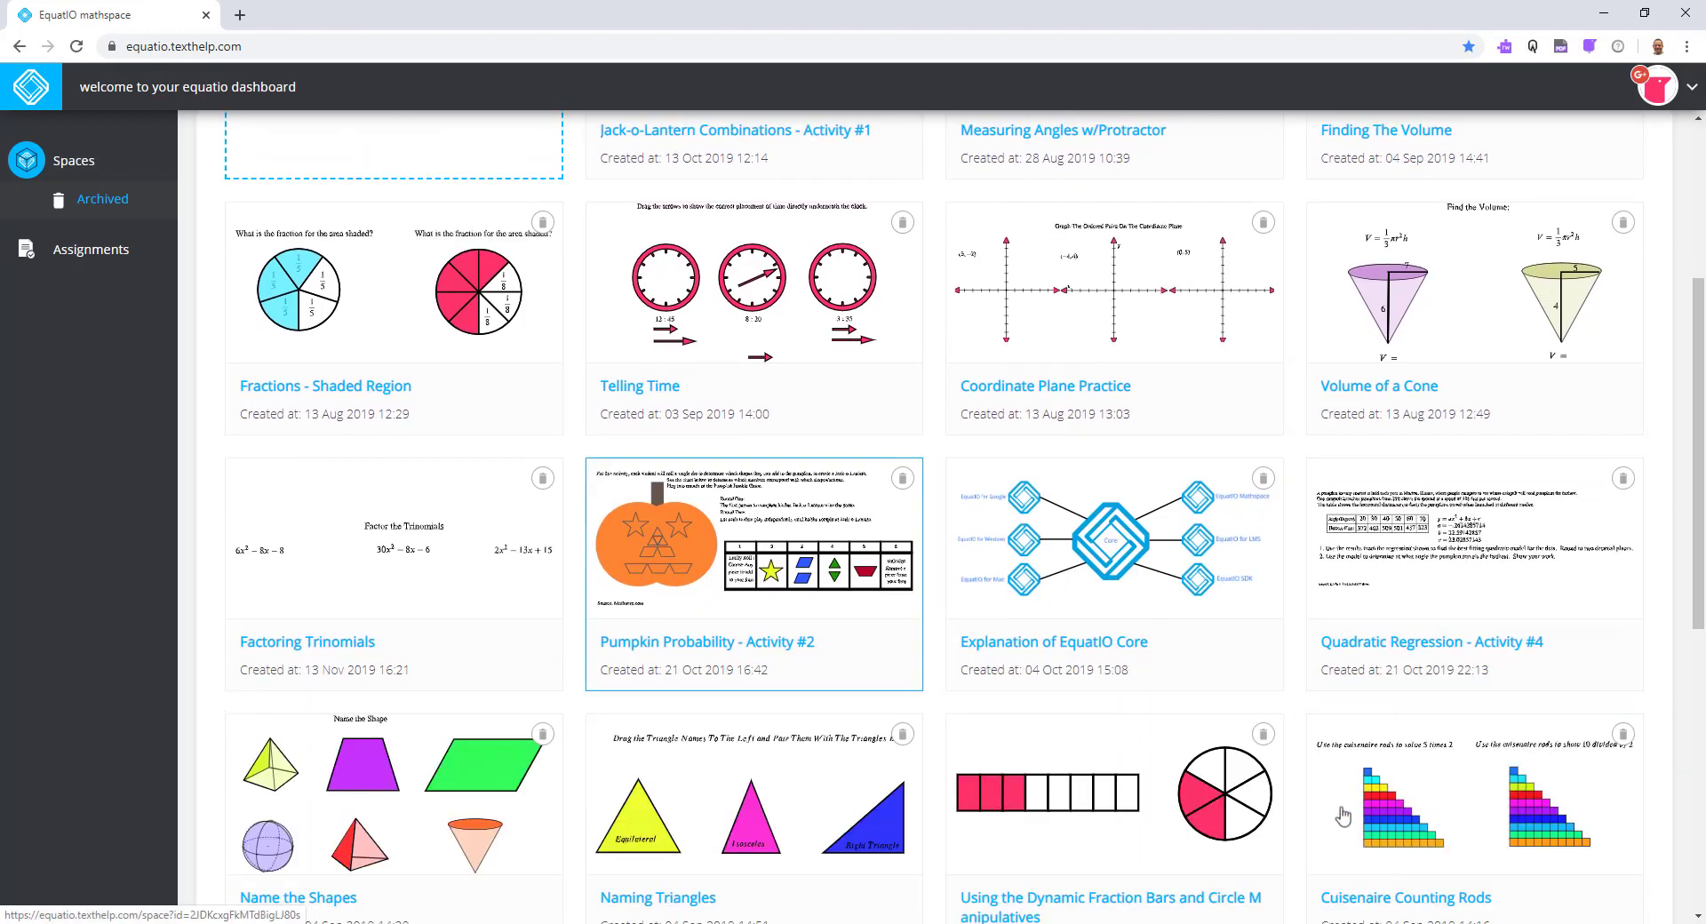
pyautogui.scroll(3, 924, 482)
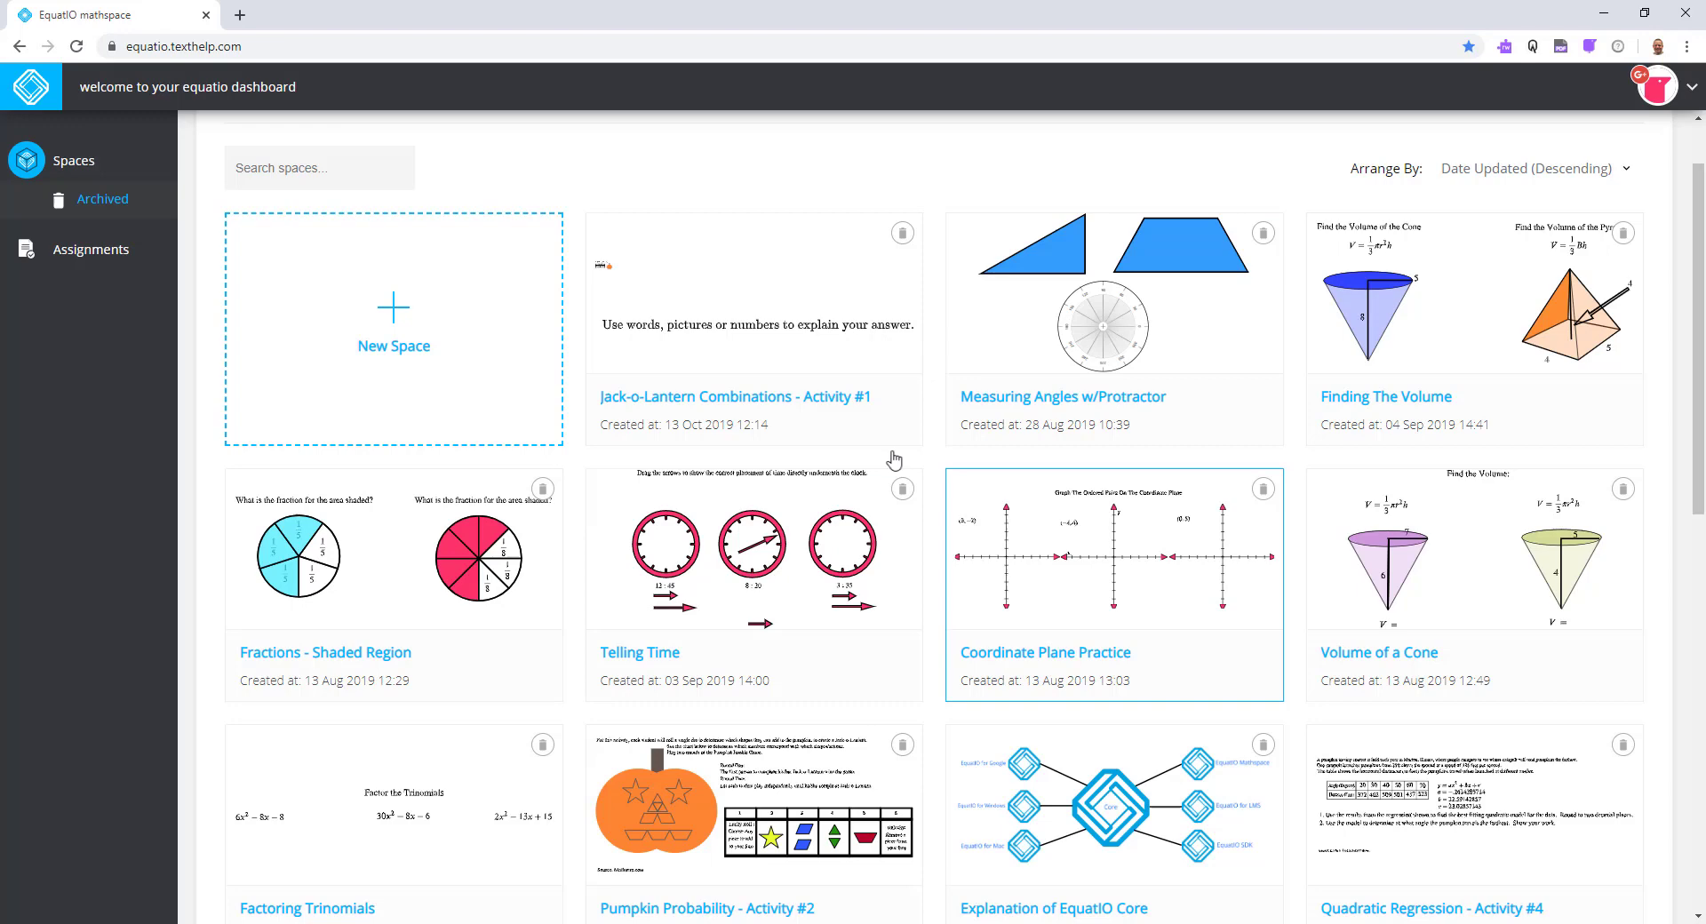
# Step: Open Fractions - Shaded Region and insert the fraction 3/5 beside the blue five-part circle
pyautogui.click(396, 325)
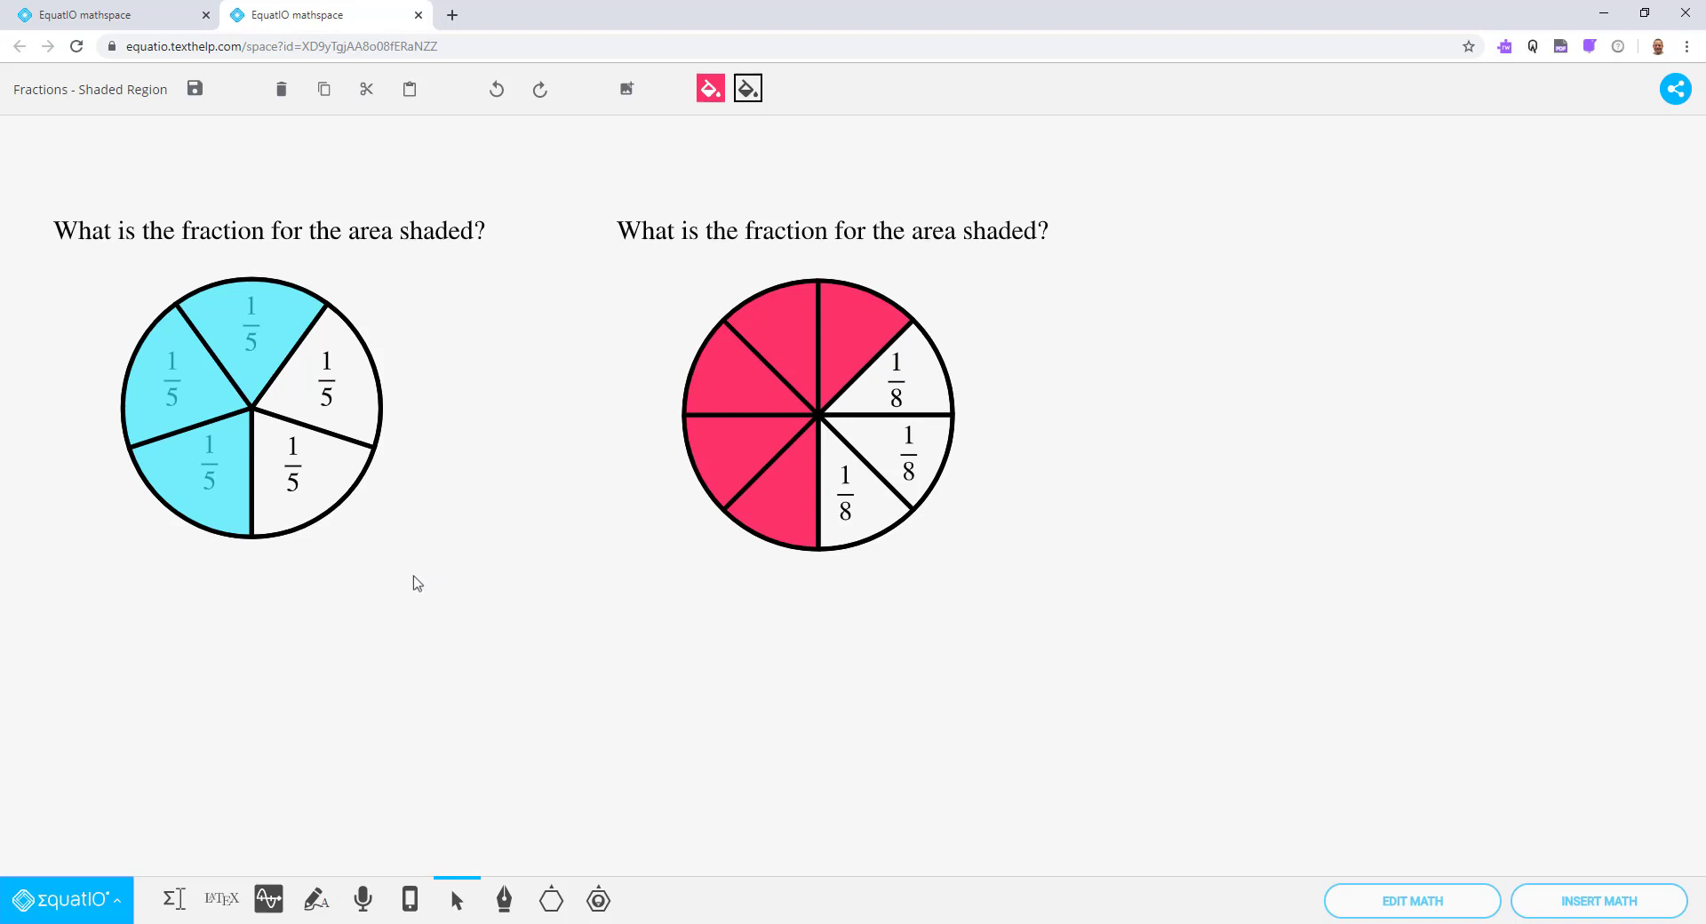
pyautogui.click(174, 898)
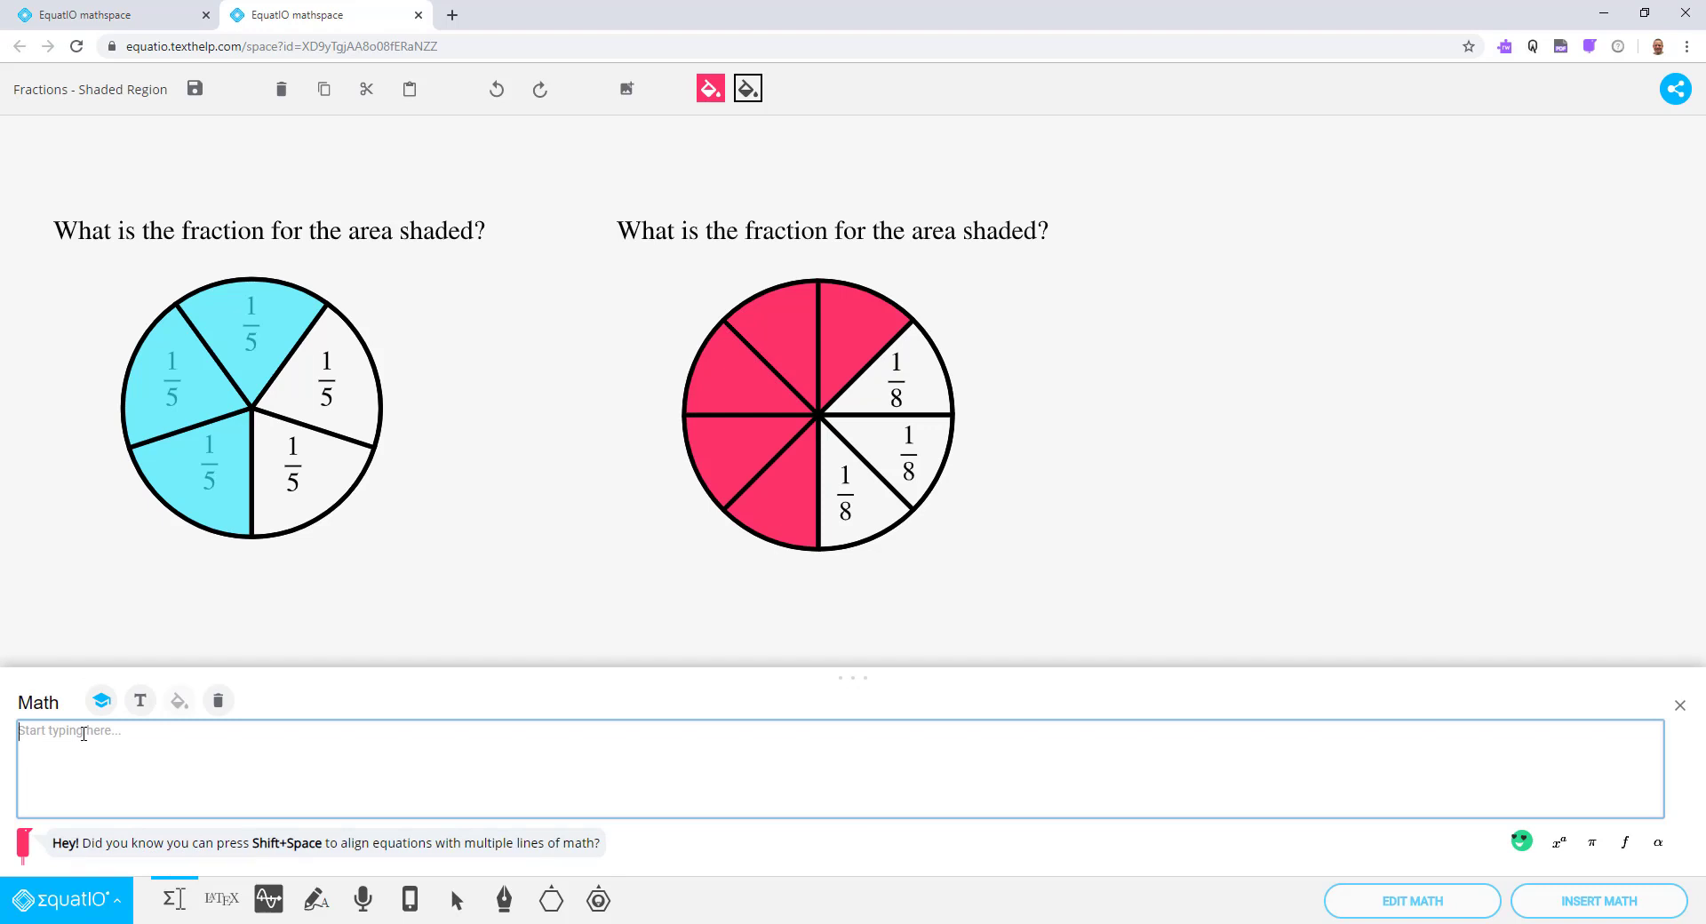
pyautogui.write('3')
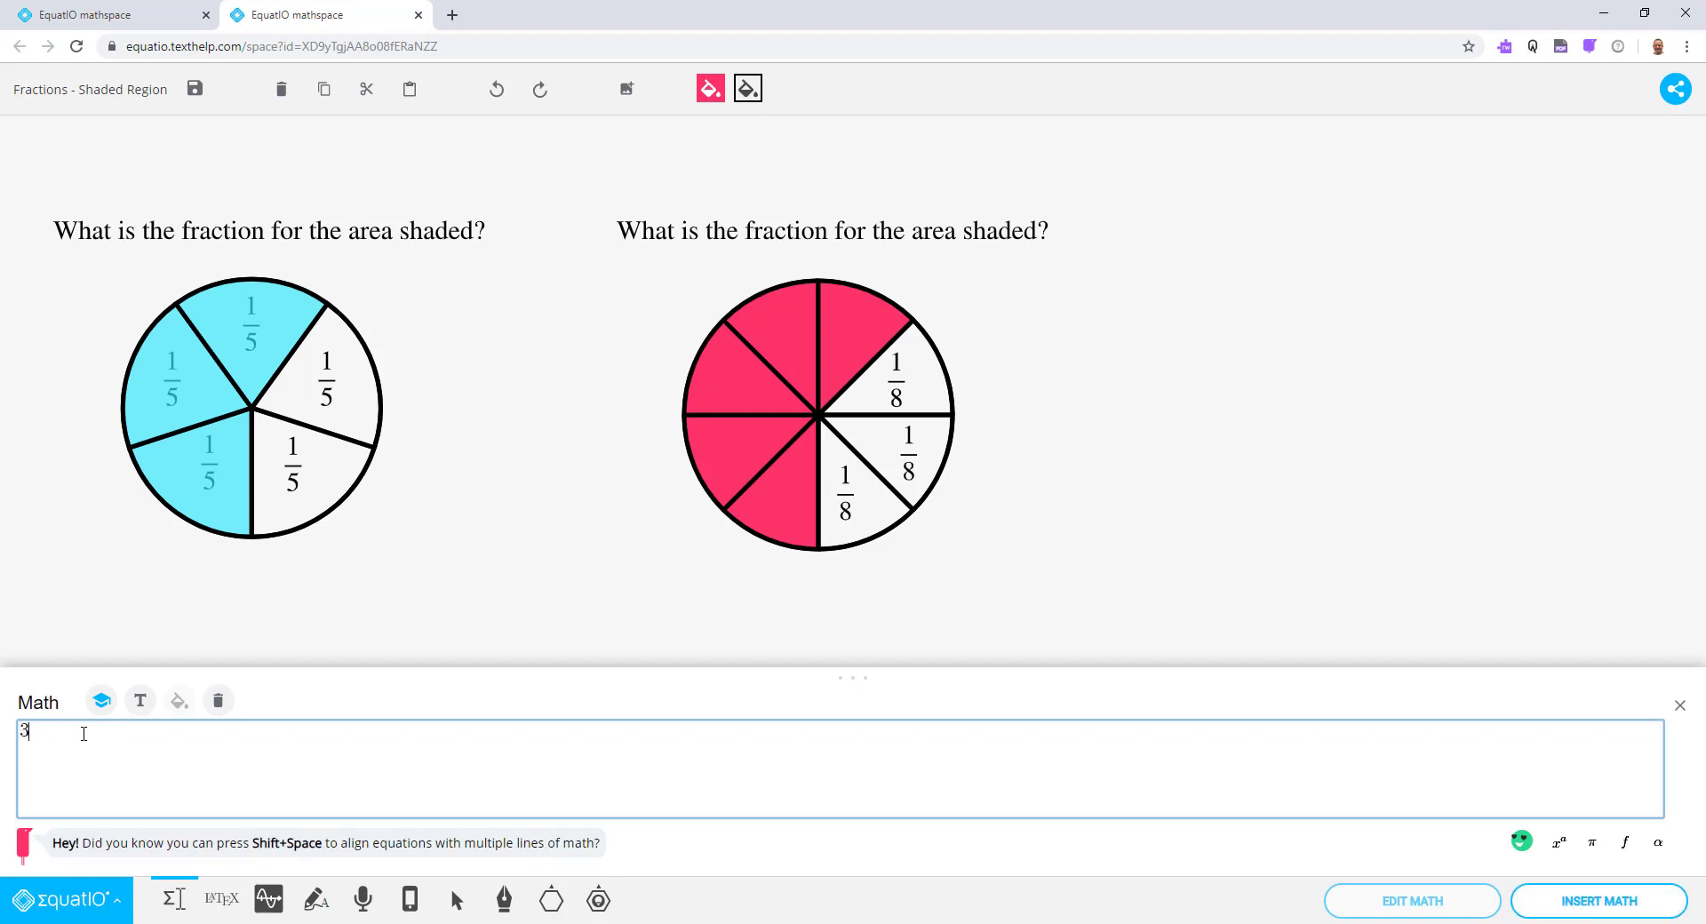
pyautogui.write('/5')
pyautogui.click(1553, 910)
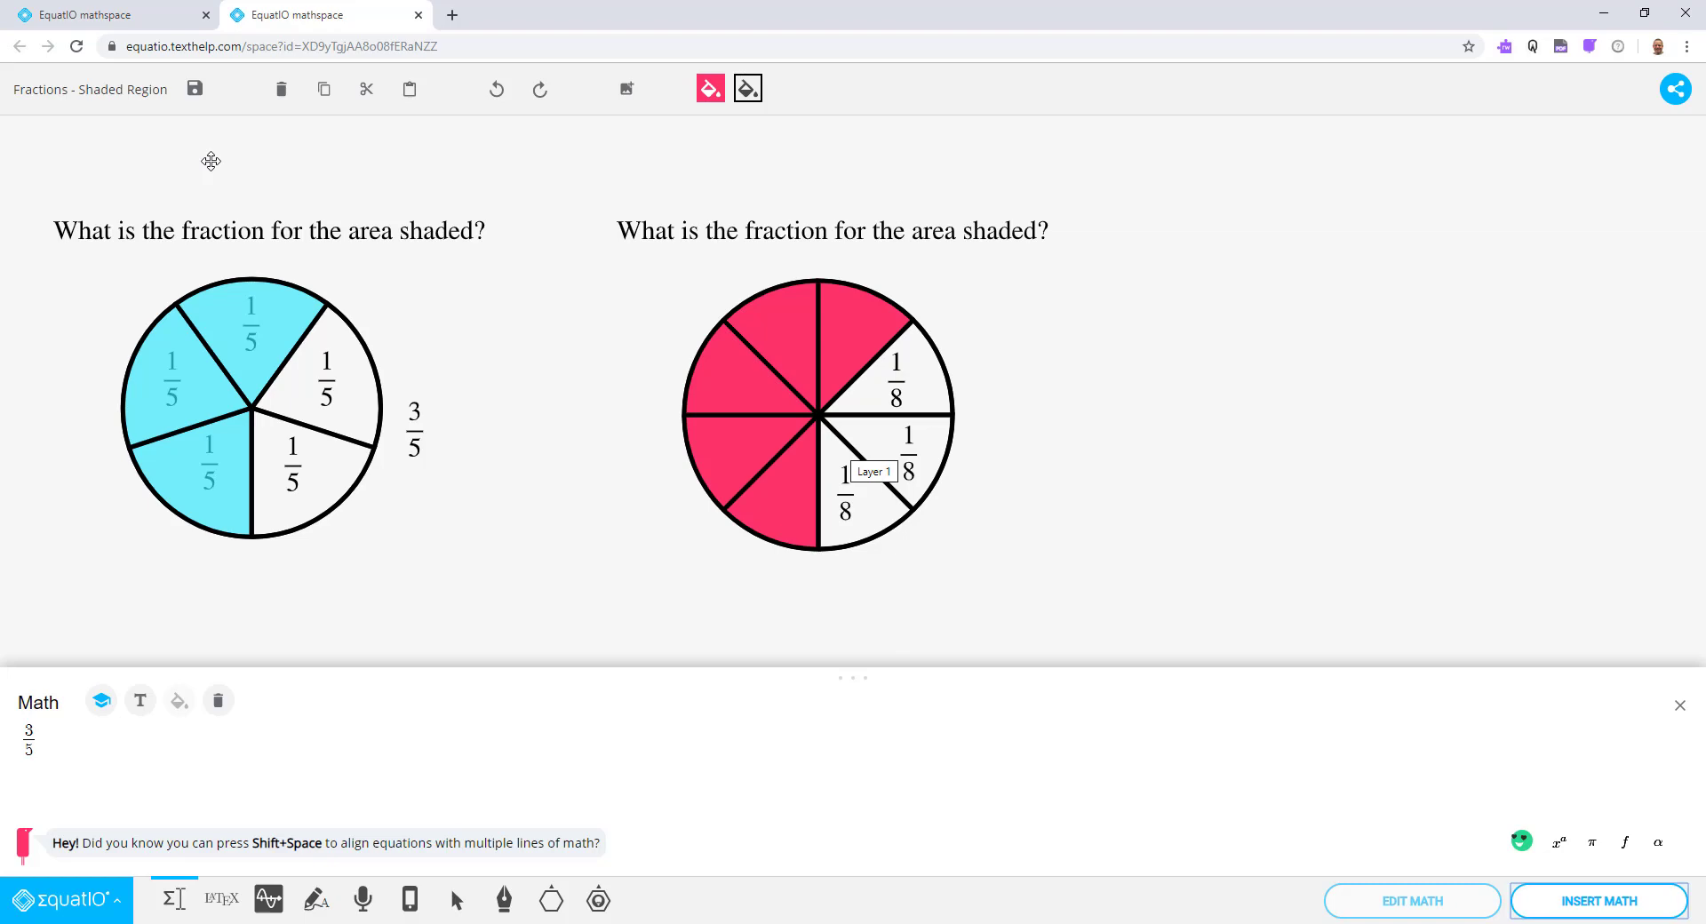
# Step: Open Measuring Angles w/Protractor and centre the Smart Shapes protractor on the trapezoid's lower-left corner
pyautogui.click(131, 11)
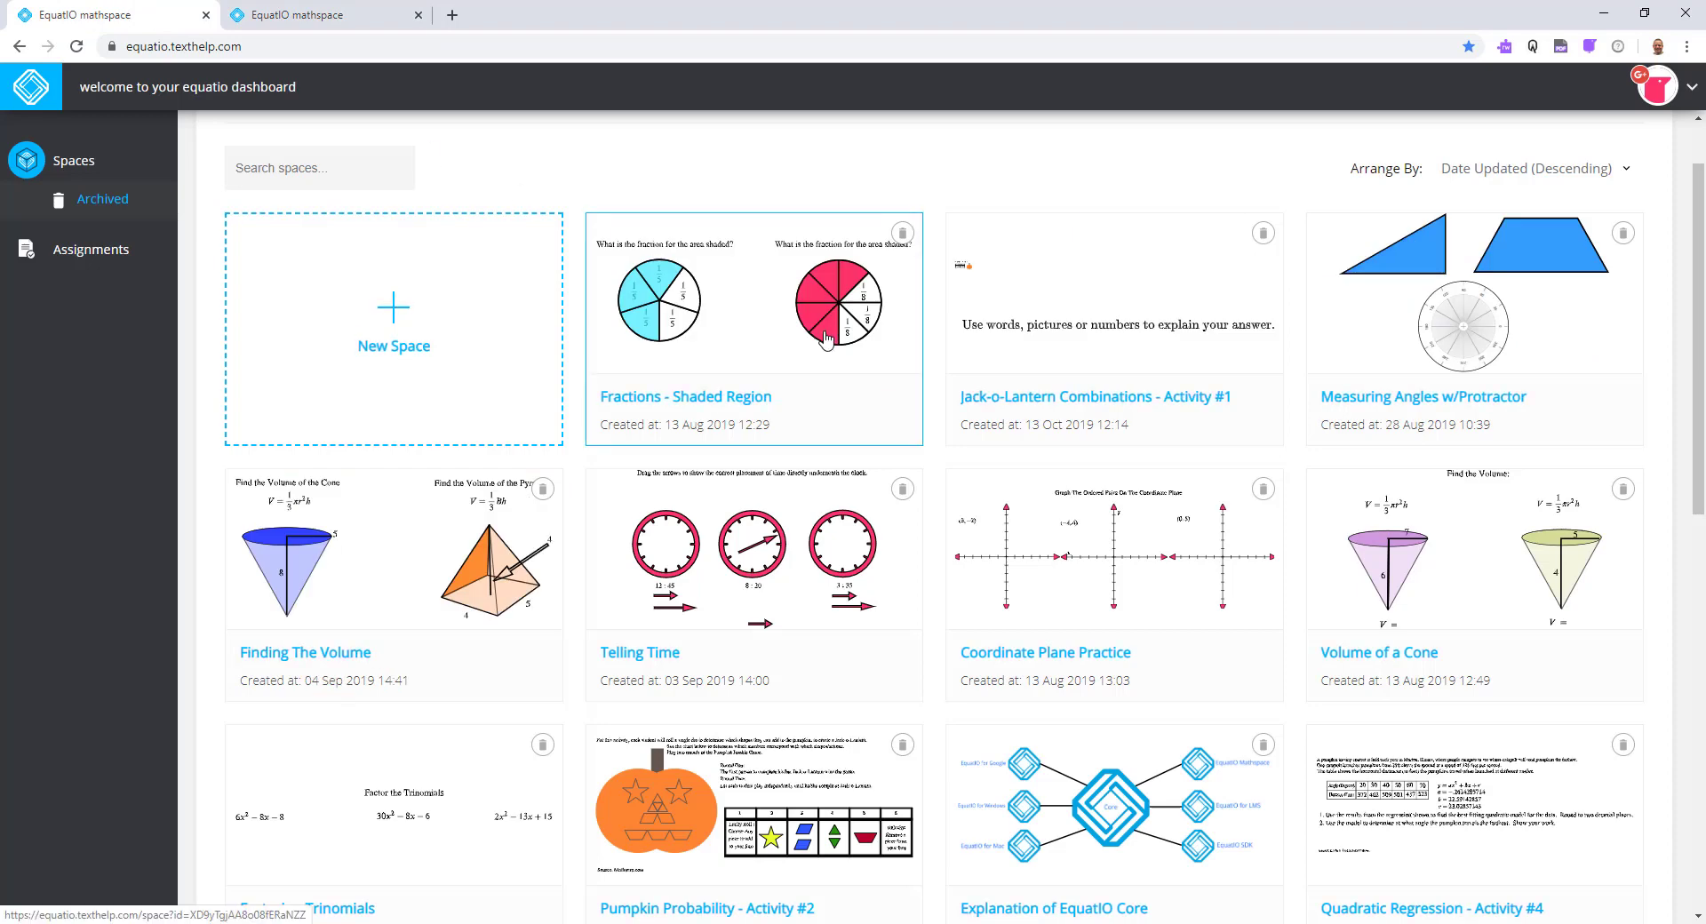
pyautogui.click(1510, 335)
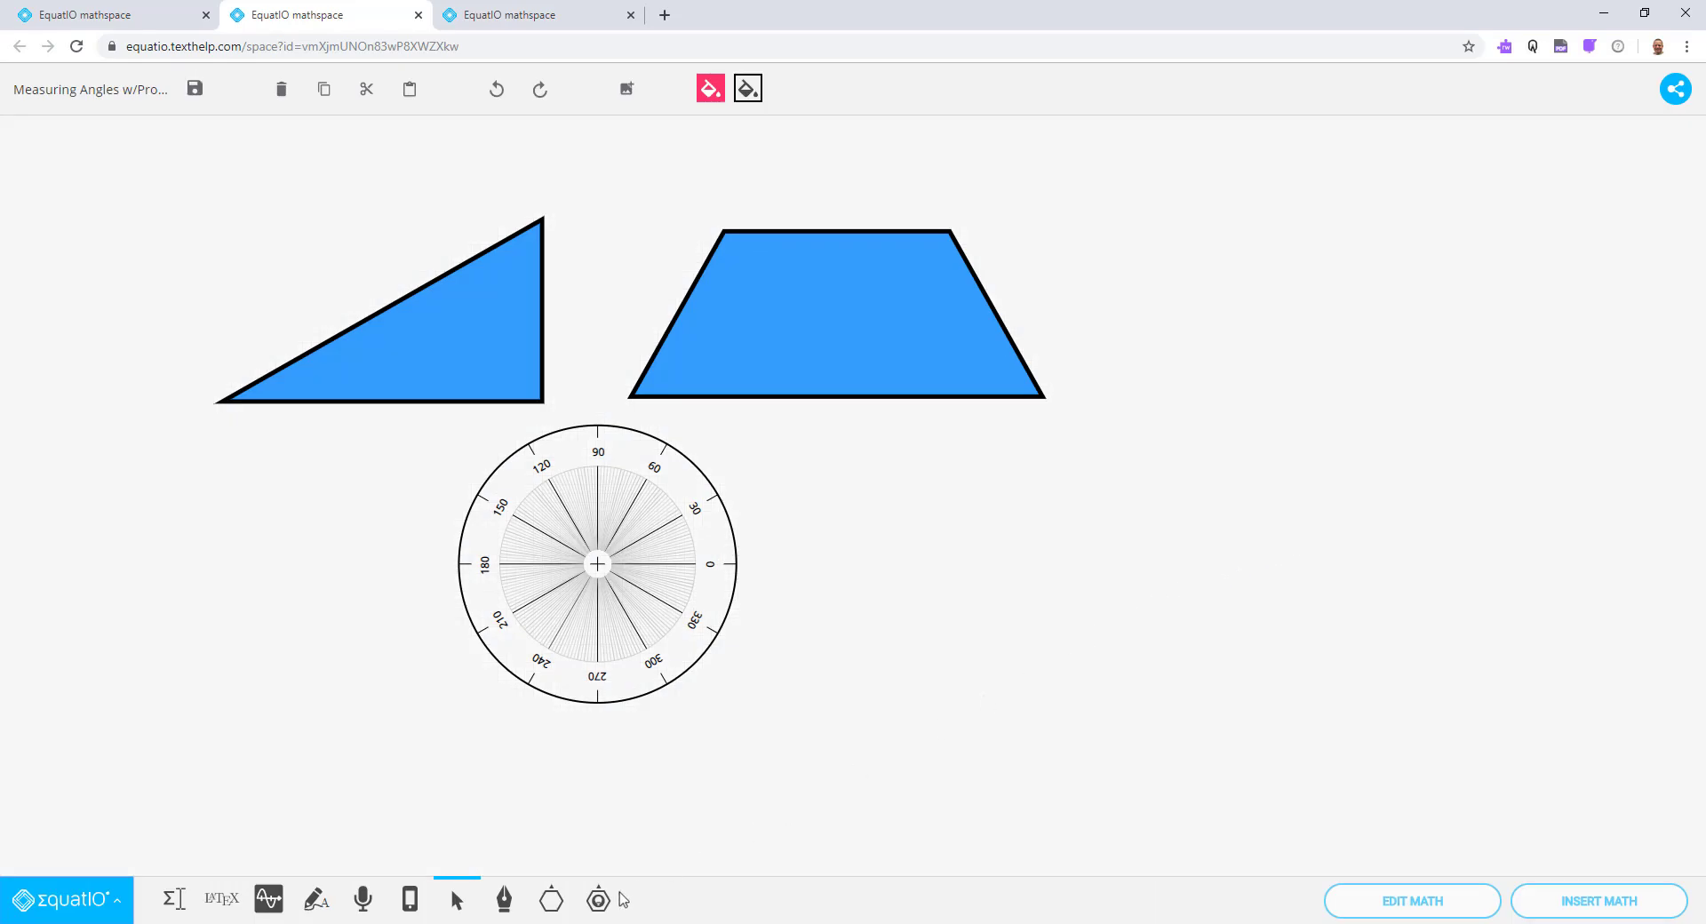
pyautogui.click(598, 903)
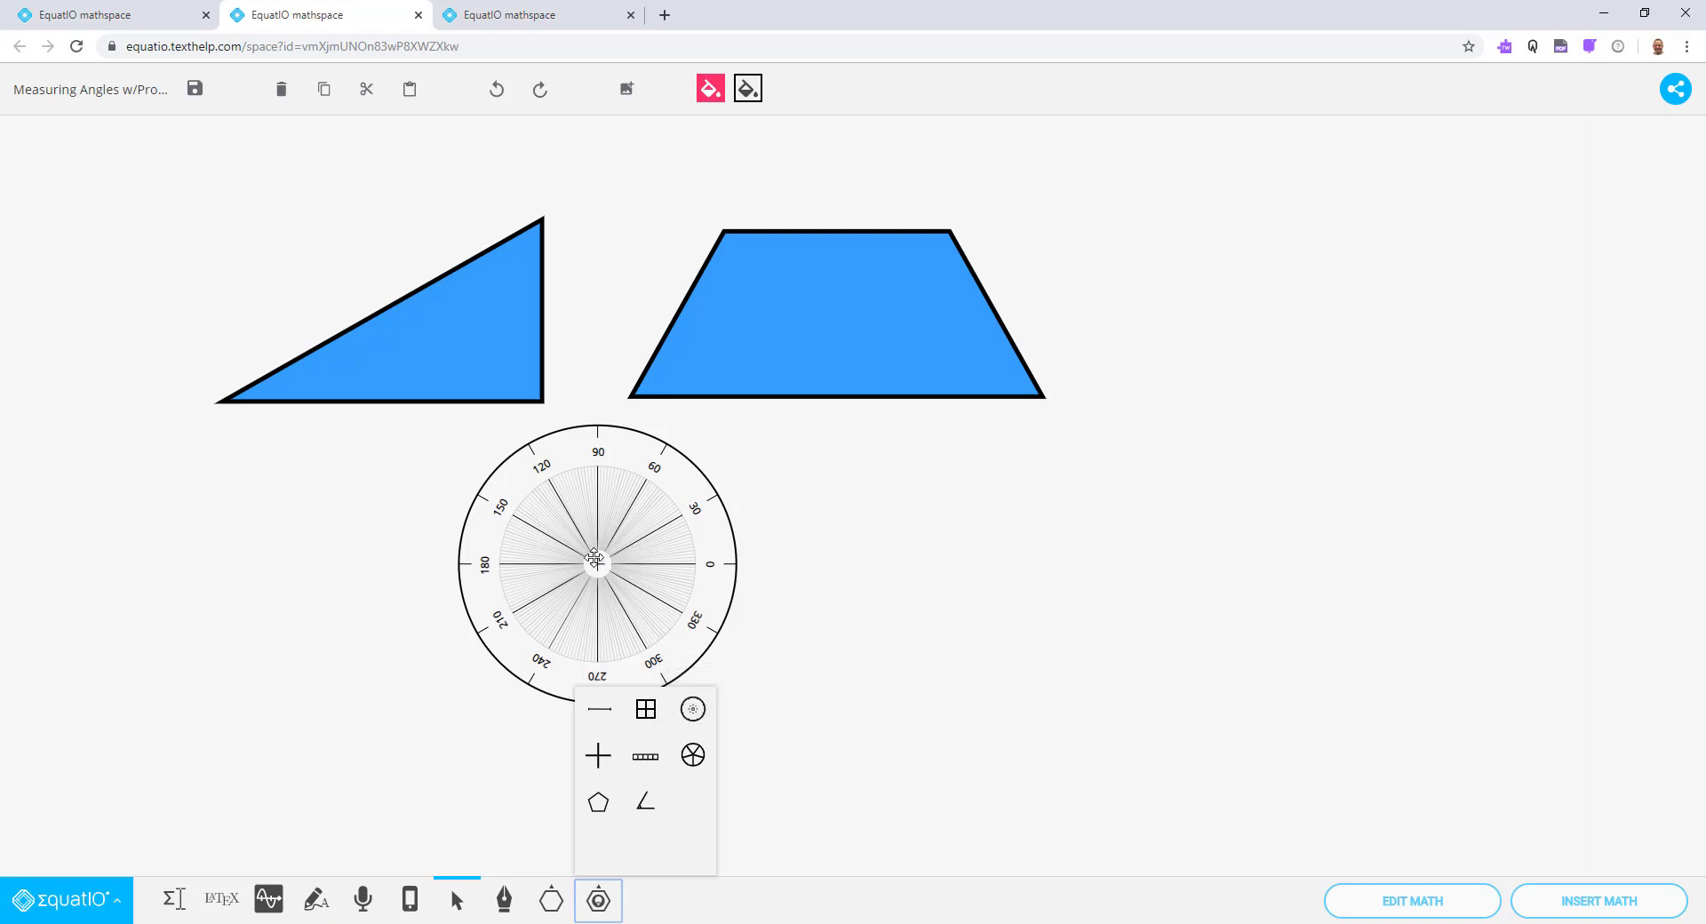
pyautogui.moveTo(594, 559); pyautogui.dragTo(628, 388)
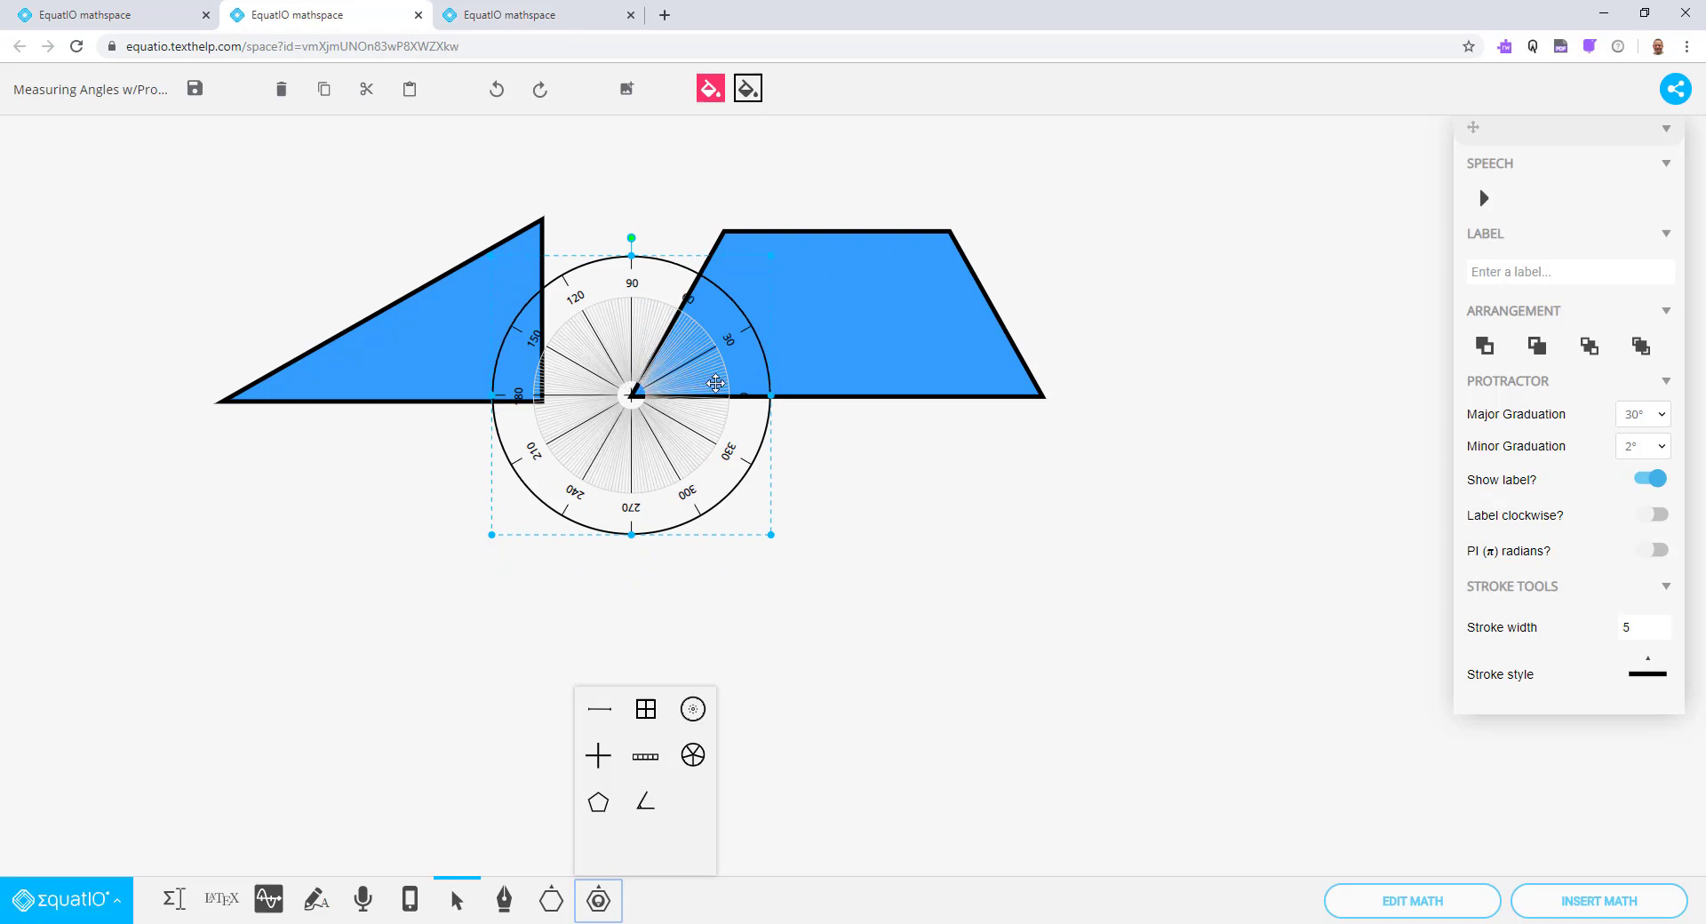
pyautogui.click(839, 530)
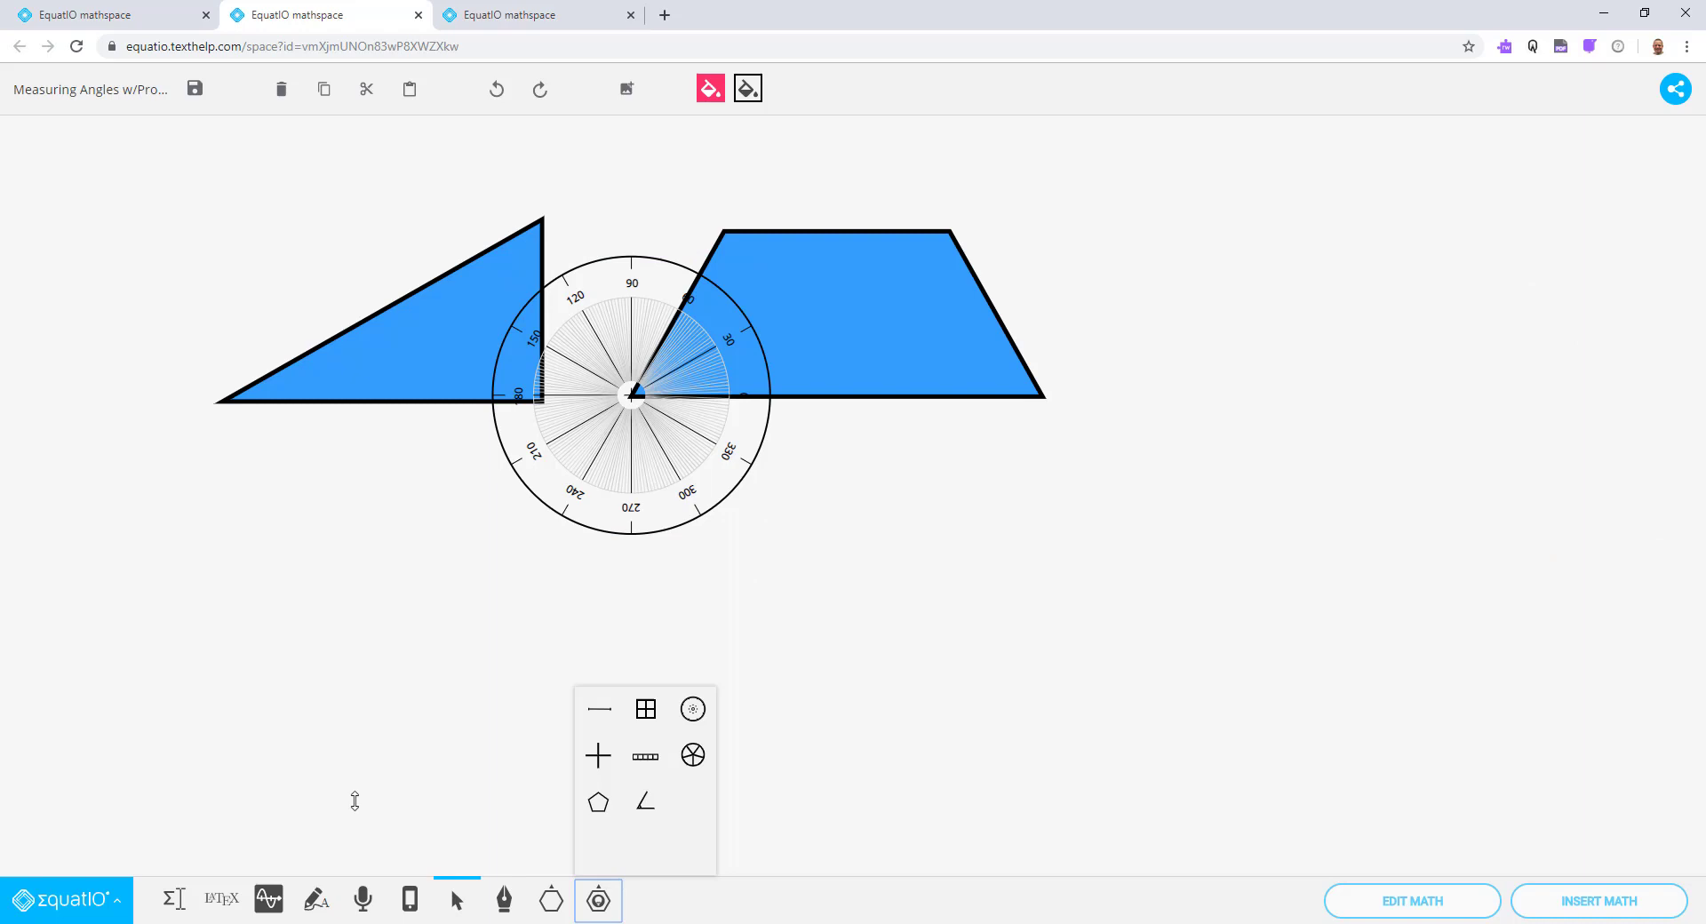
# Step: Insert a 60° label into the trapezoid's lower-left corner and move the protractor below the shapes
pyautogui.click(173, 898)
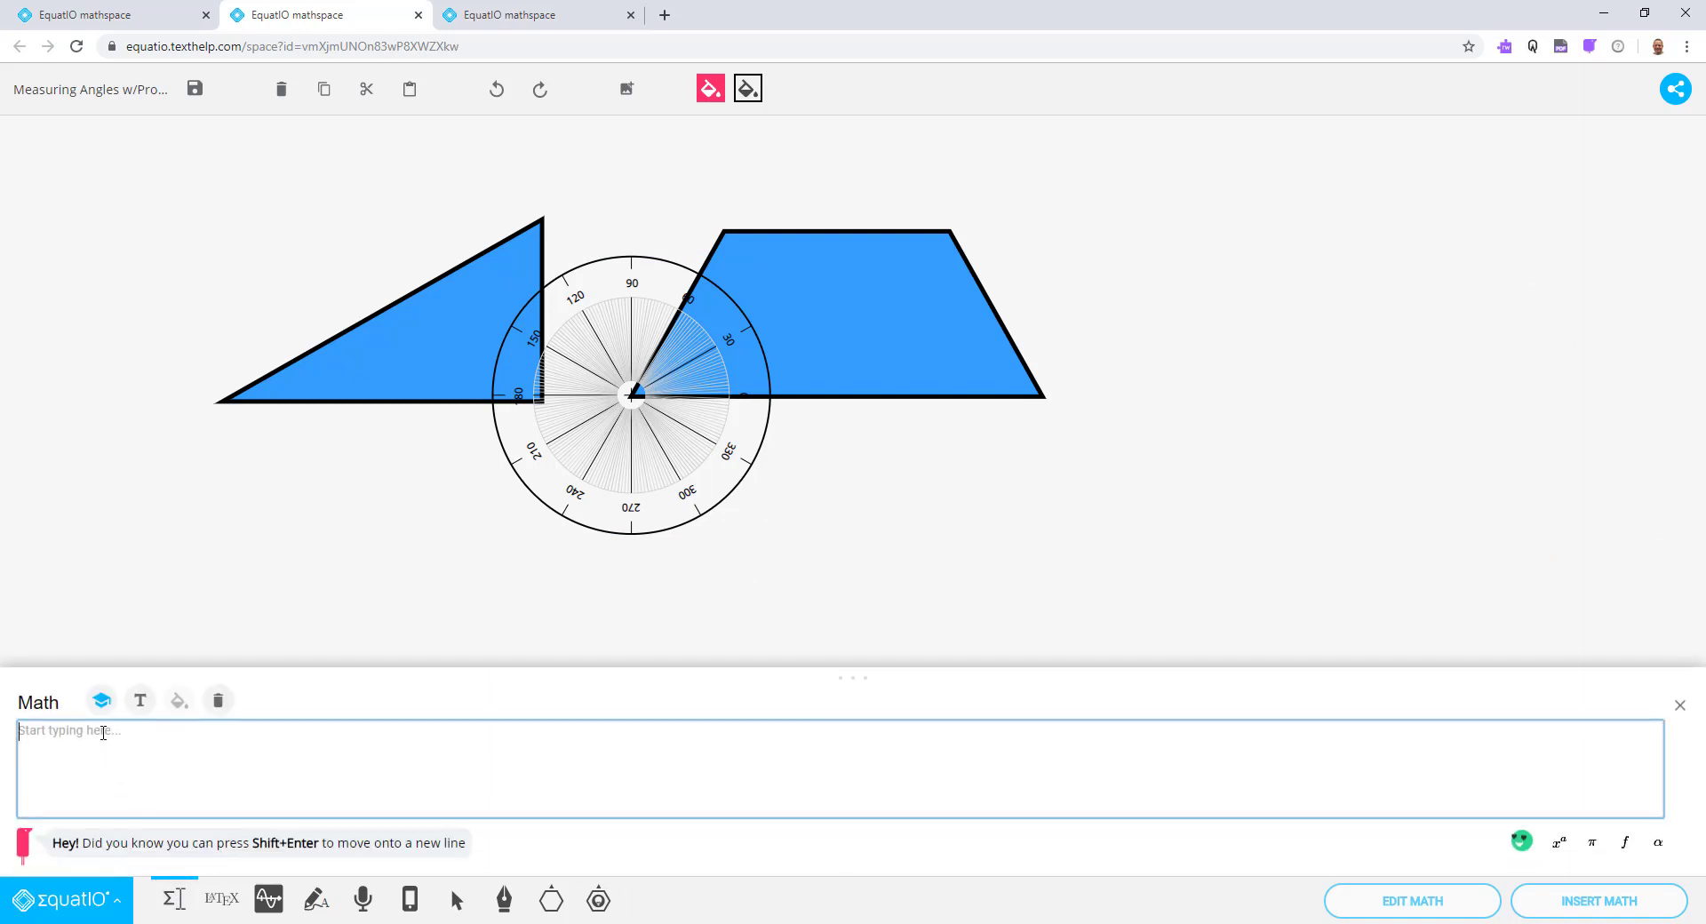
pyautogui.write('60')
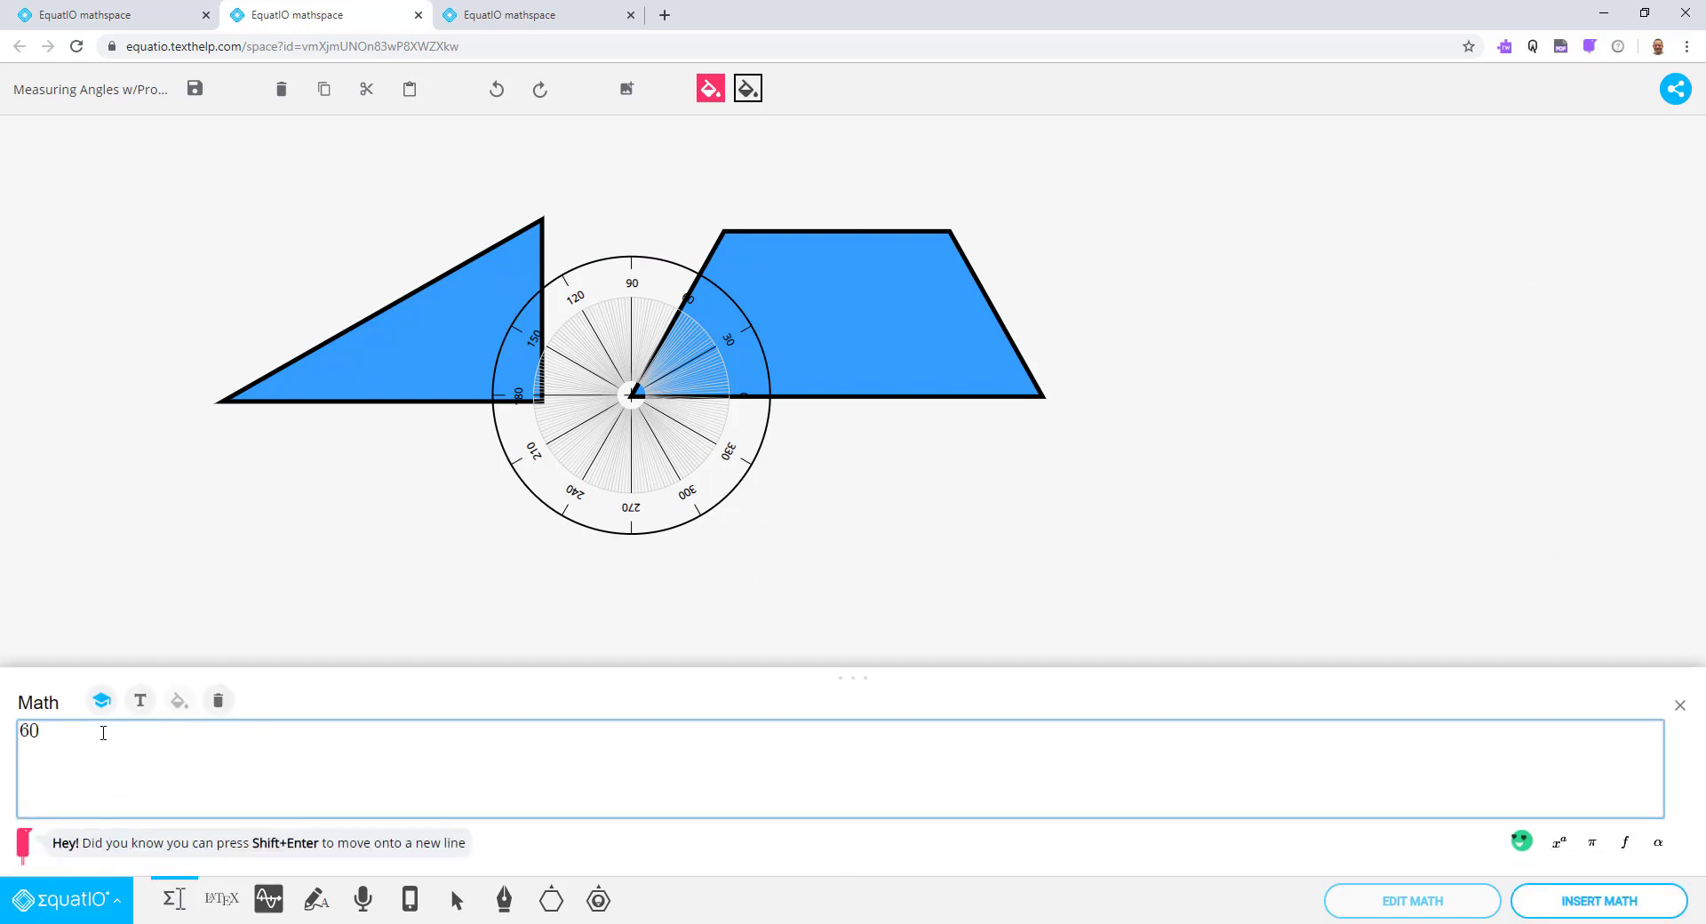
pyautogui.write('deg')
pyautogui.click(113, 740)
pyautogui.click(1618, 915)
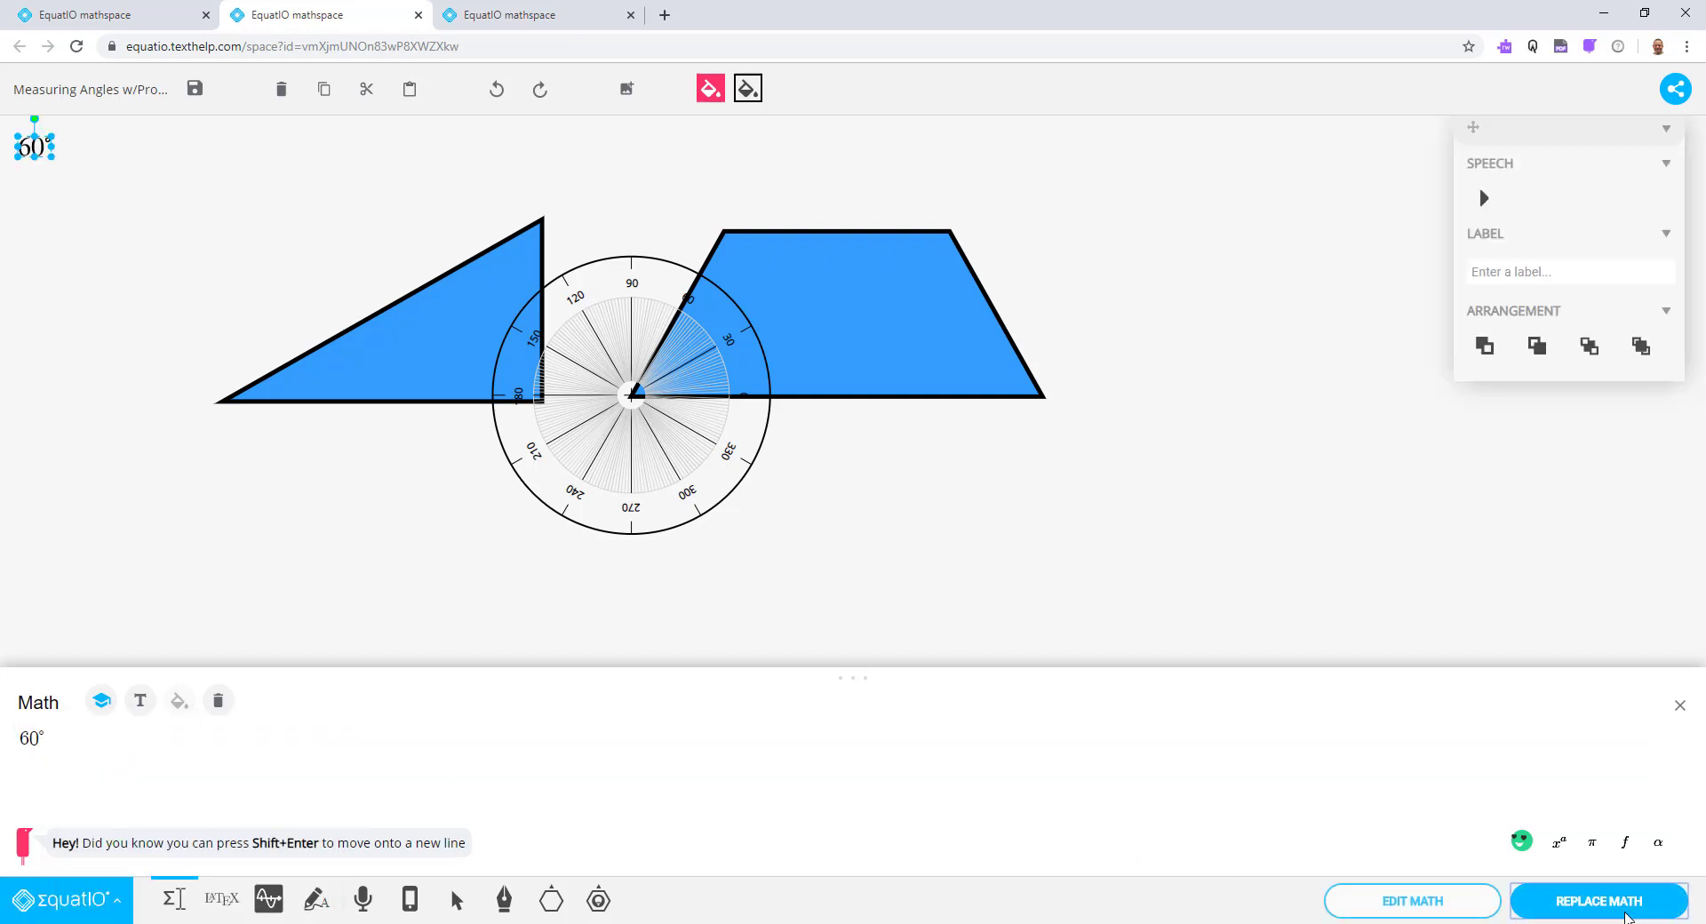
pyautogui.moveTo(626, 425); pyautogui.dragTo(601, 597)
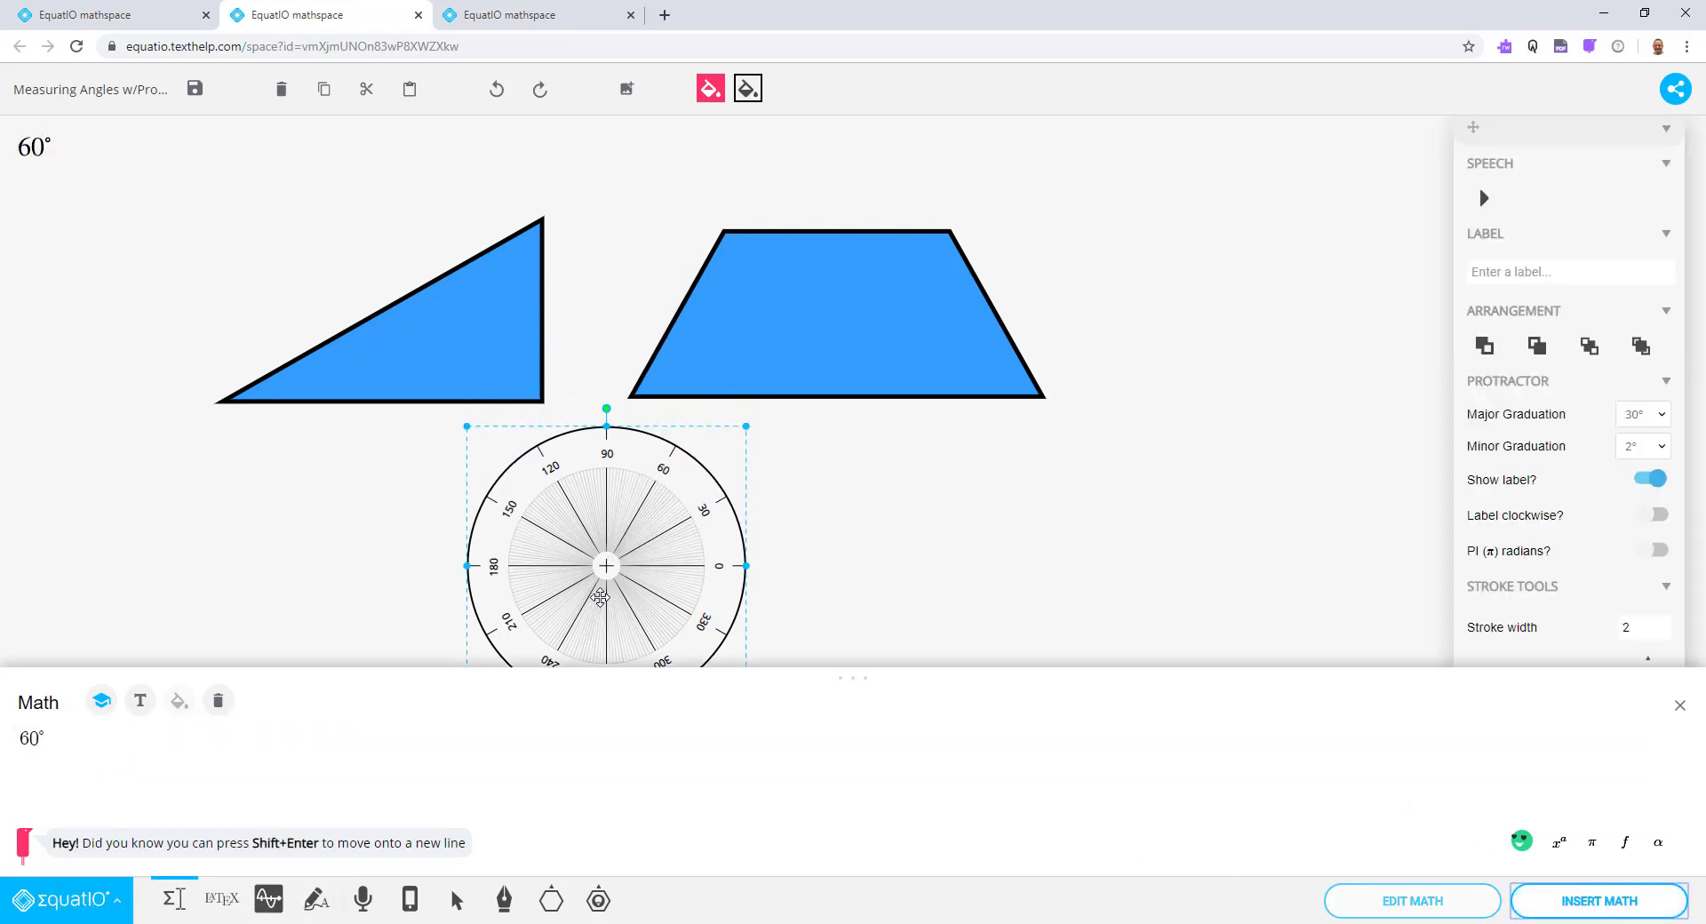
pyautogui.moveTo(35, 144); pyautogui.dragTo(694, 392)
pyautogui.click(799, 456)
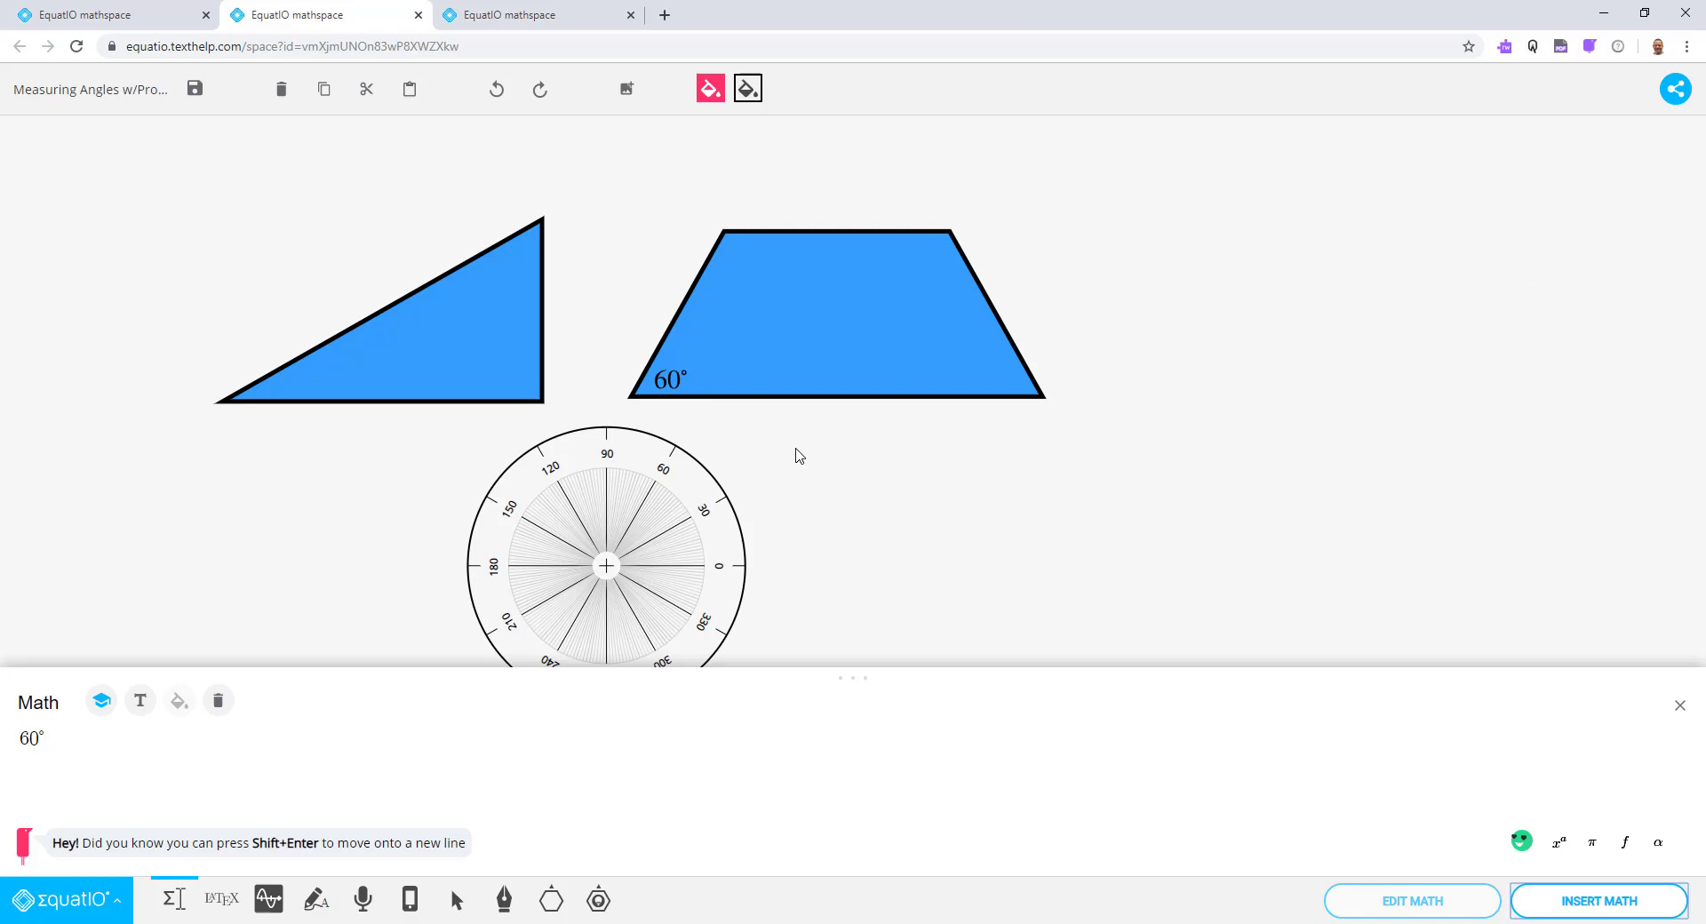
# Step: Open Telling Time and move the middle clock's arrow below the 8:20 label, undoing a later move
pyautogui.click(111, 15)
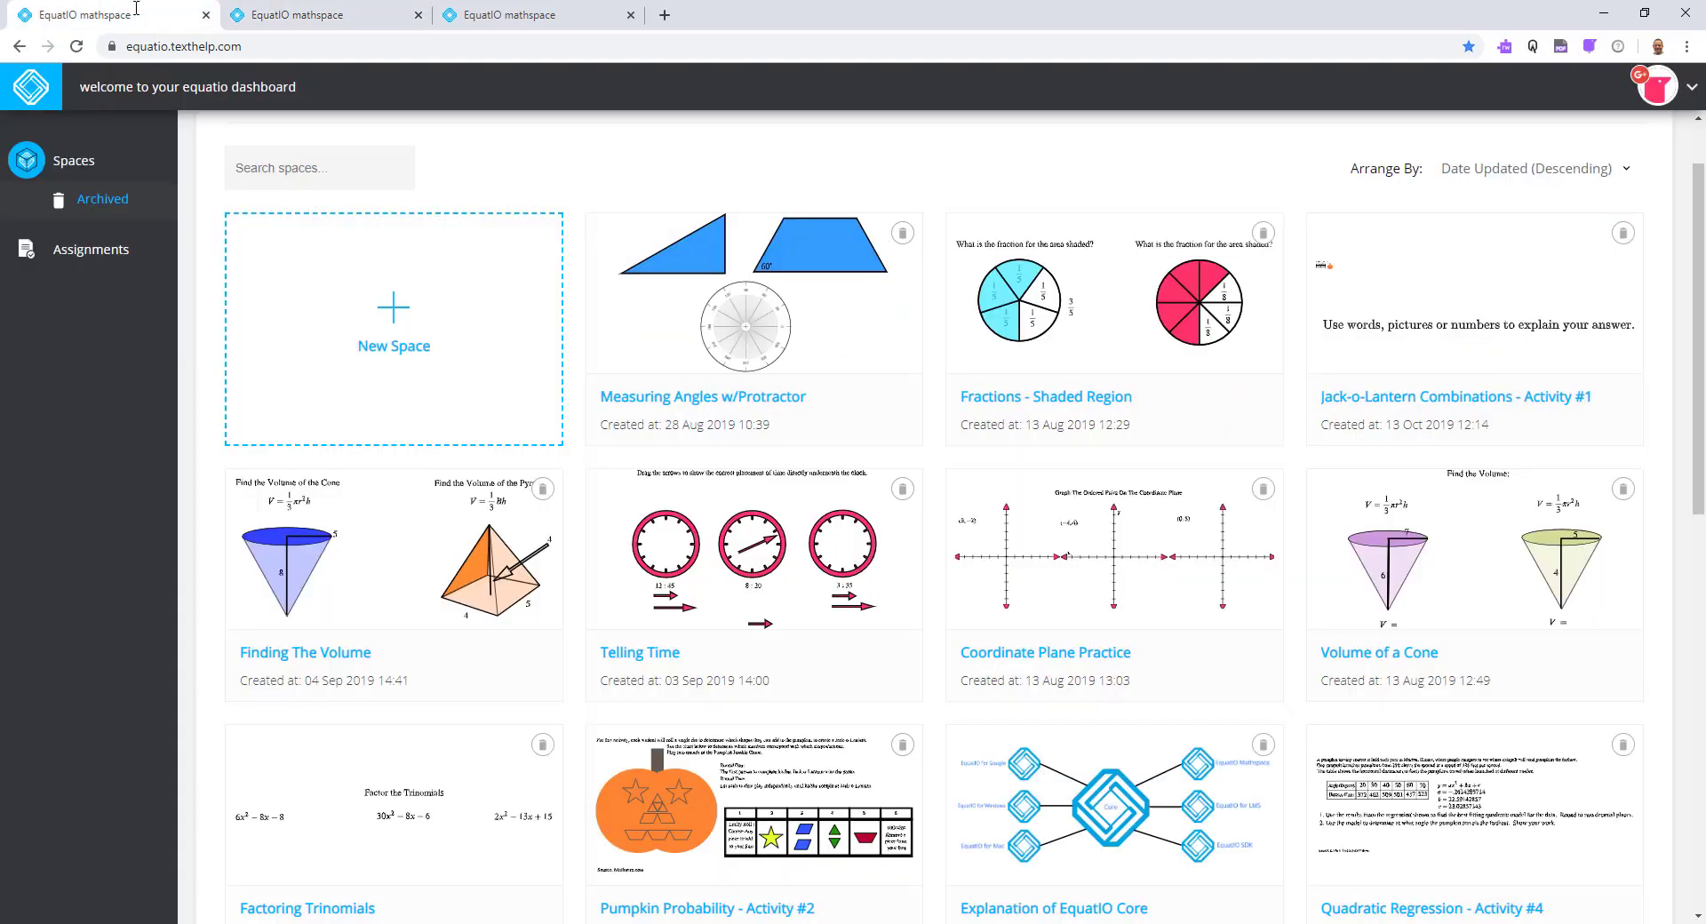
pyautogui.click(759, 565)
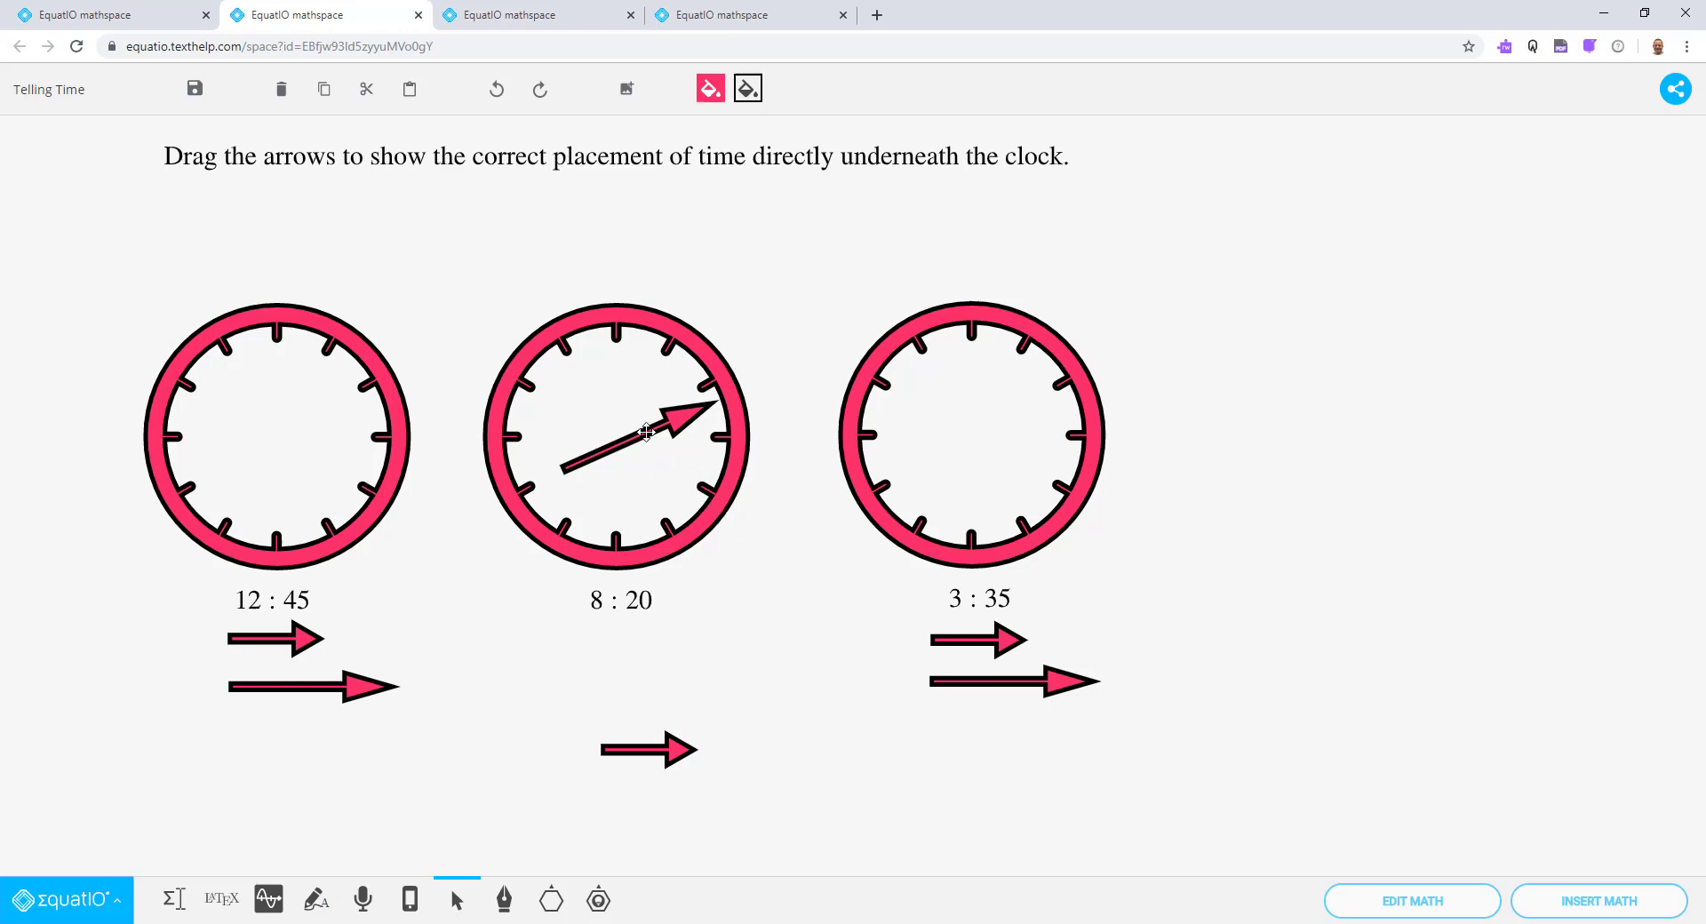
pyautogui.moveTo(670, 460); pyautogui.dragTo(668, 632)
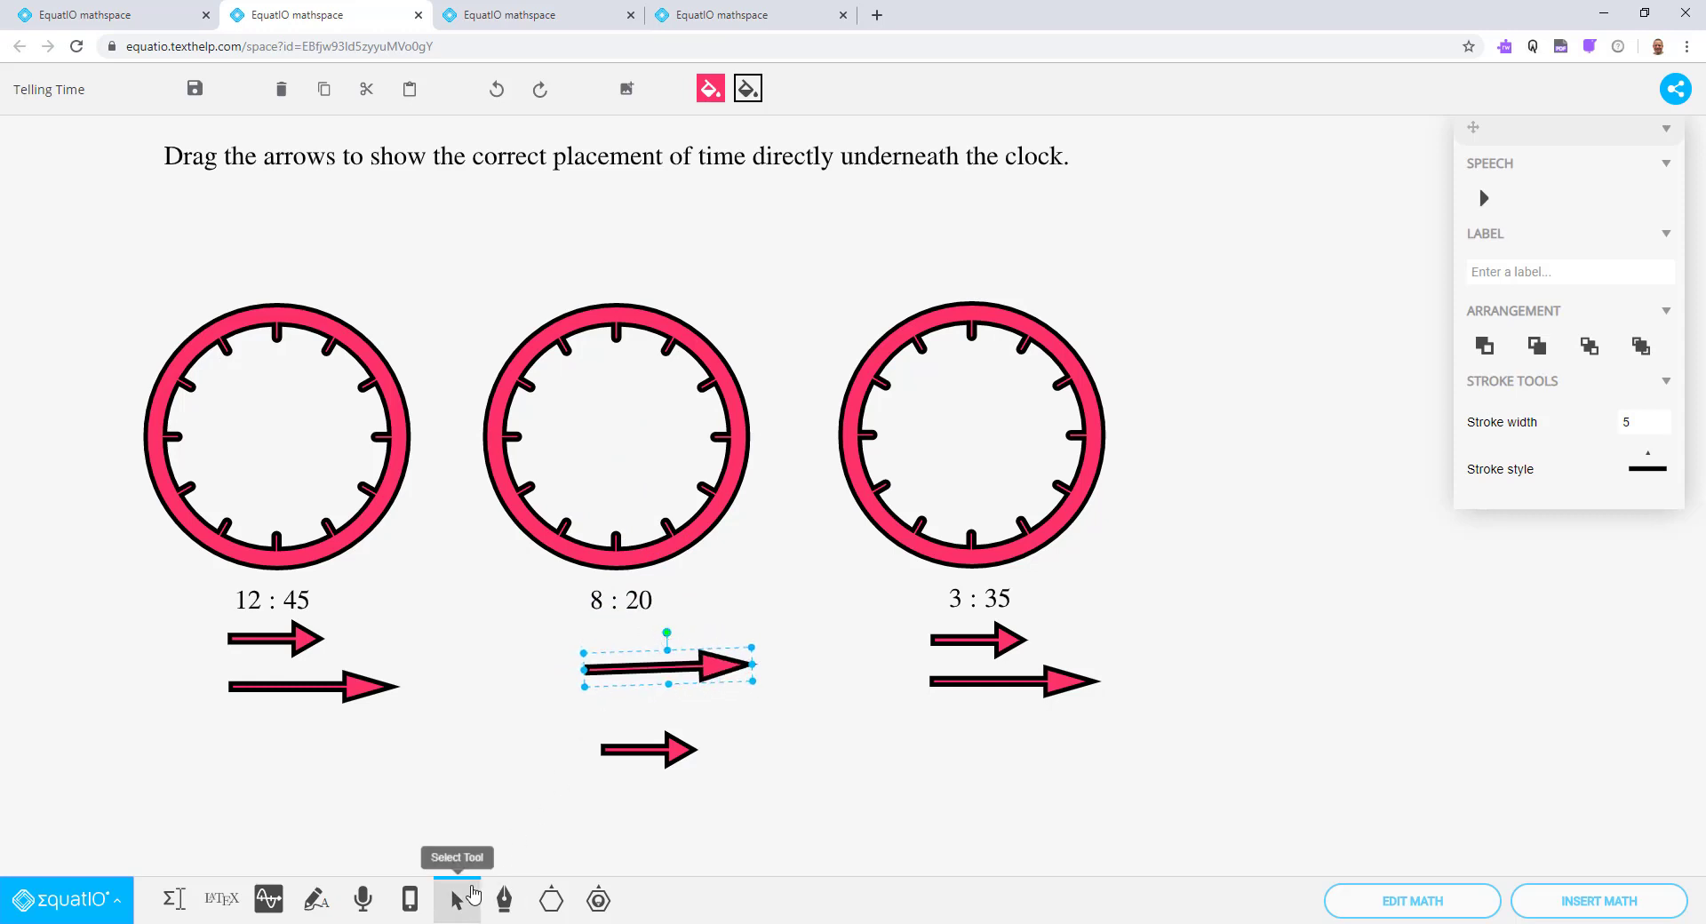
pyautogui.moveTo(634, 668); pyautogui.dragTo(613, 403)
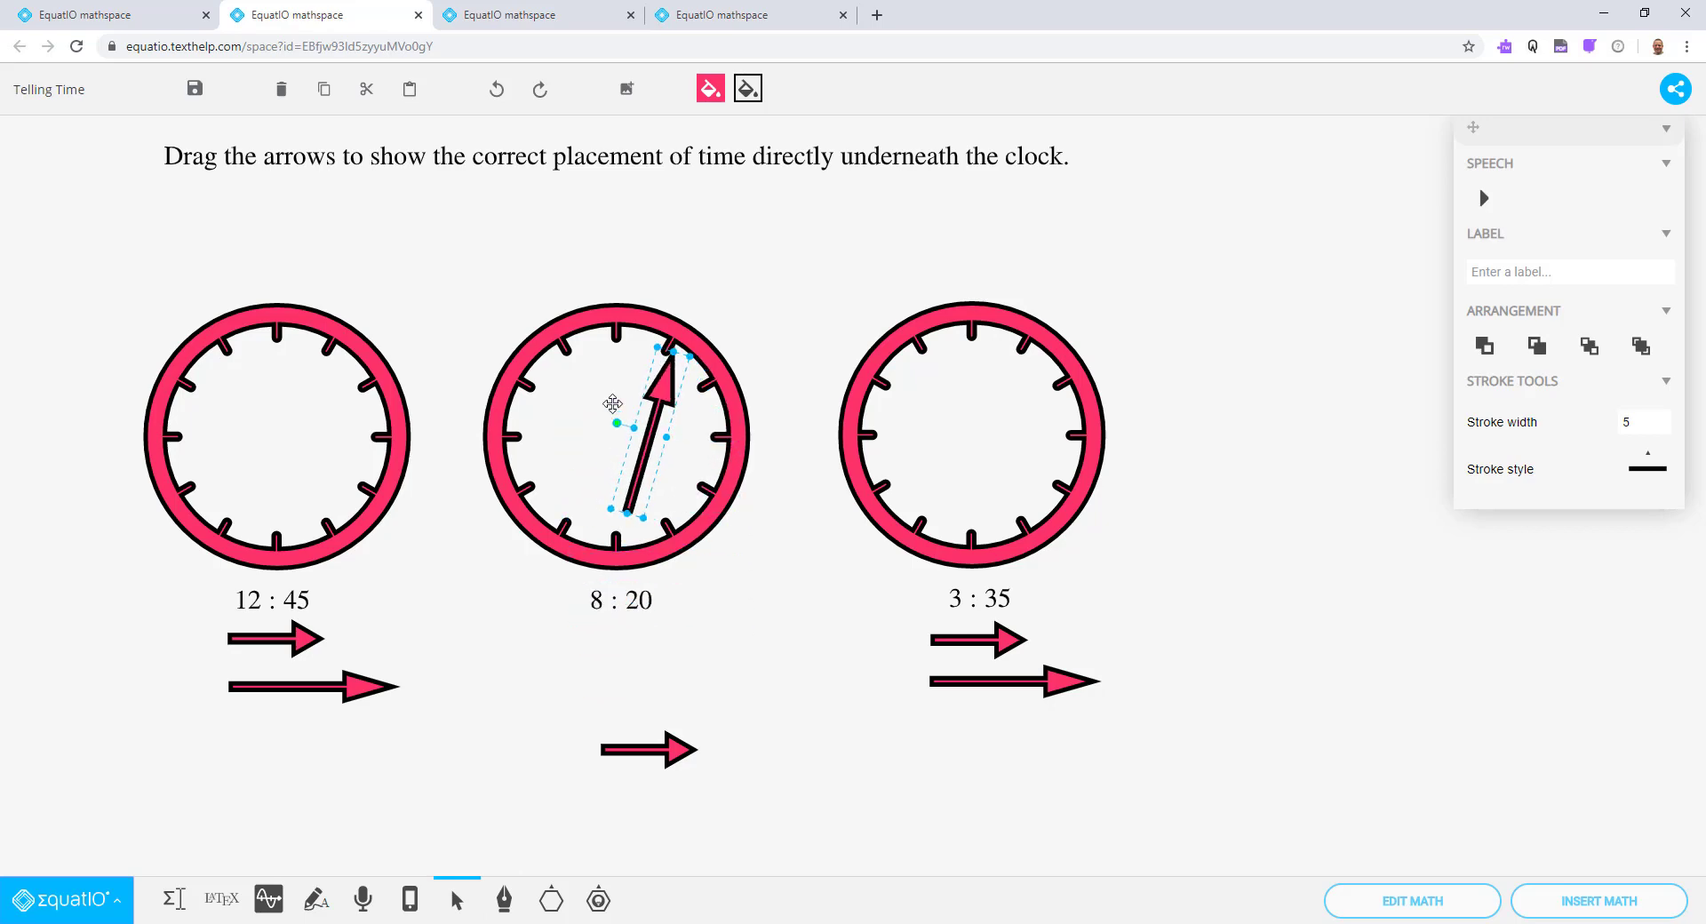
pyautogui.hotkey('ctrl', 'z')
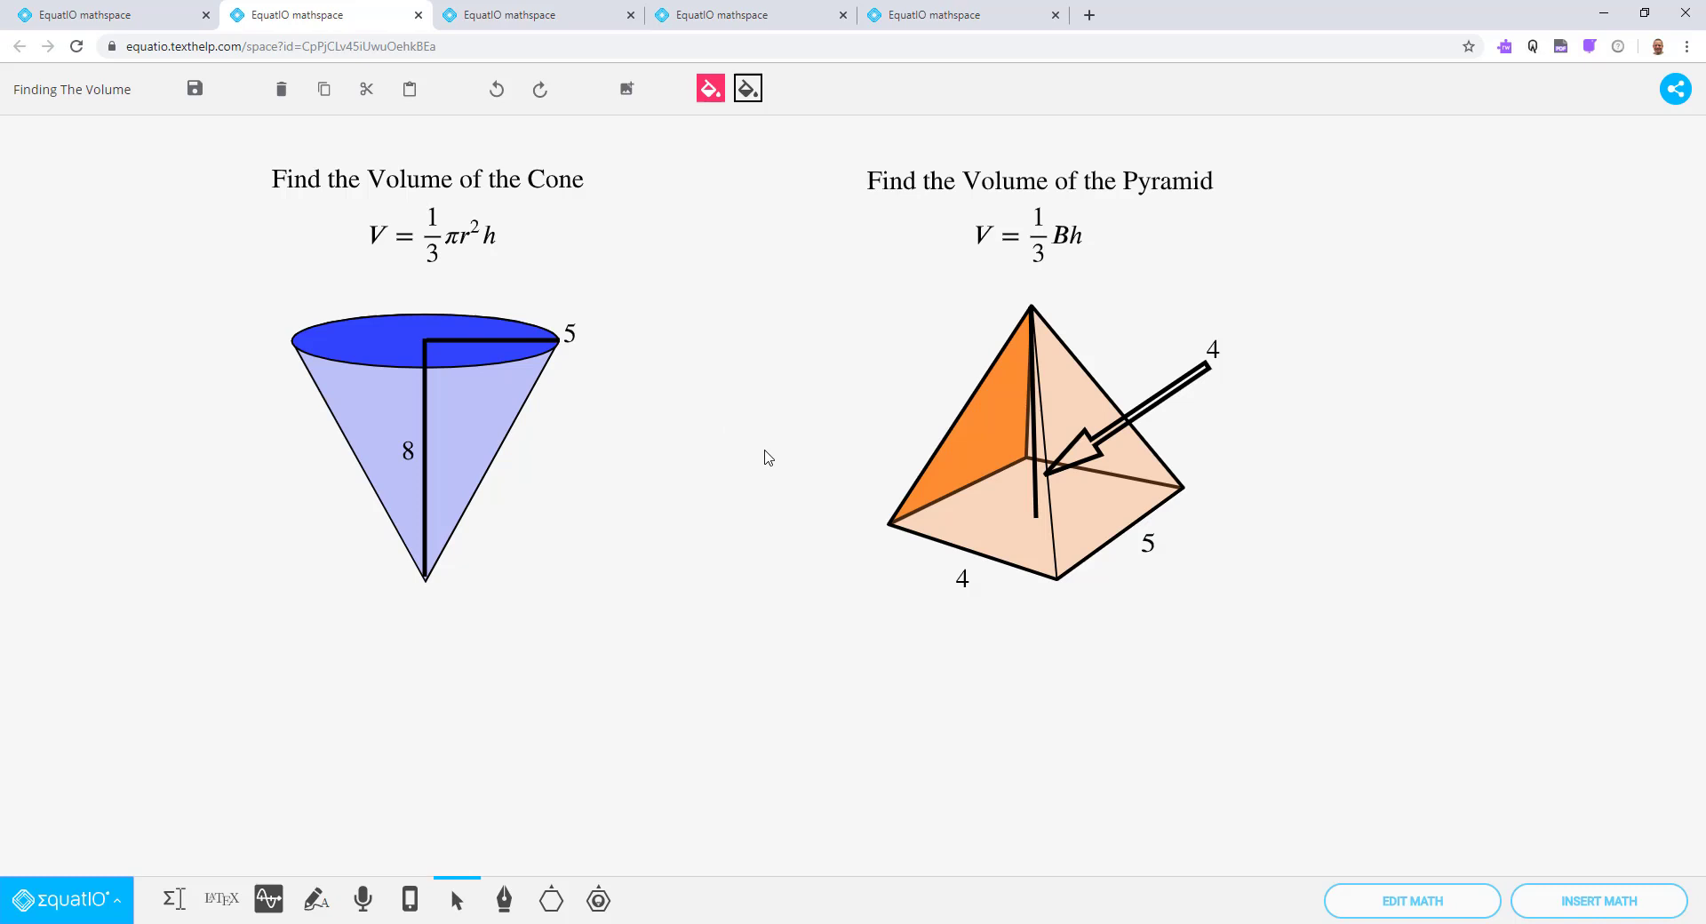
# Step: Browse the More Shapes list, close it, and choose the Line shape for straight lines
pyautogui.click(551, 899)
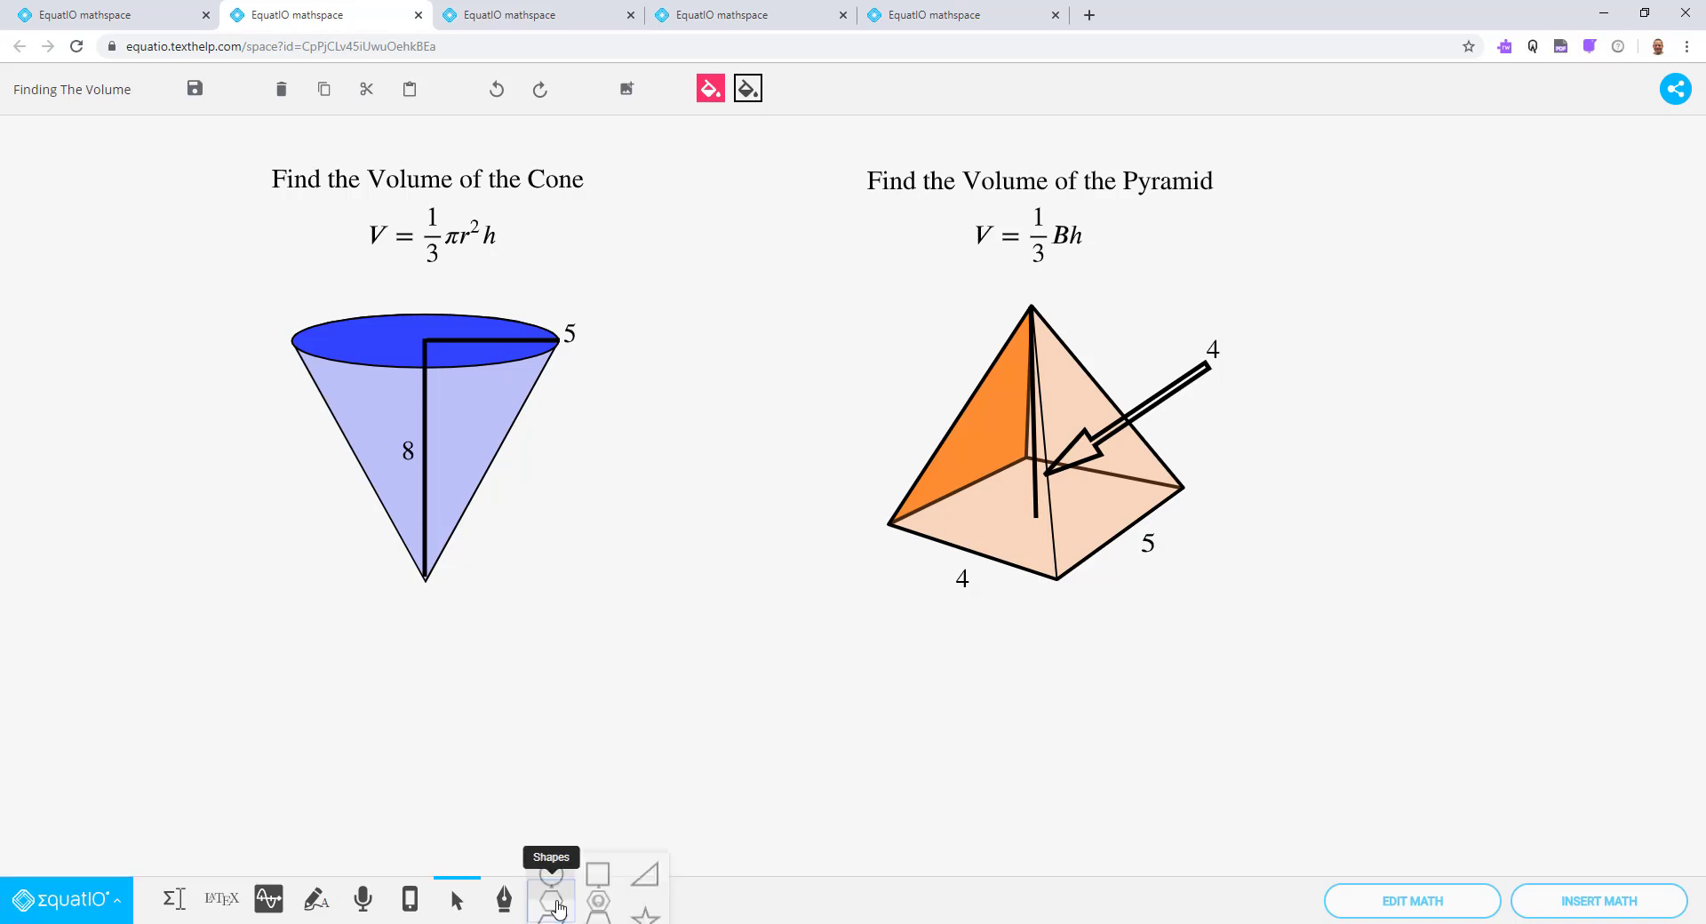
pyautogui.click(653, 850)
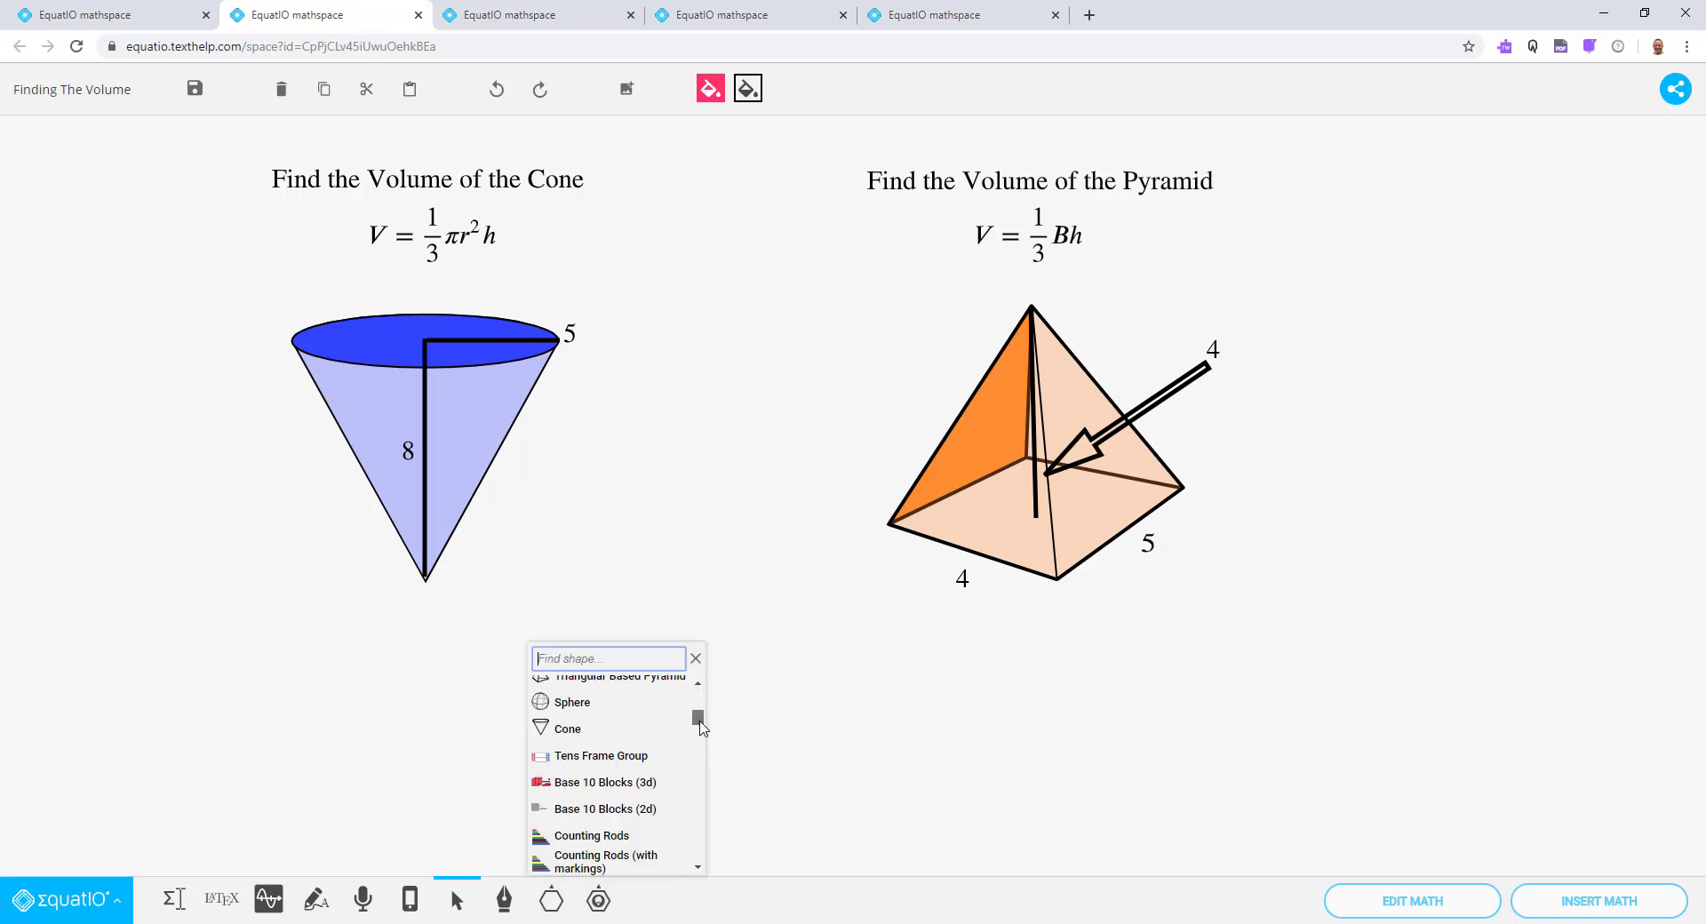
pyautogui.moveTo(698, 716); pyautogui.dragTo(700, 728)
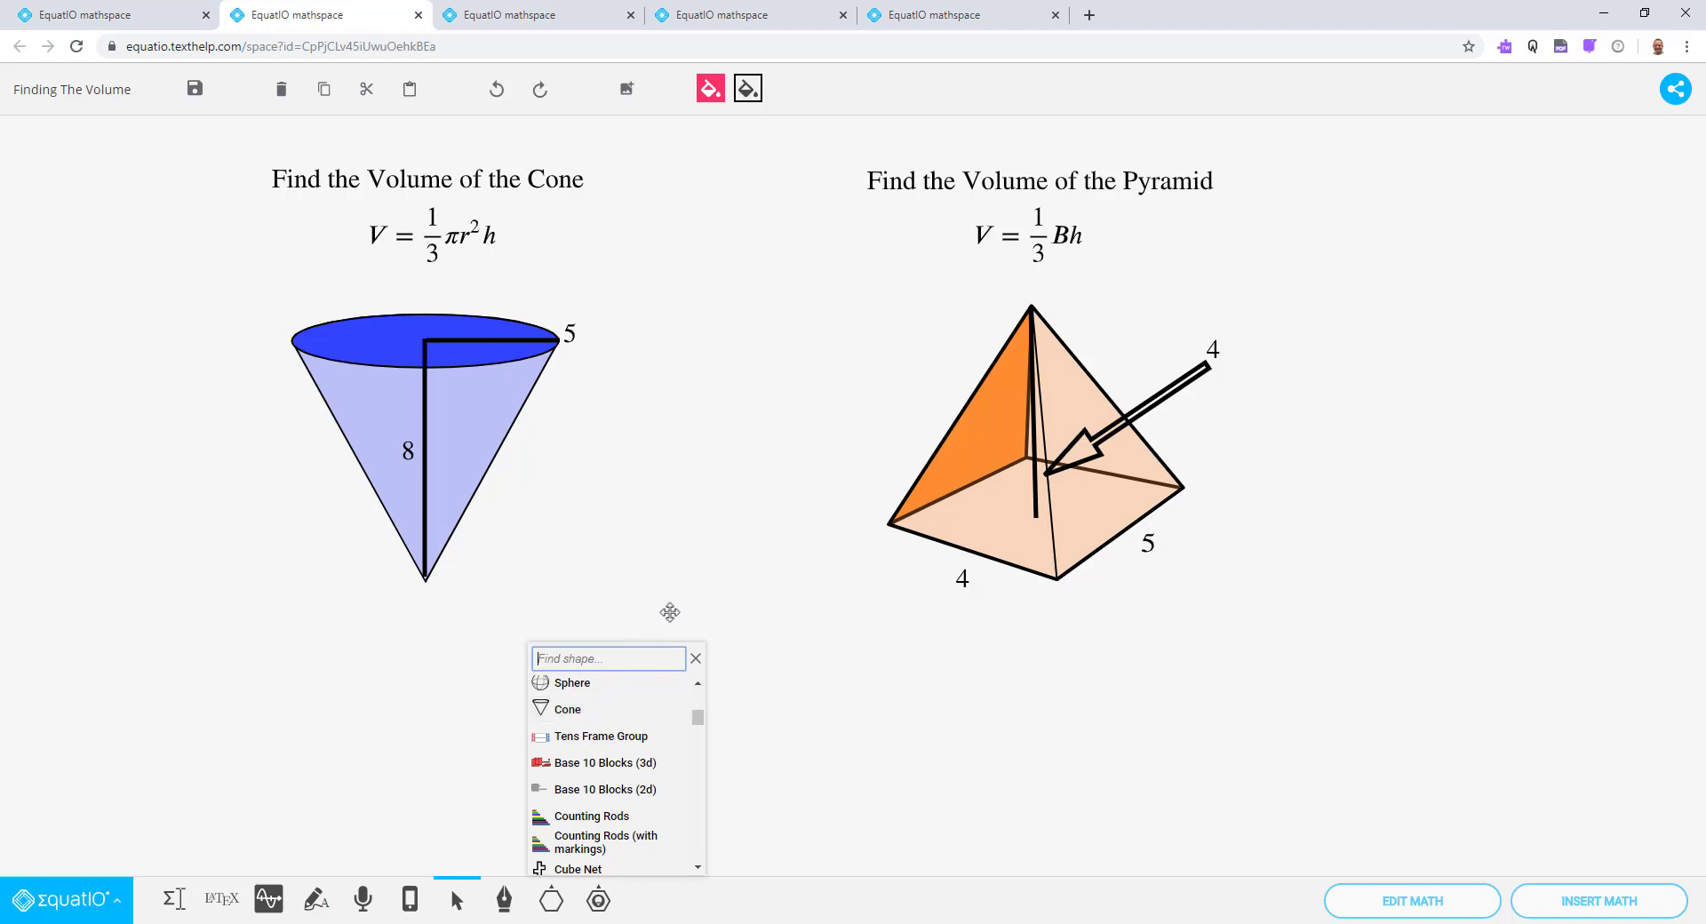
pyautogui.press('Down')
pyautogui.press('Down')
pyautogui.click(552, 901)
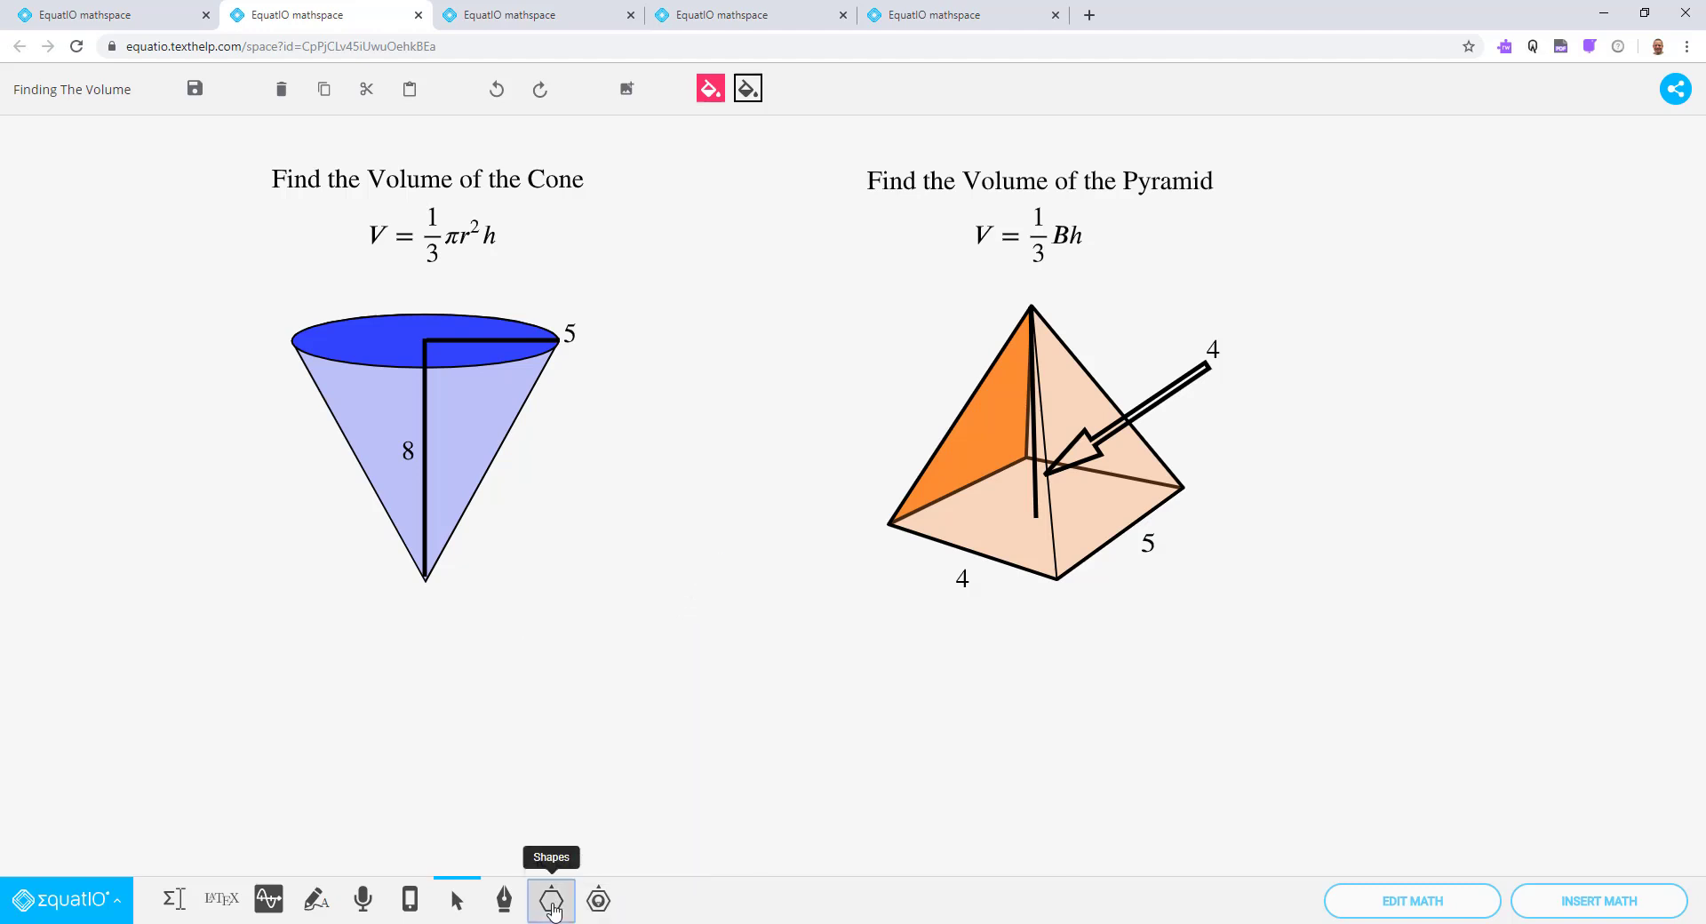
pyautogui.click(552, 902)
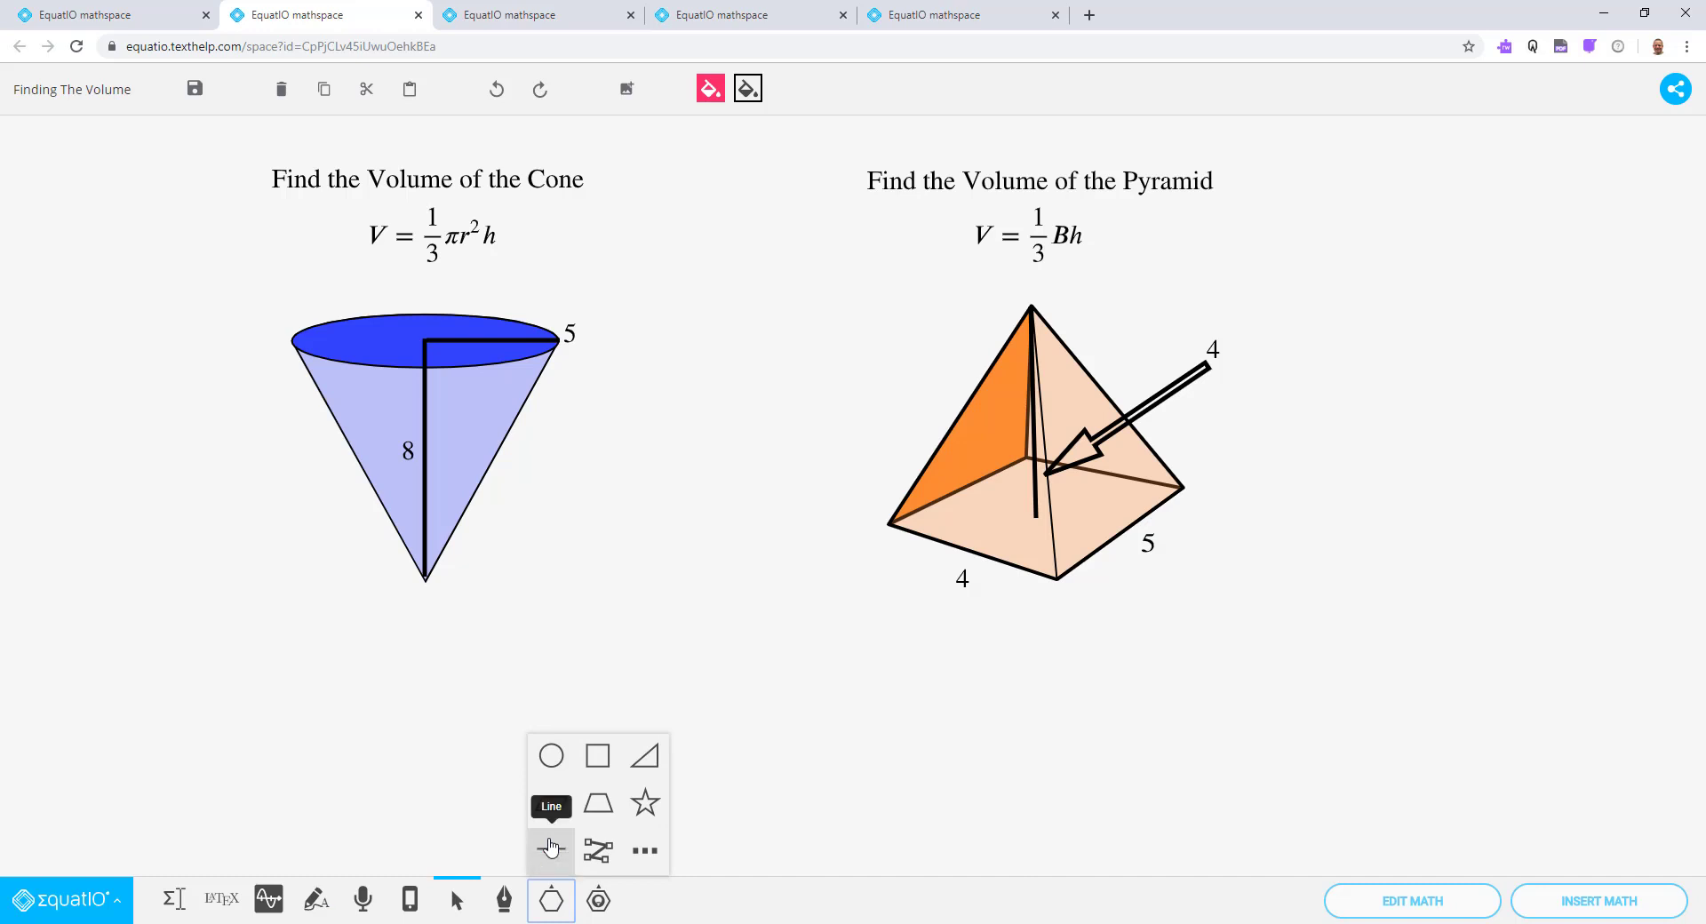
pyautogui.click(551, 848)
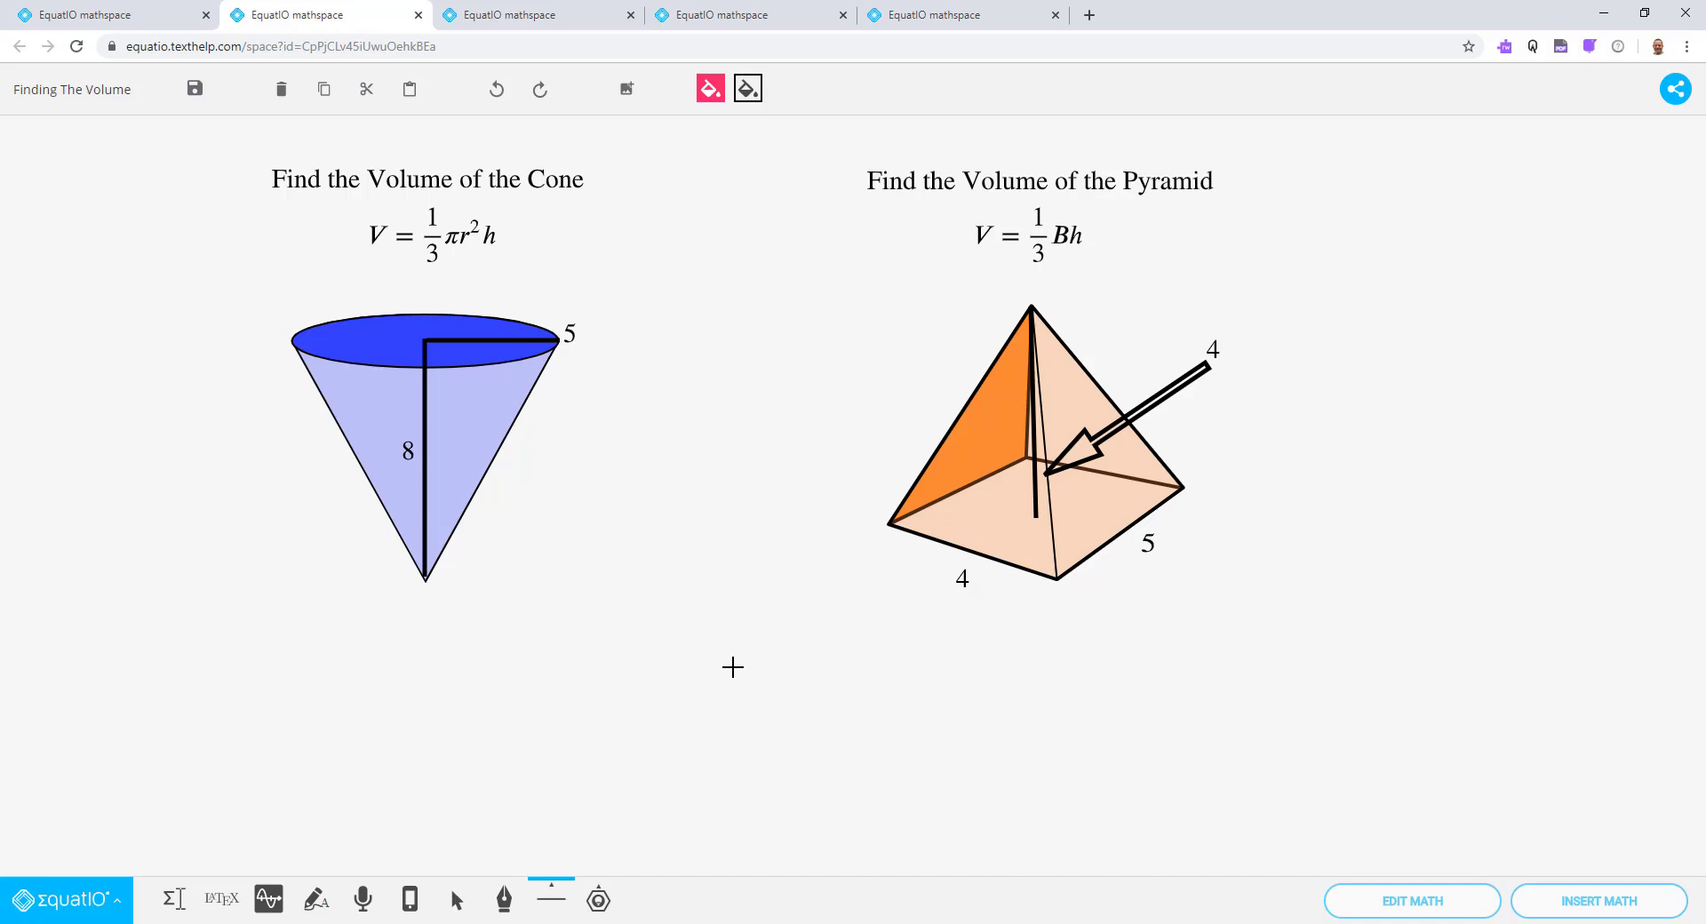
# Step: Share the space as 'Make a copy for each person and expect a response' and create the link
pyautogui.click(1675, 96)
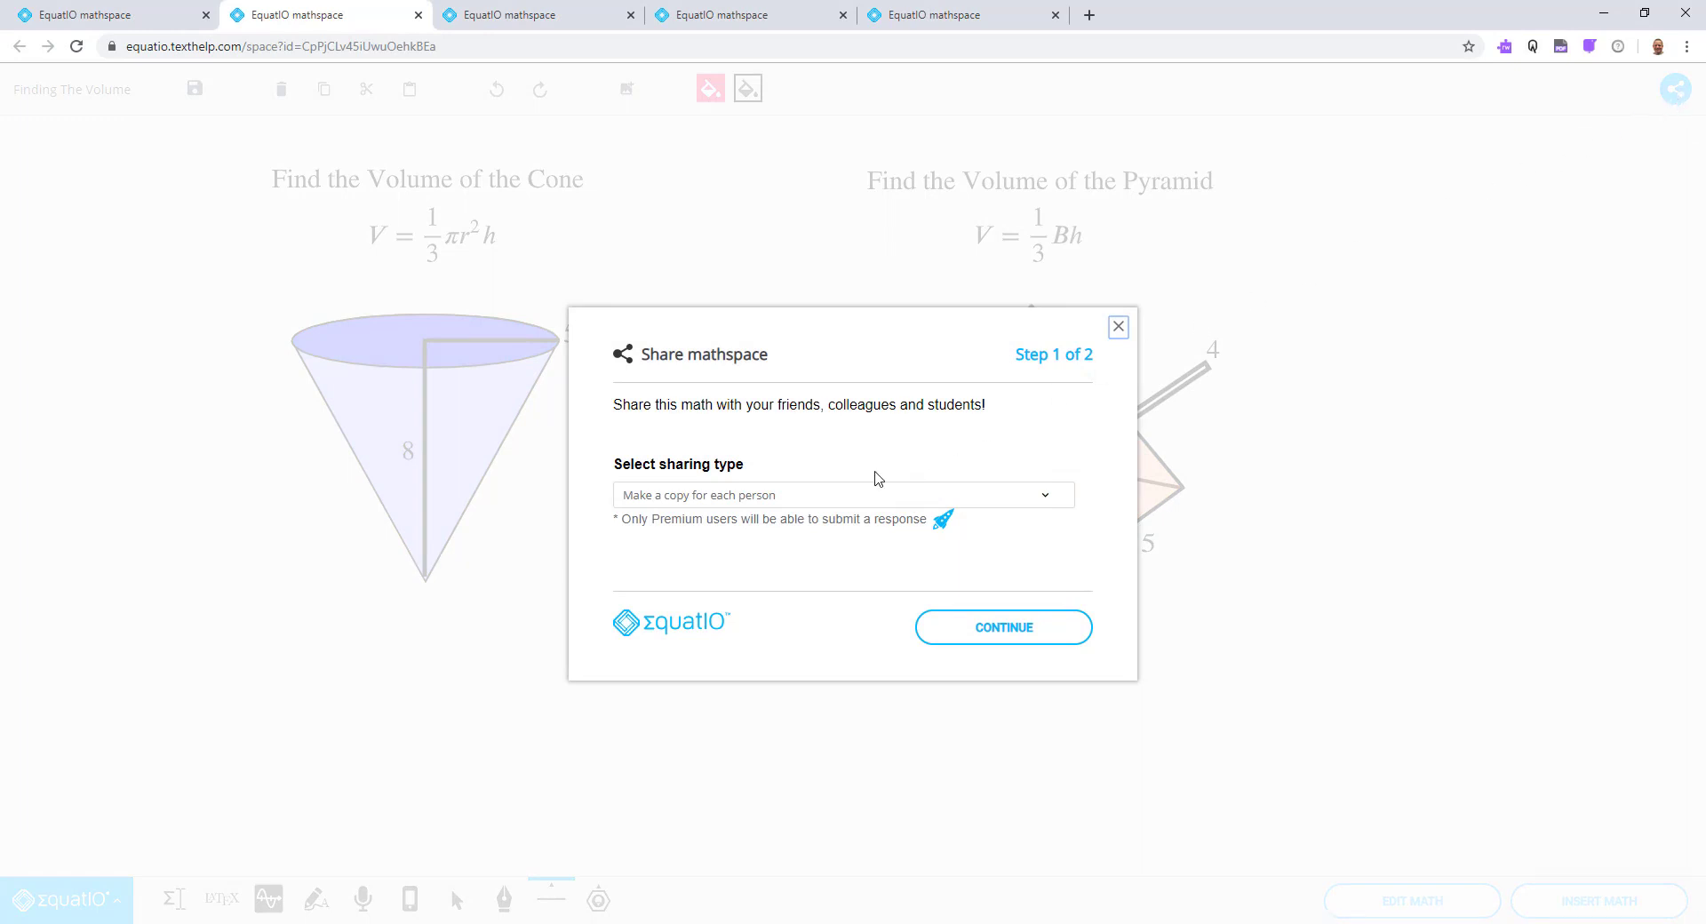
pyautogui.click(829, 500)
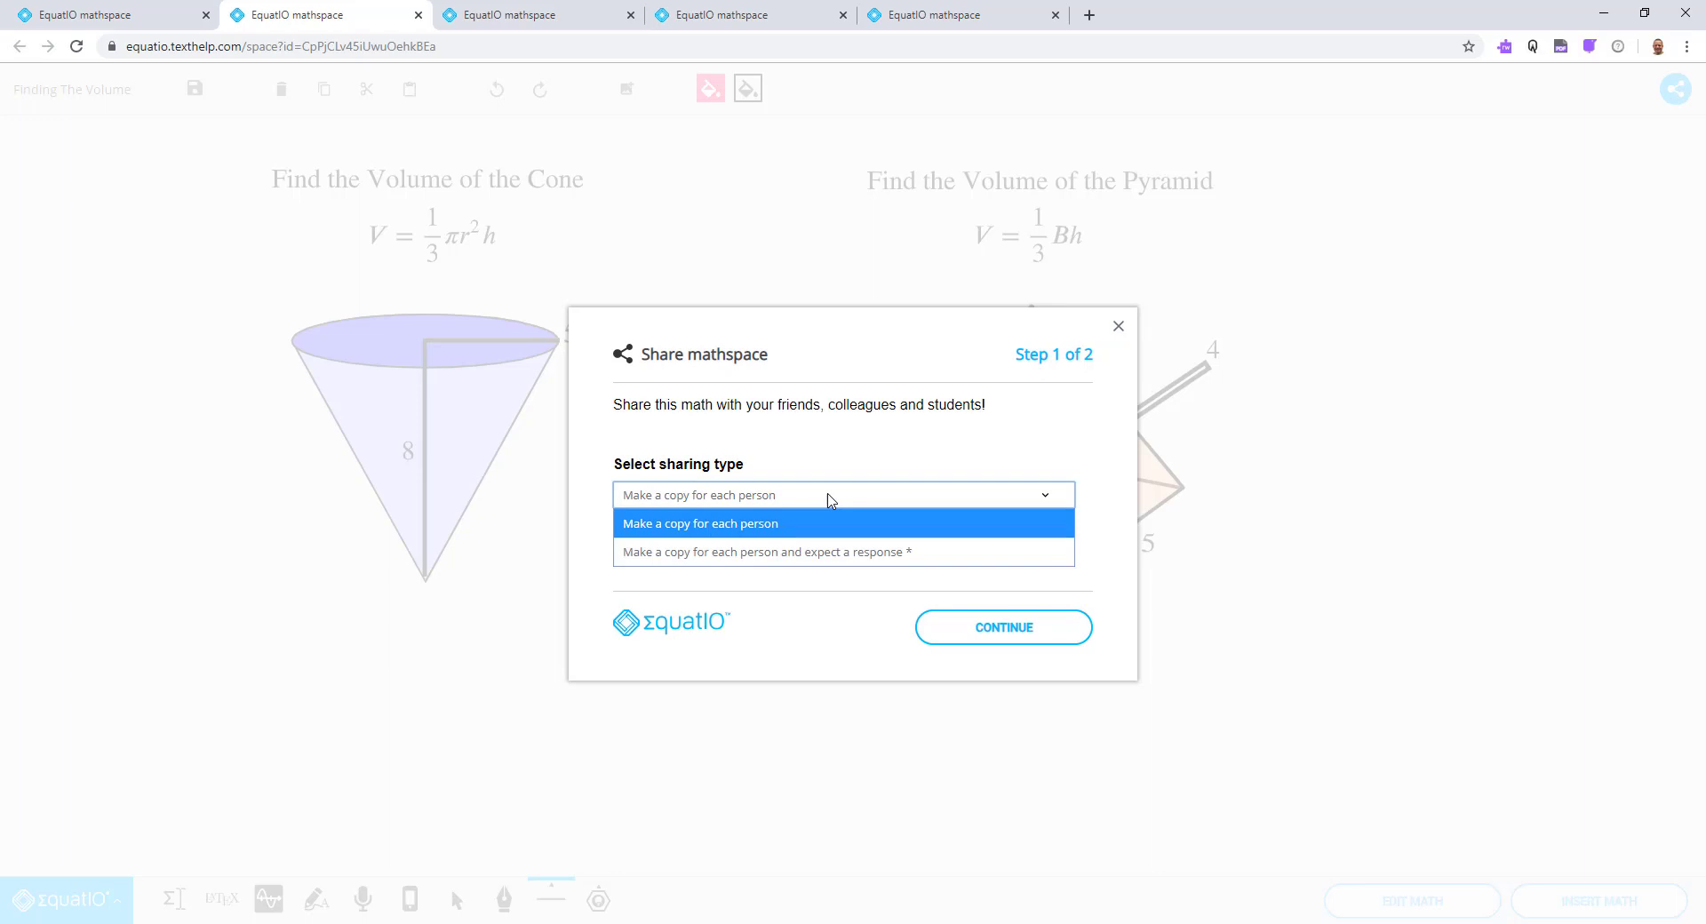
pyautogui.click(805, 554)
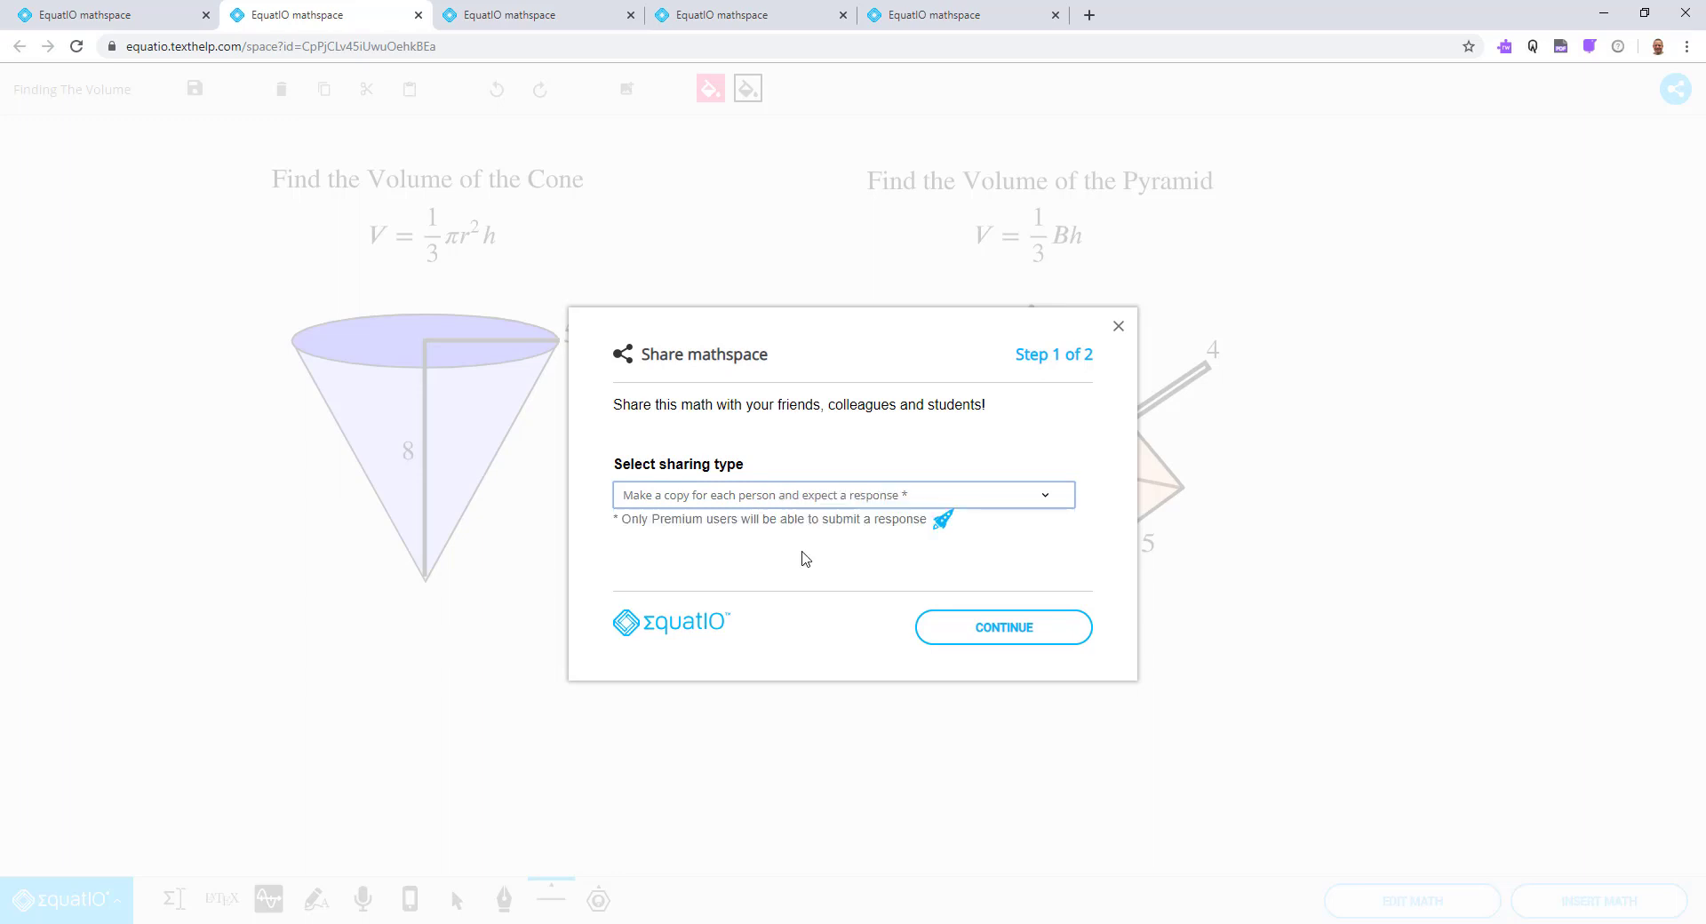
pyautogui.click(1006, 628)
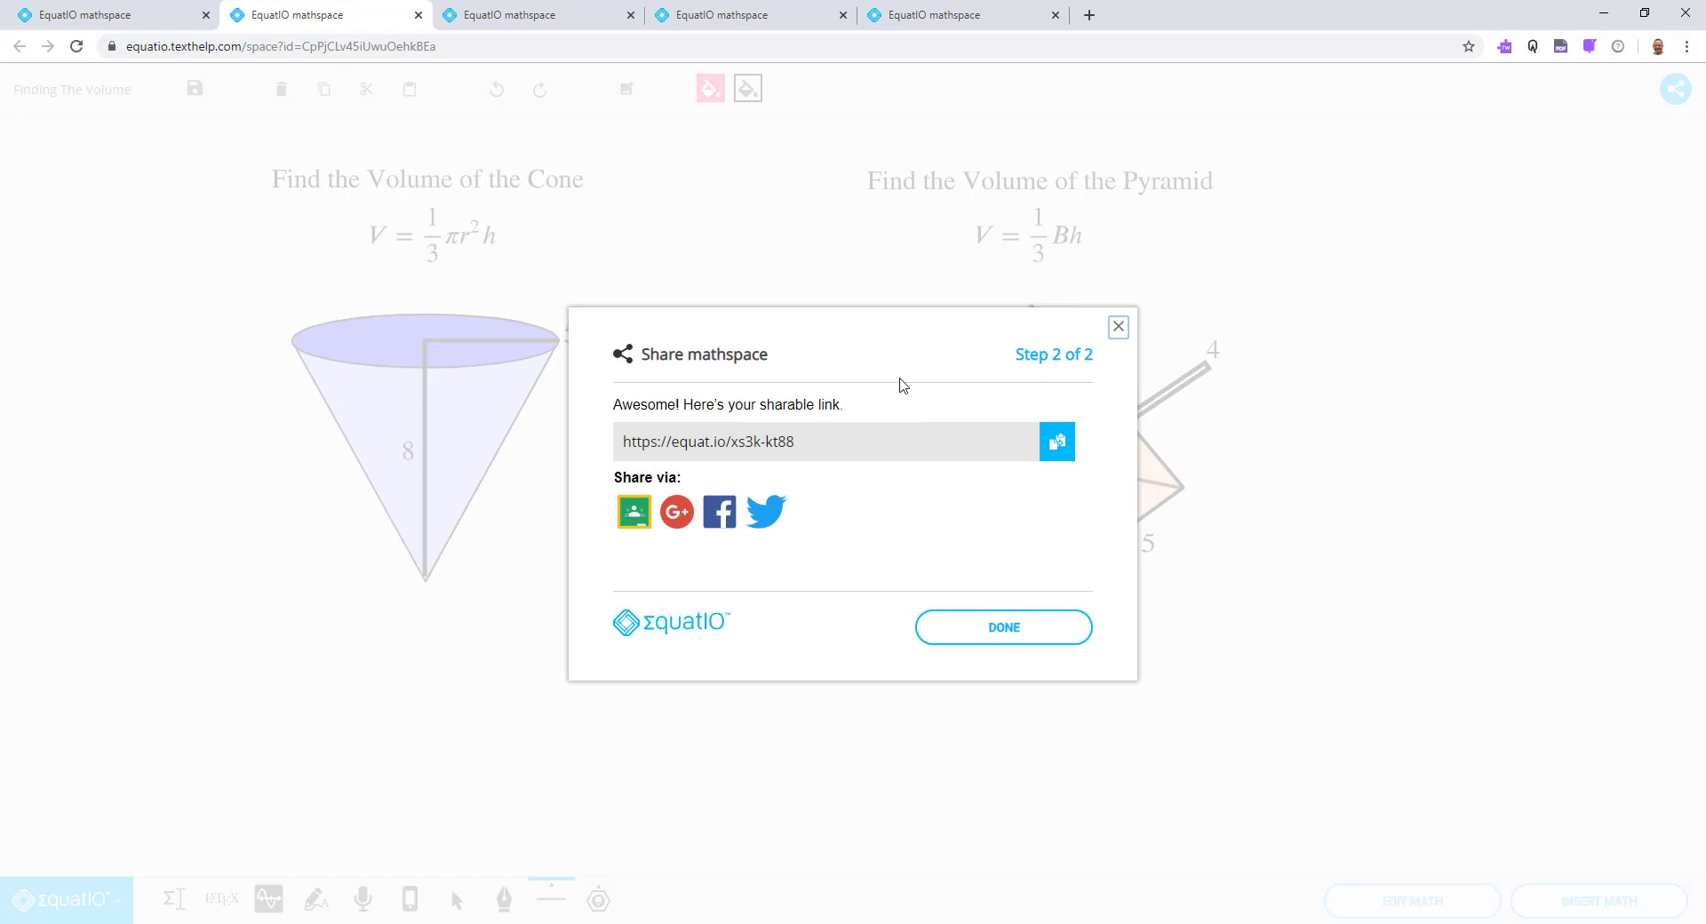
# Step: Copy the sharable link to the clipboard and close the share dialog with DONE
pyautogui.click(805, 444)
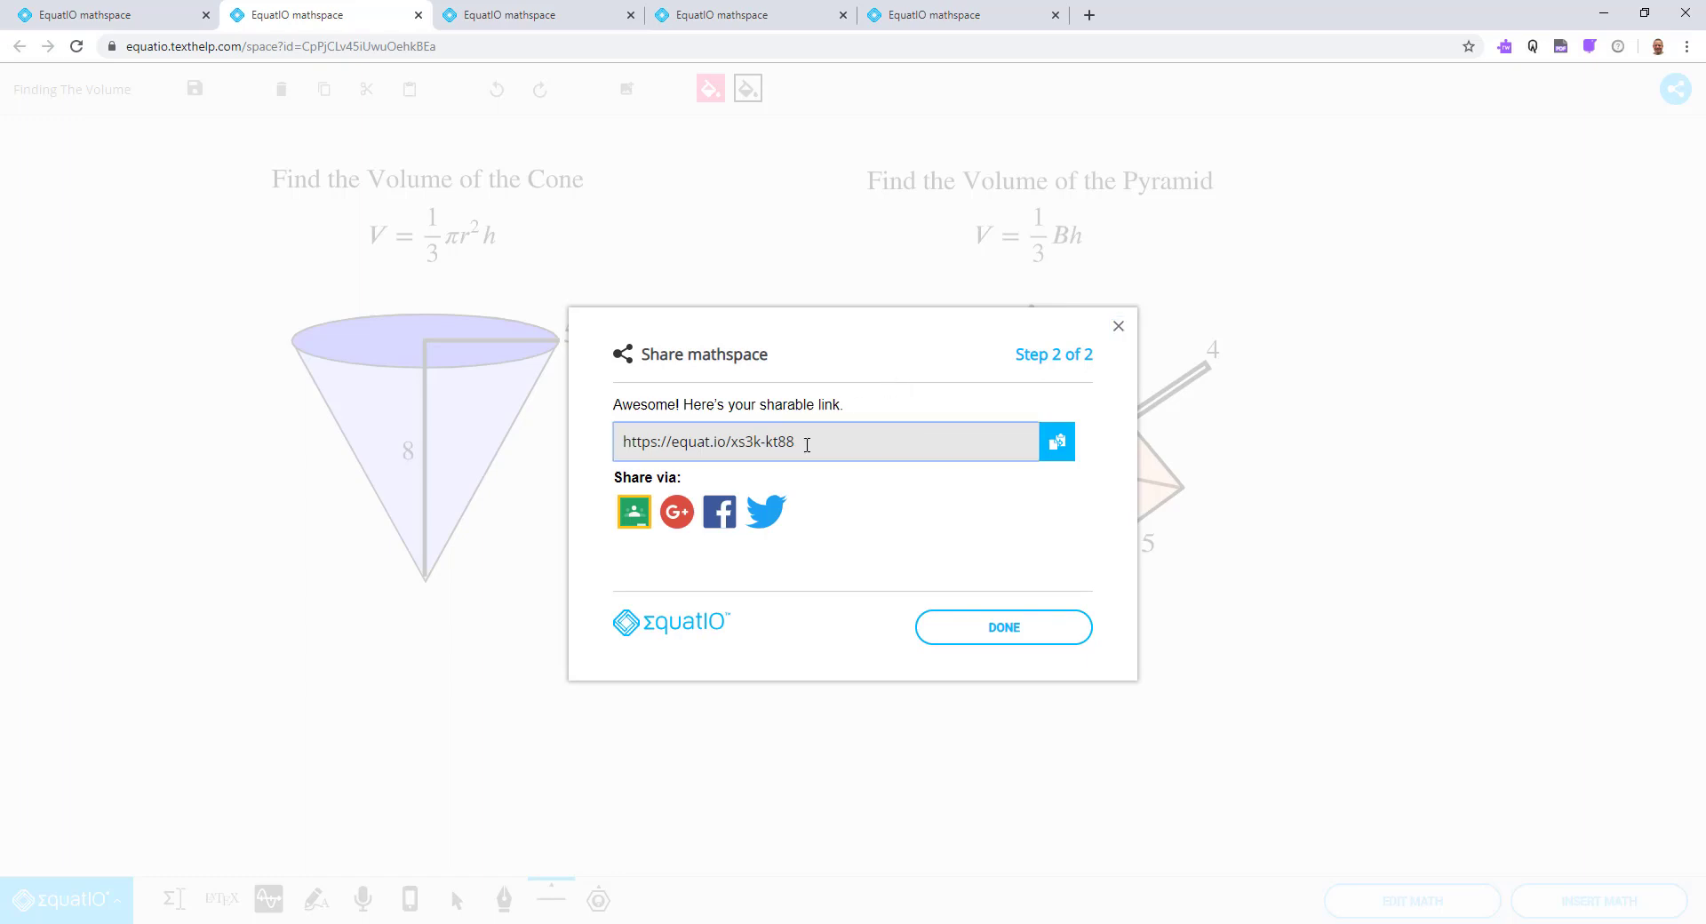
pyautogui.click(1057, 447)
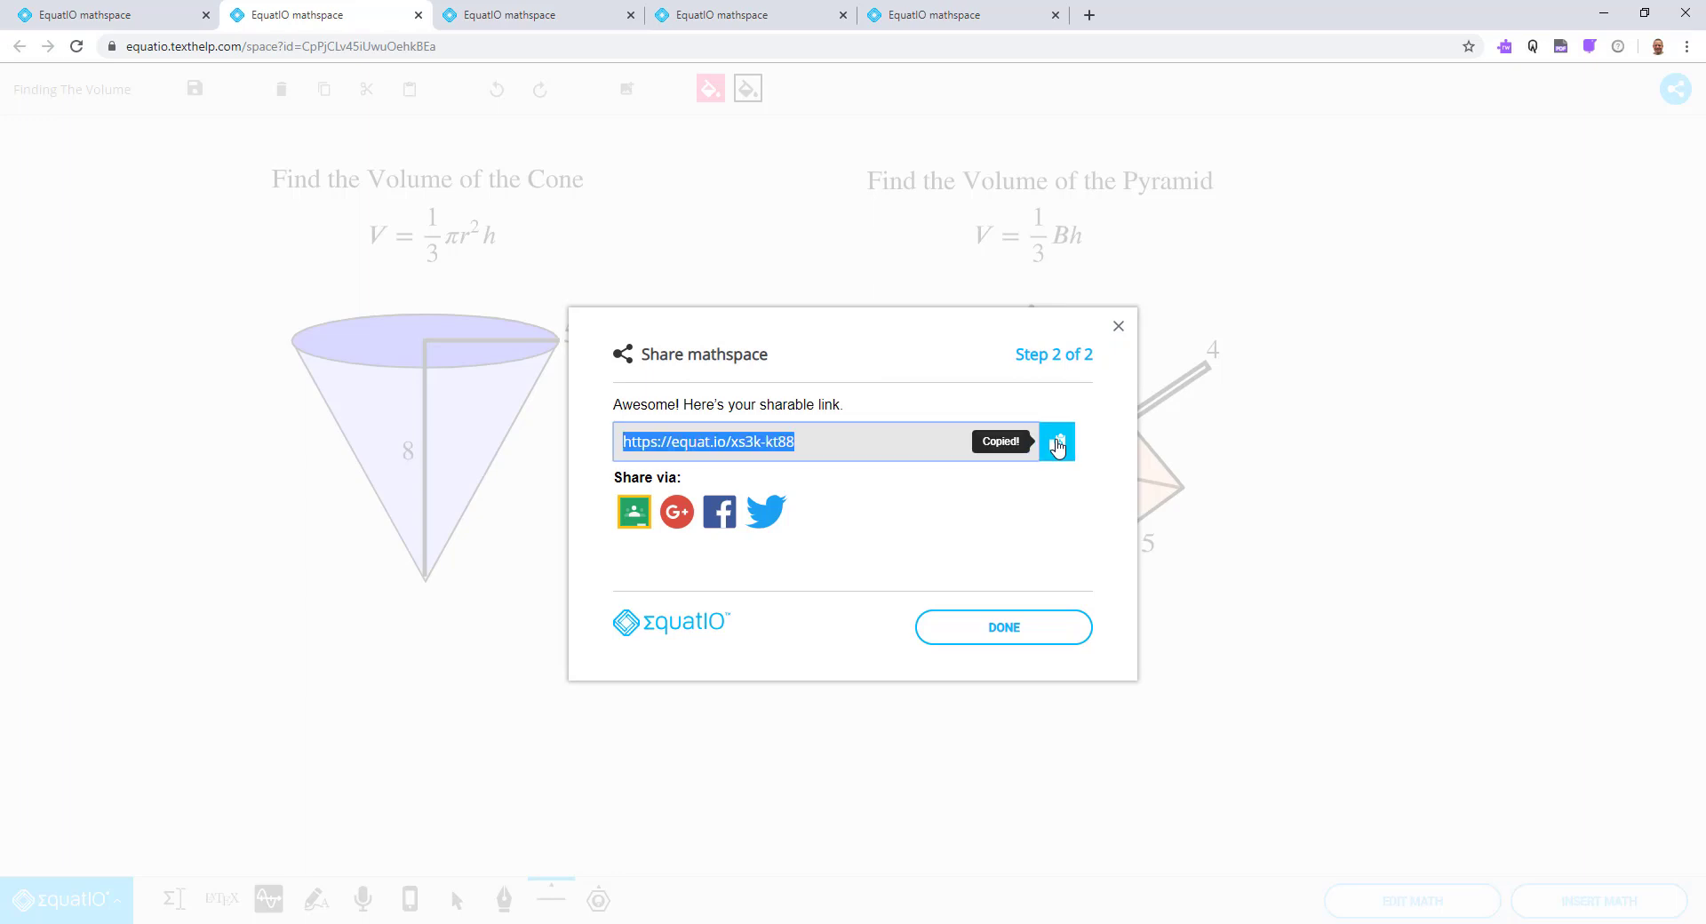
pyautogui.click(634, 511)
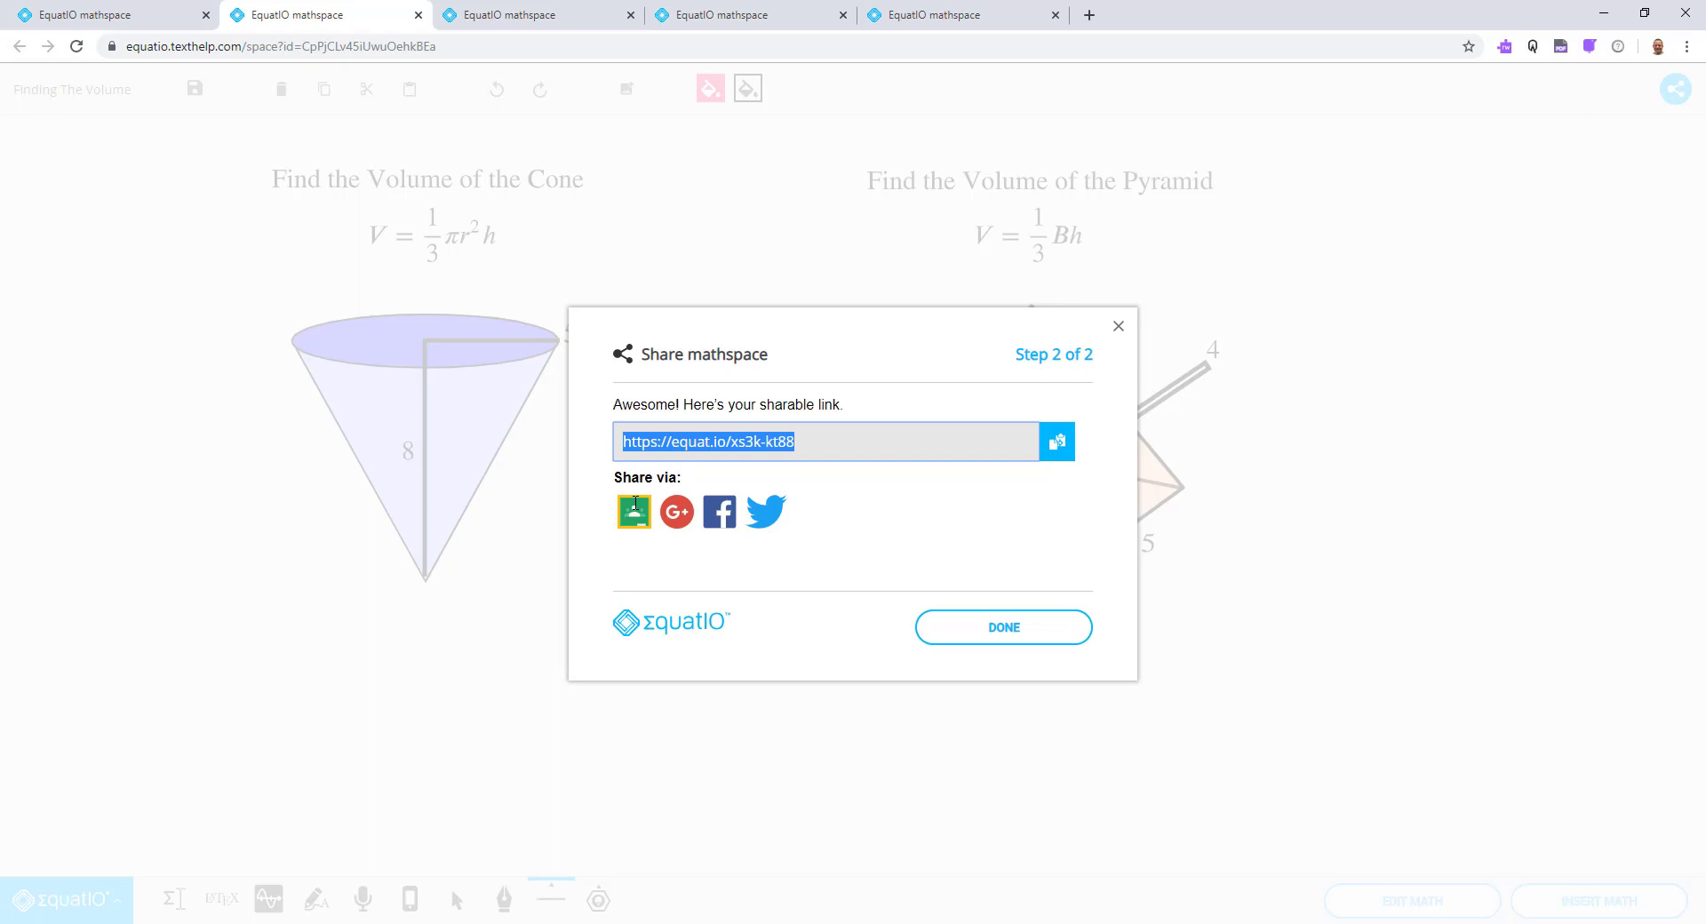
pyautogui.click(997, 629)
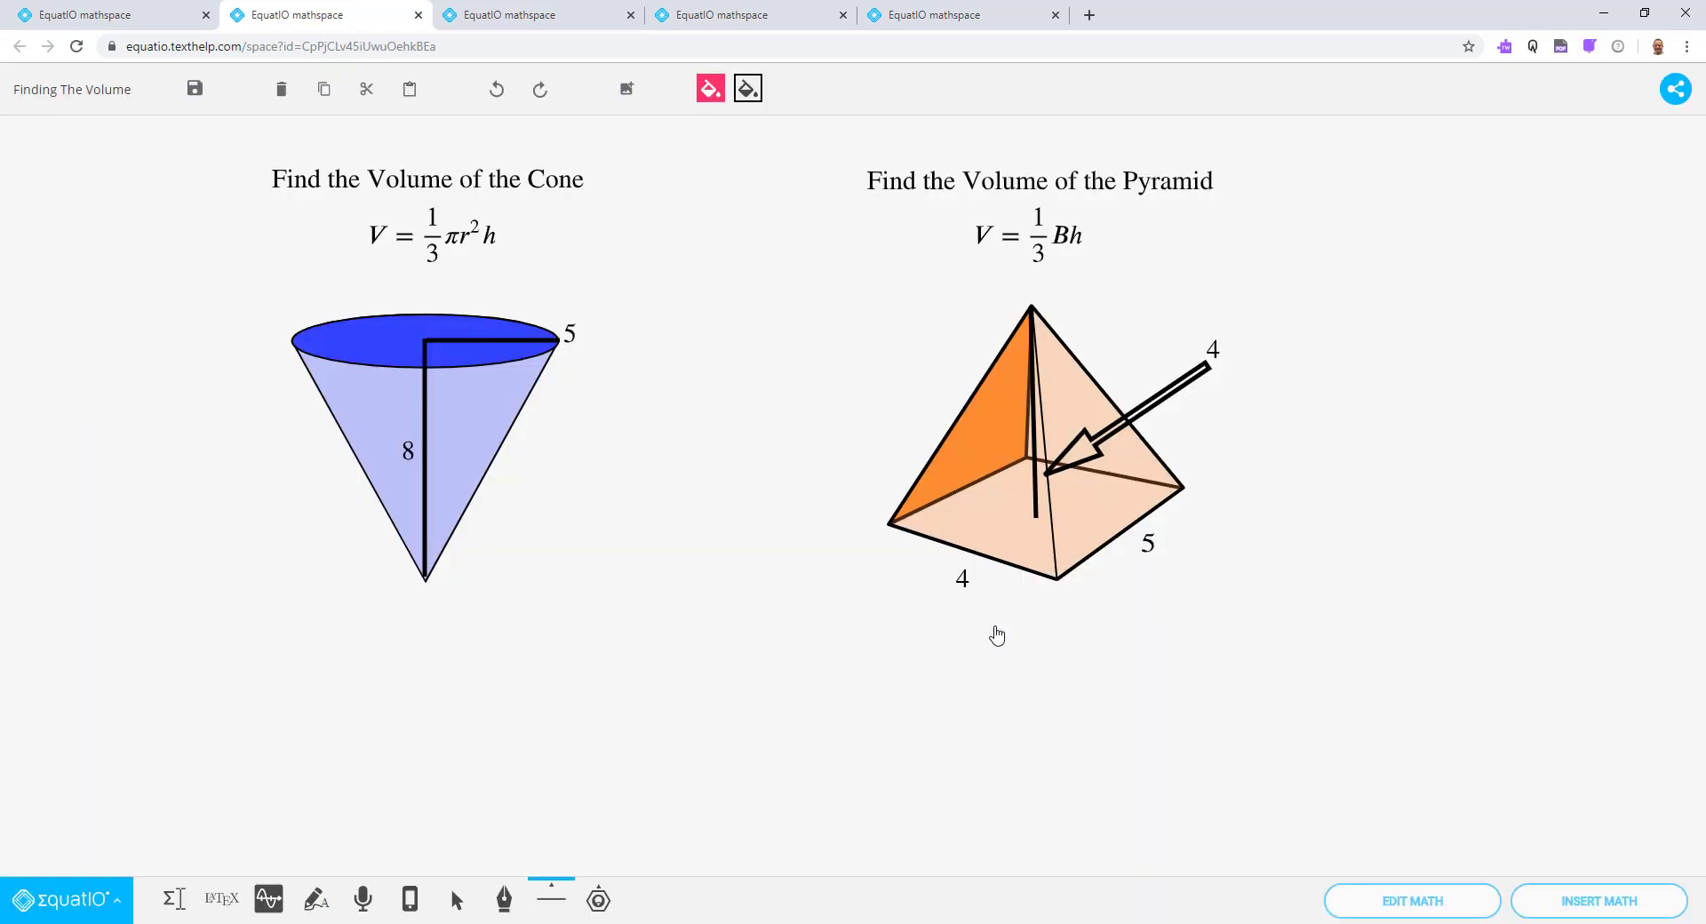
# Step: Open the copied share link in a new tab using Paste and go
pyautogui.click(1091, 16)
pyautogui.rightClick(599, 45)
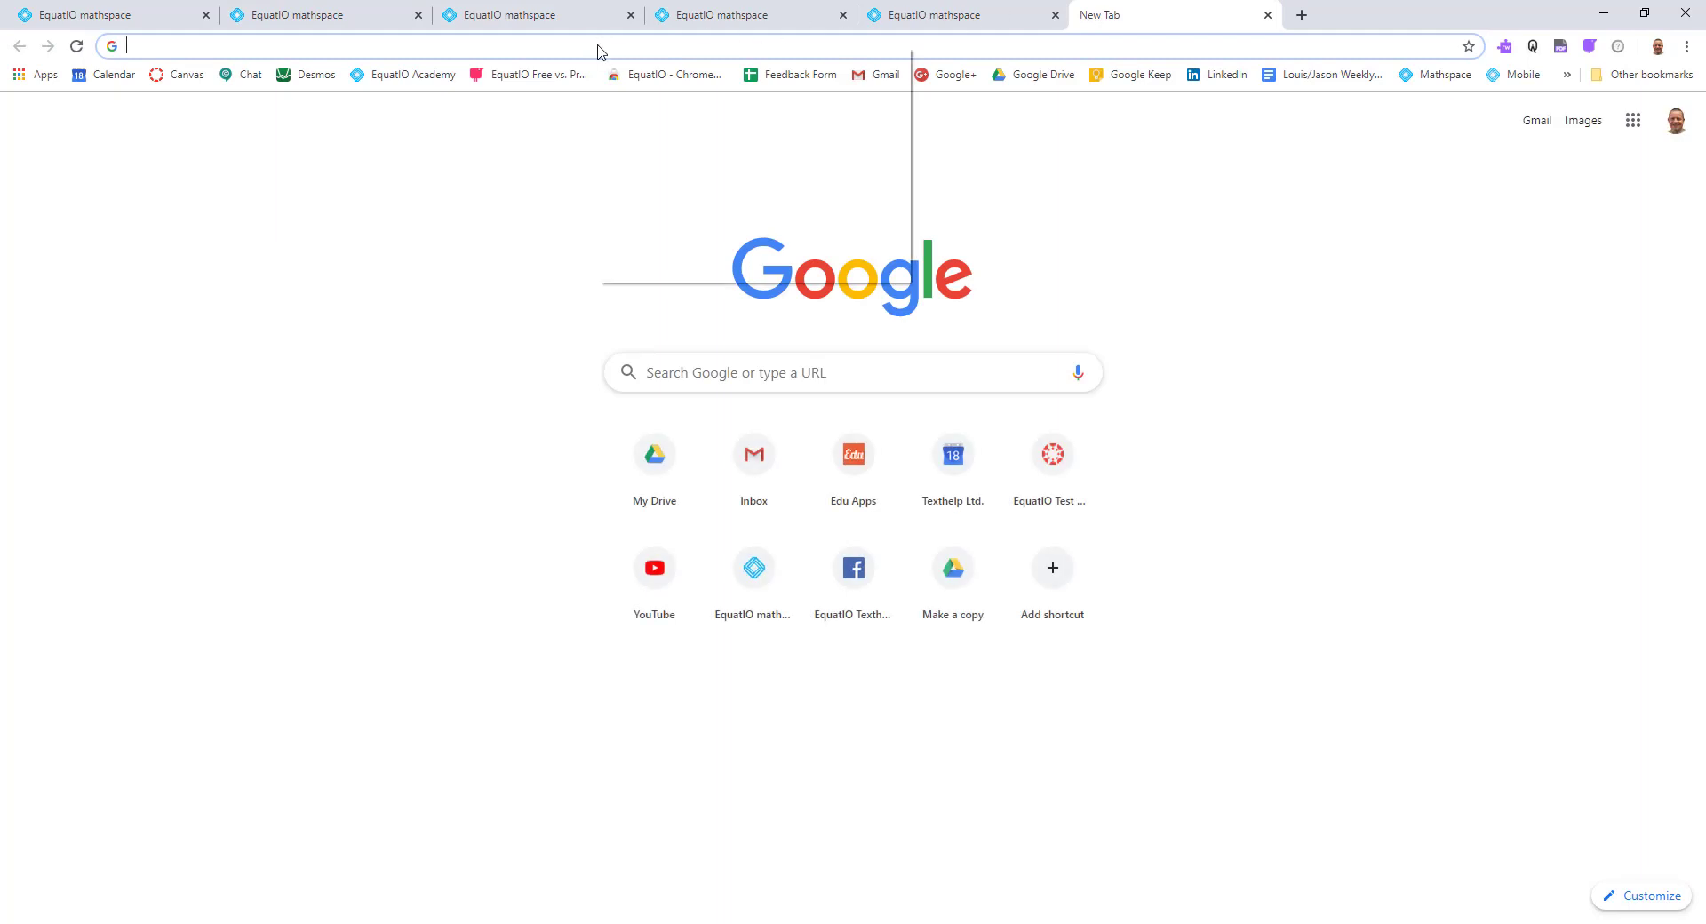
pyautogui.click(639, 188)
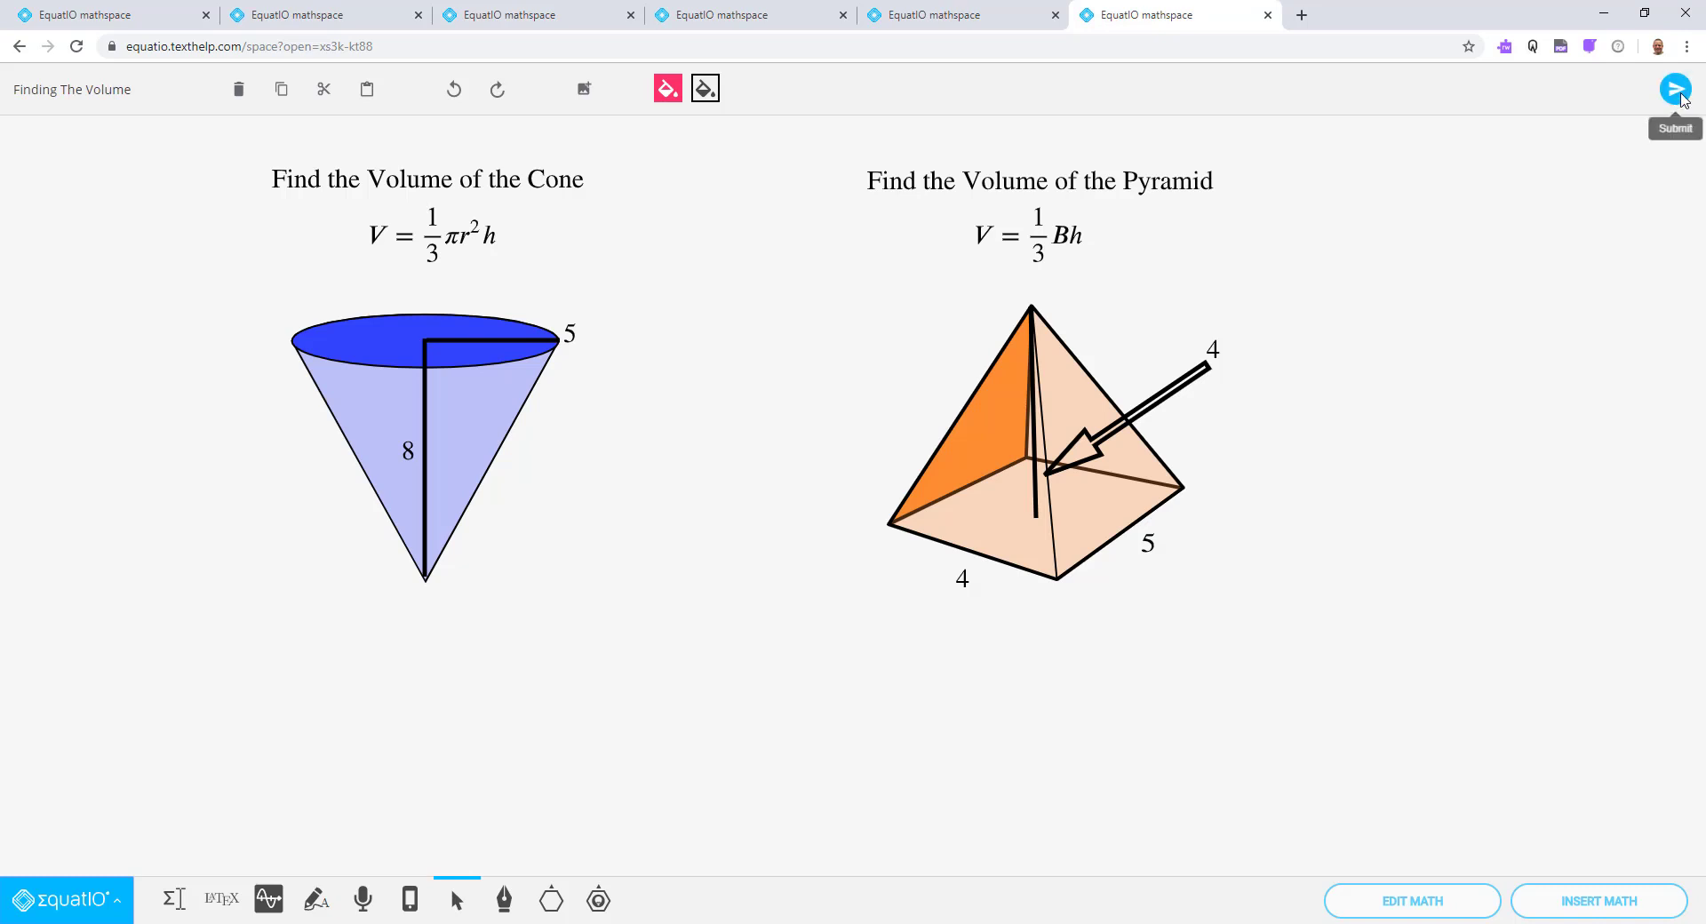
# Step: Handwrite 'Hi' with the freehand pen in the gap between the cone and the pyramid
pyautogui.click(503, 901)
pyautogui.moveTo(623, 523); pyautogui.dragTo(637, 644)
pyautogui.moveTo(659, 510)
pyautogui.mouseDown()
pyautogui.moveTo(683, 624)
pyautogui.moveTo(682, 580)
pyautogui.moveTo(723, 605)
pyautogui.mouseUp()
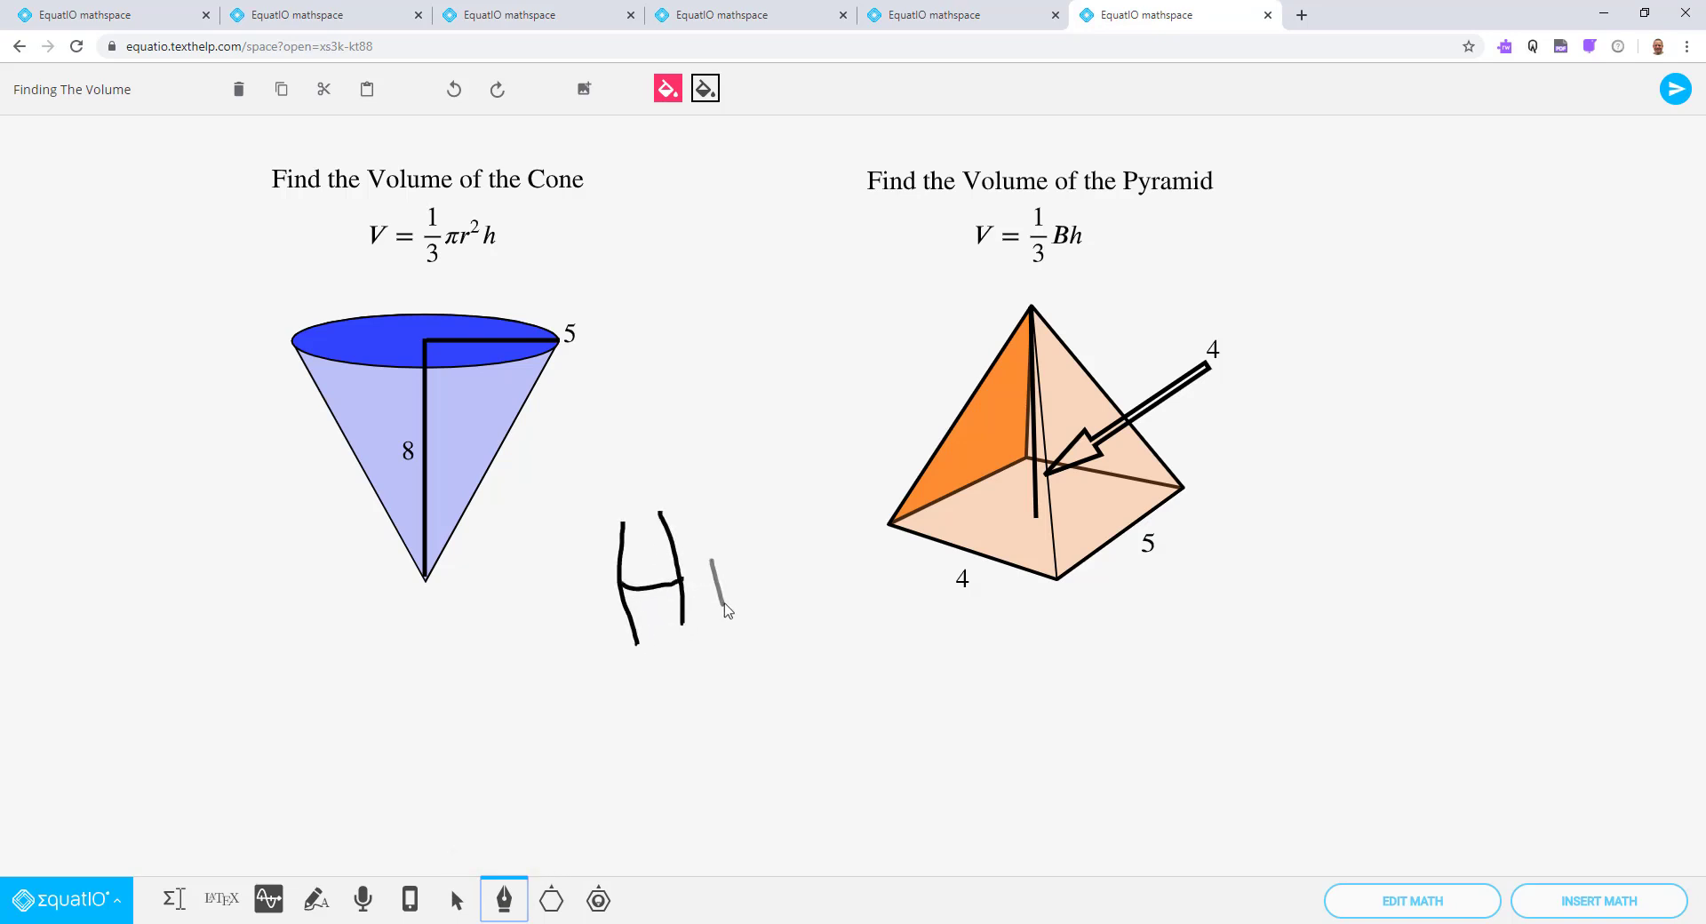
pyautogui.moveTo(703, 523); pyautogui.dragTo(705, 529)
# Step: Submit the 'Hi' page to the teacher and dismiss the Woohoo confirmation
pyautogui.click(1677, 90)
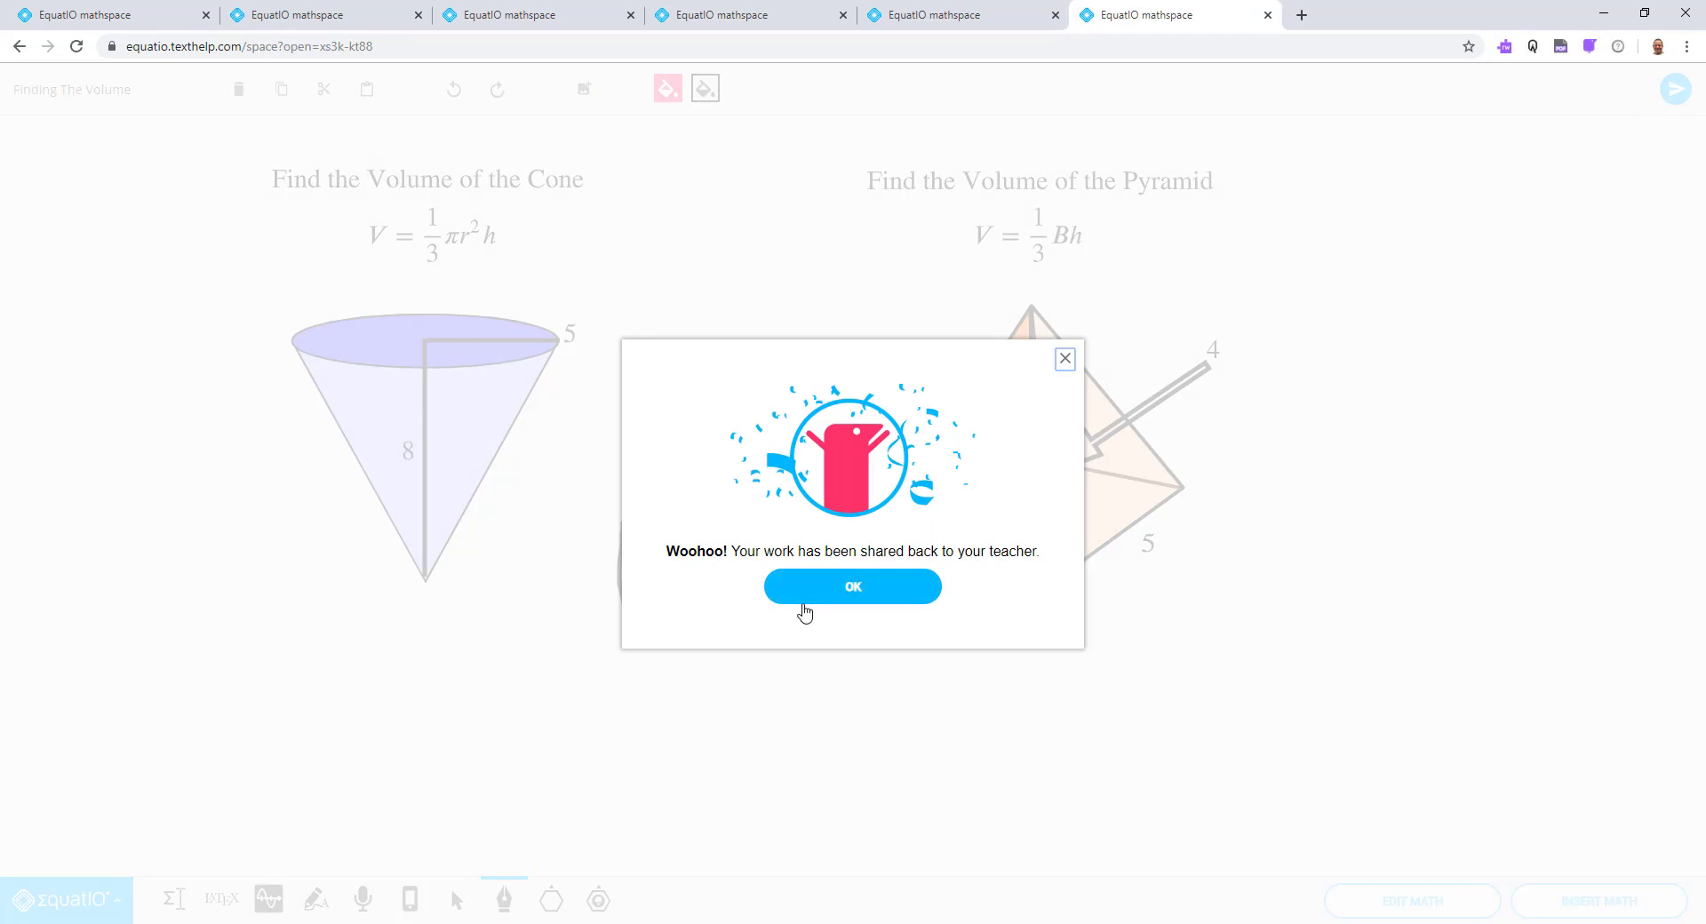
pyautogui.click(851, 591)
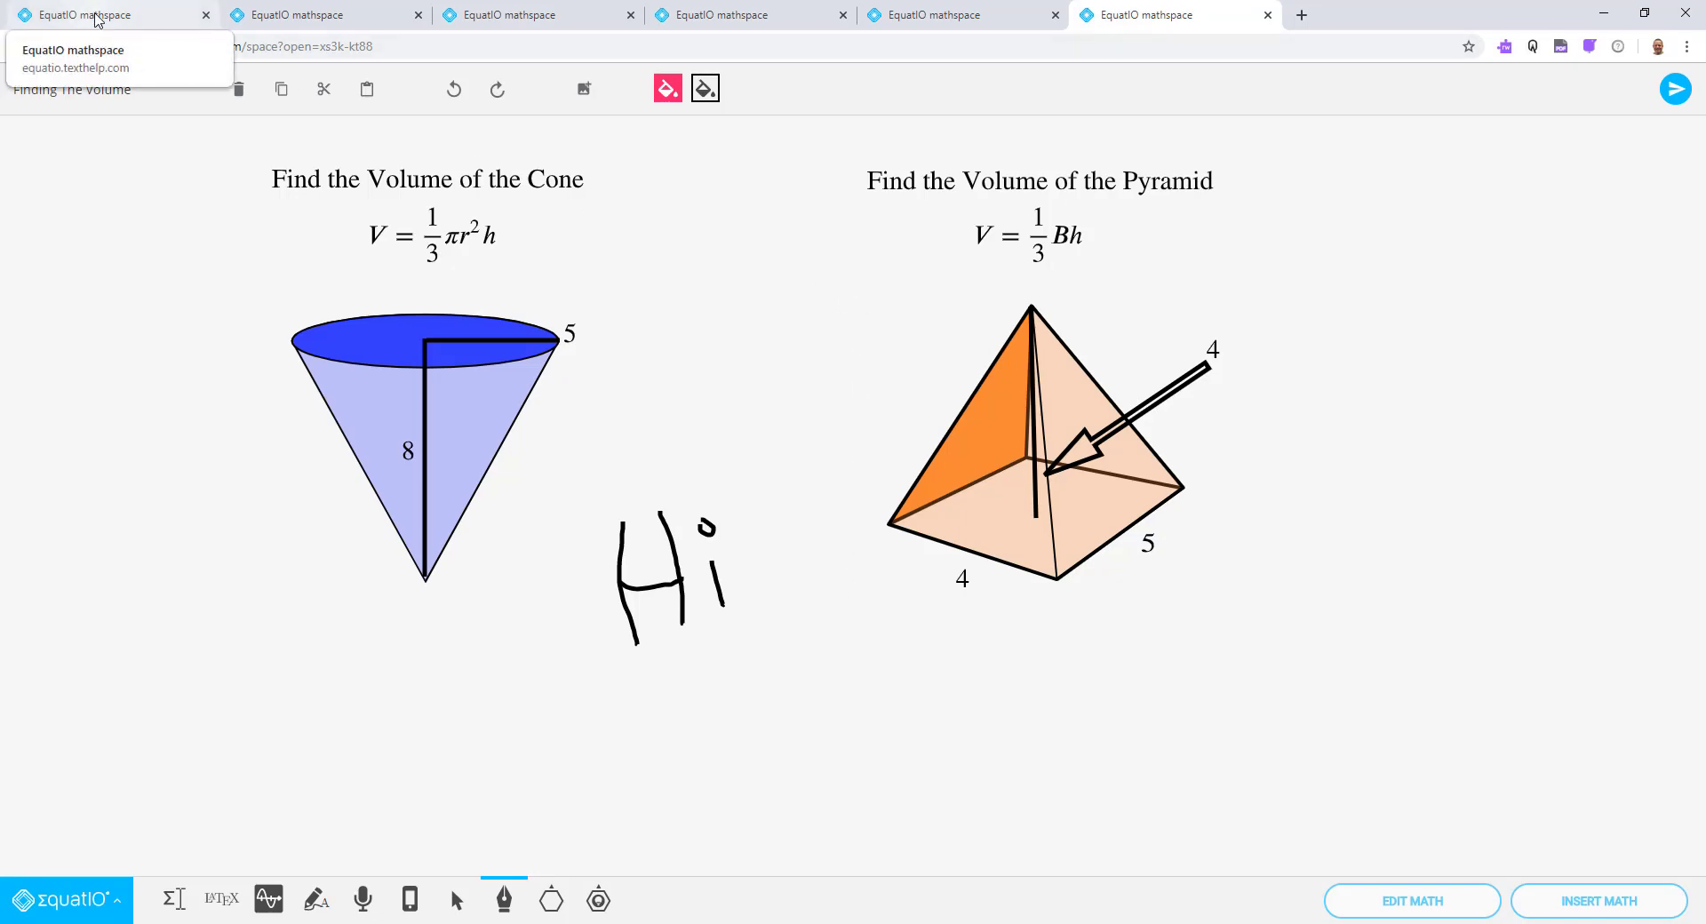
# Step: On the dashboard, open the Finding The Volume assignment's responses from Assignments
pyautogui.click(98, 20)
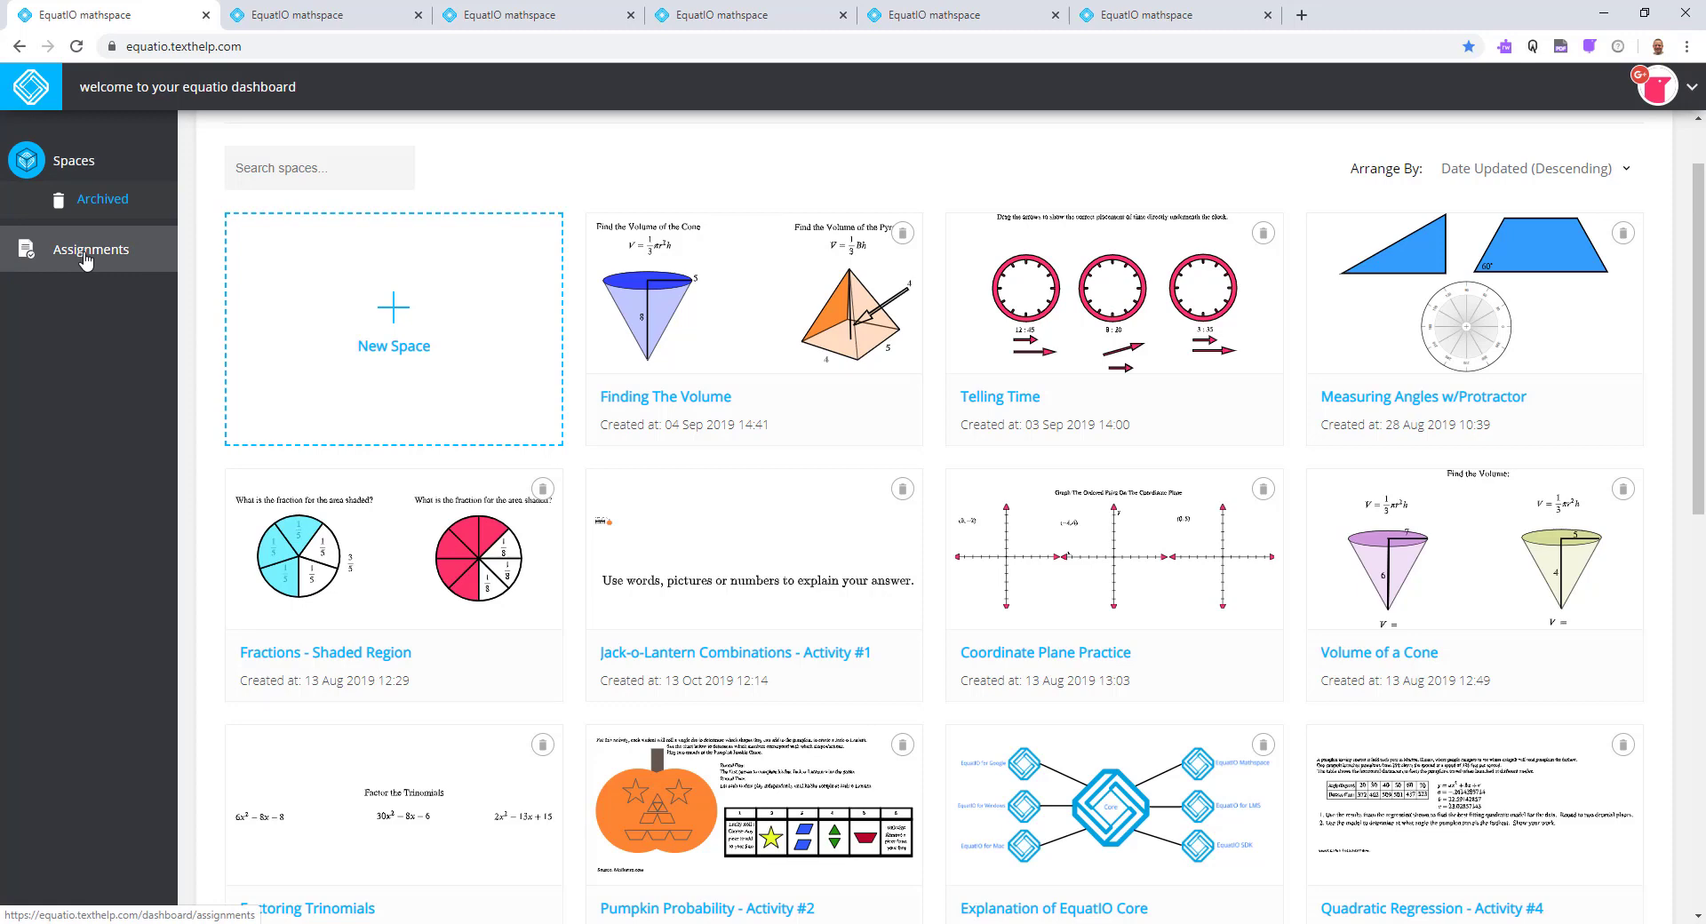
pyautogui.click(86, 252)
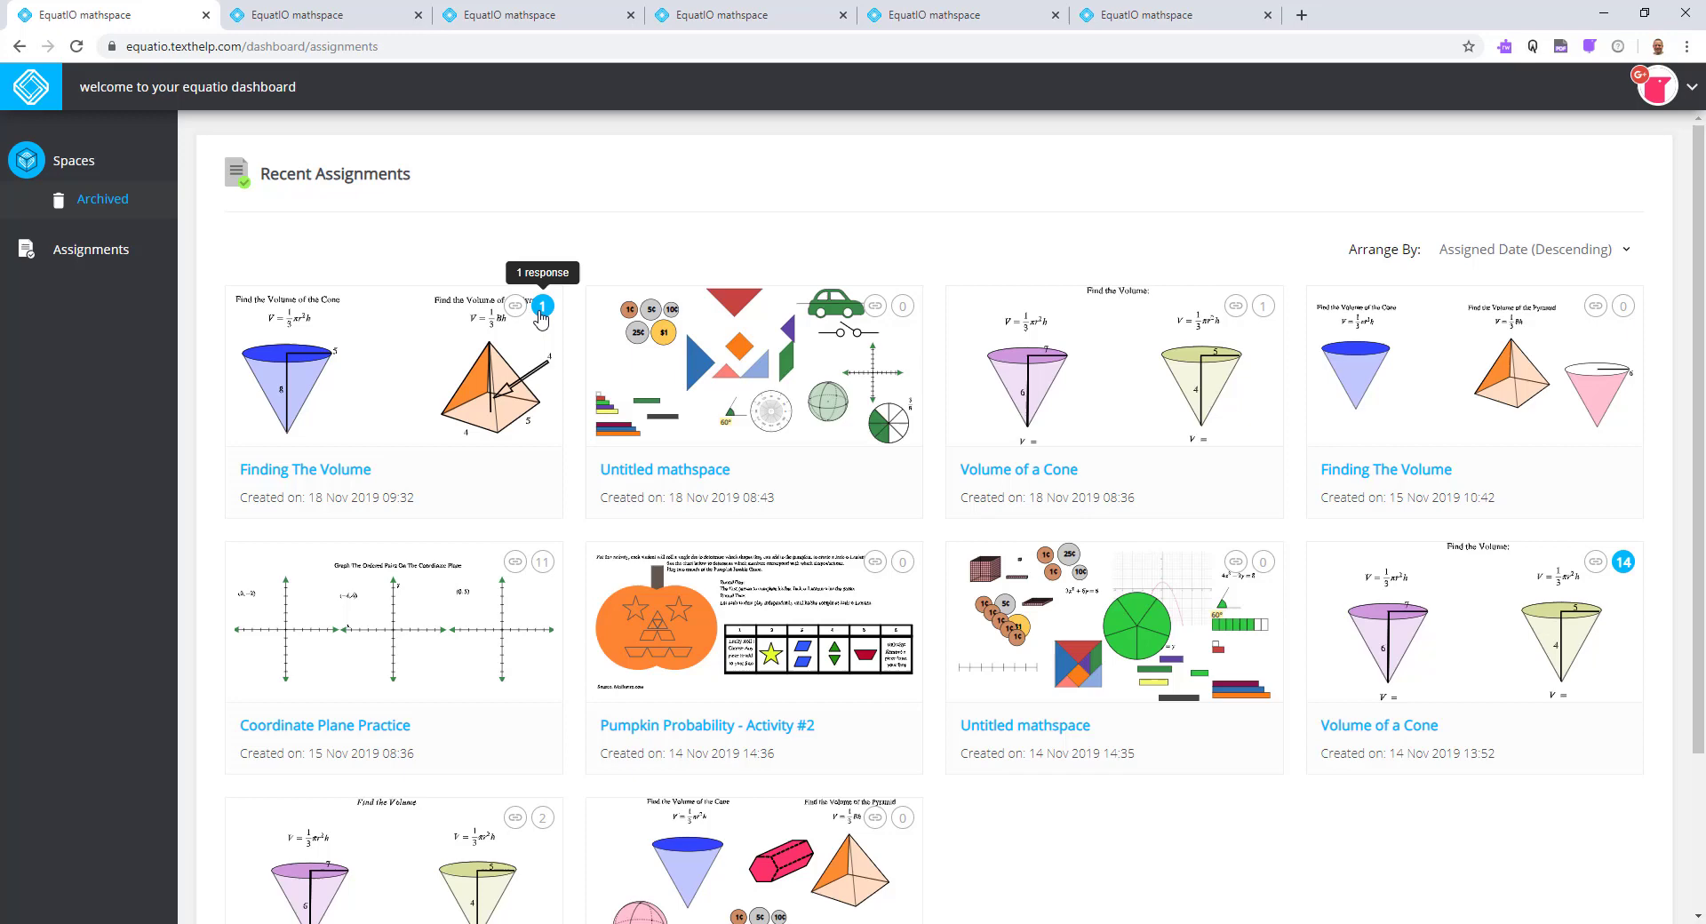
pyautogui.click(399, 356)
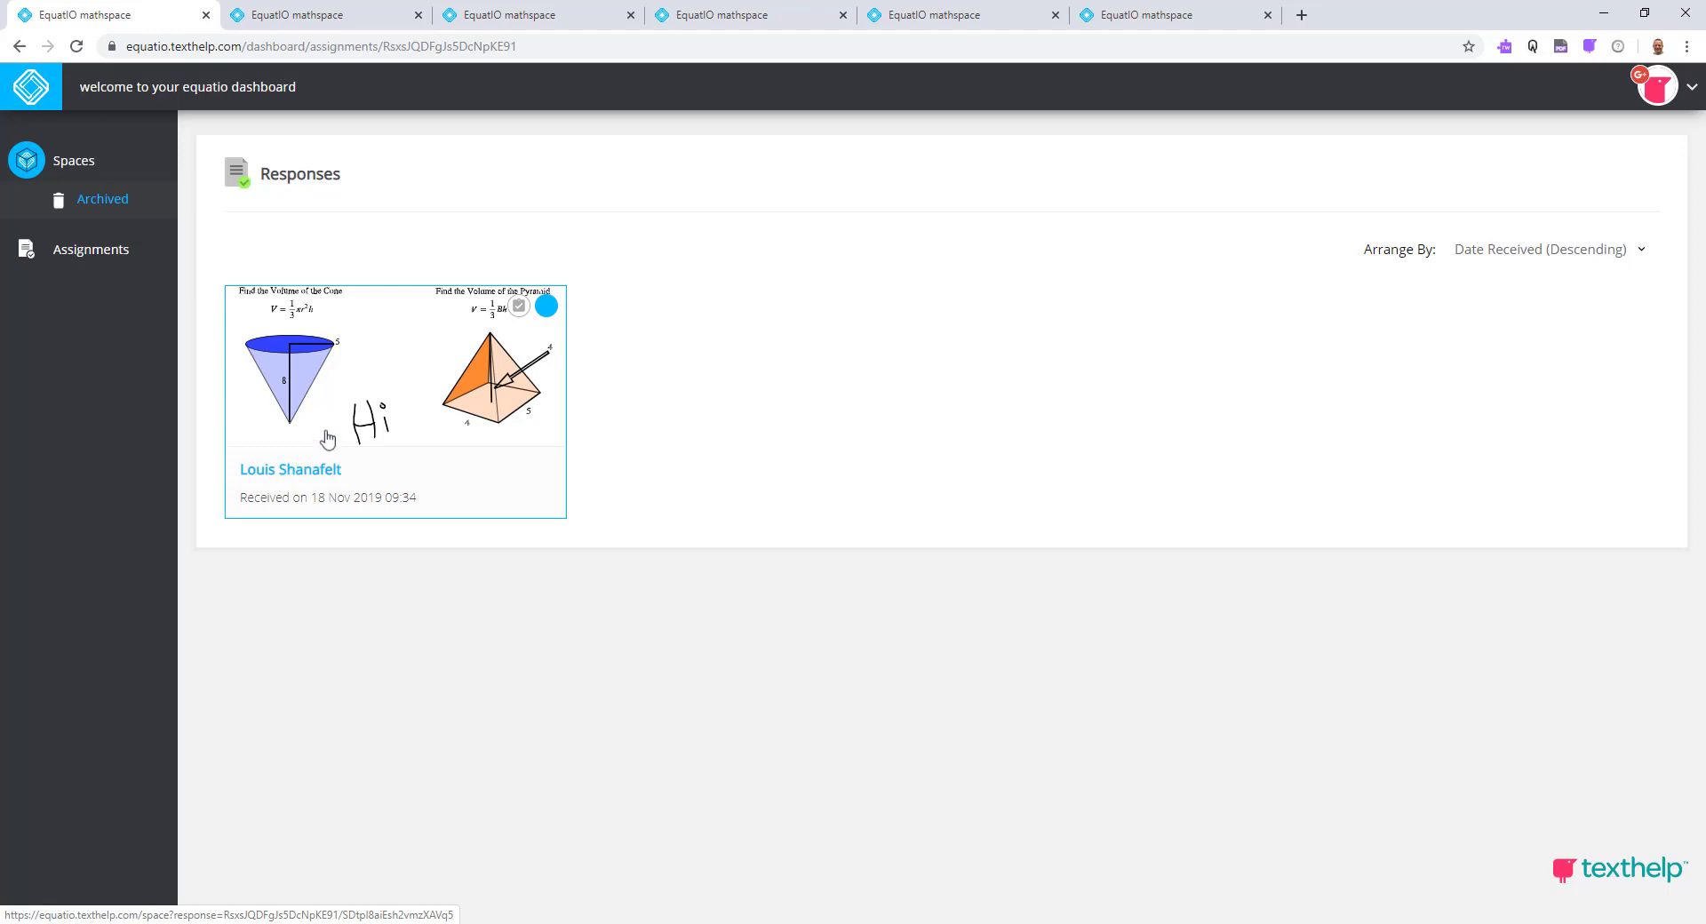
# Step: Add the teacher-signed note 'Please show all of your work.' near the top of the student's response
pyautogui.click(400, 370)
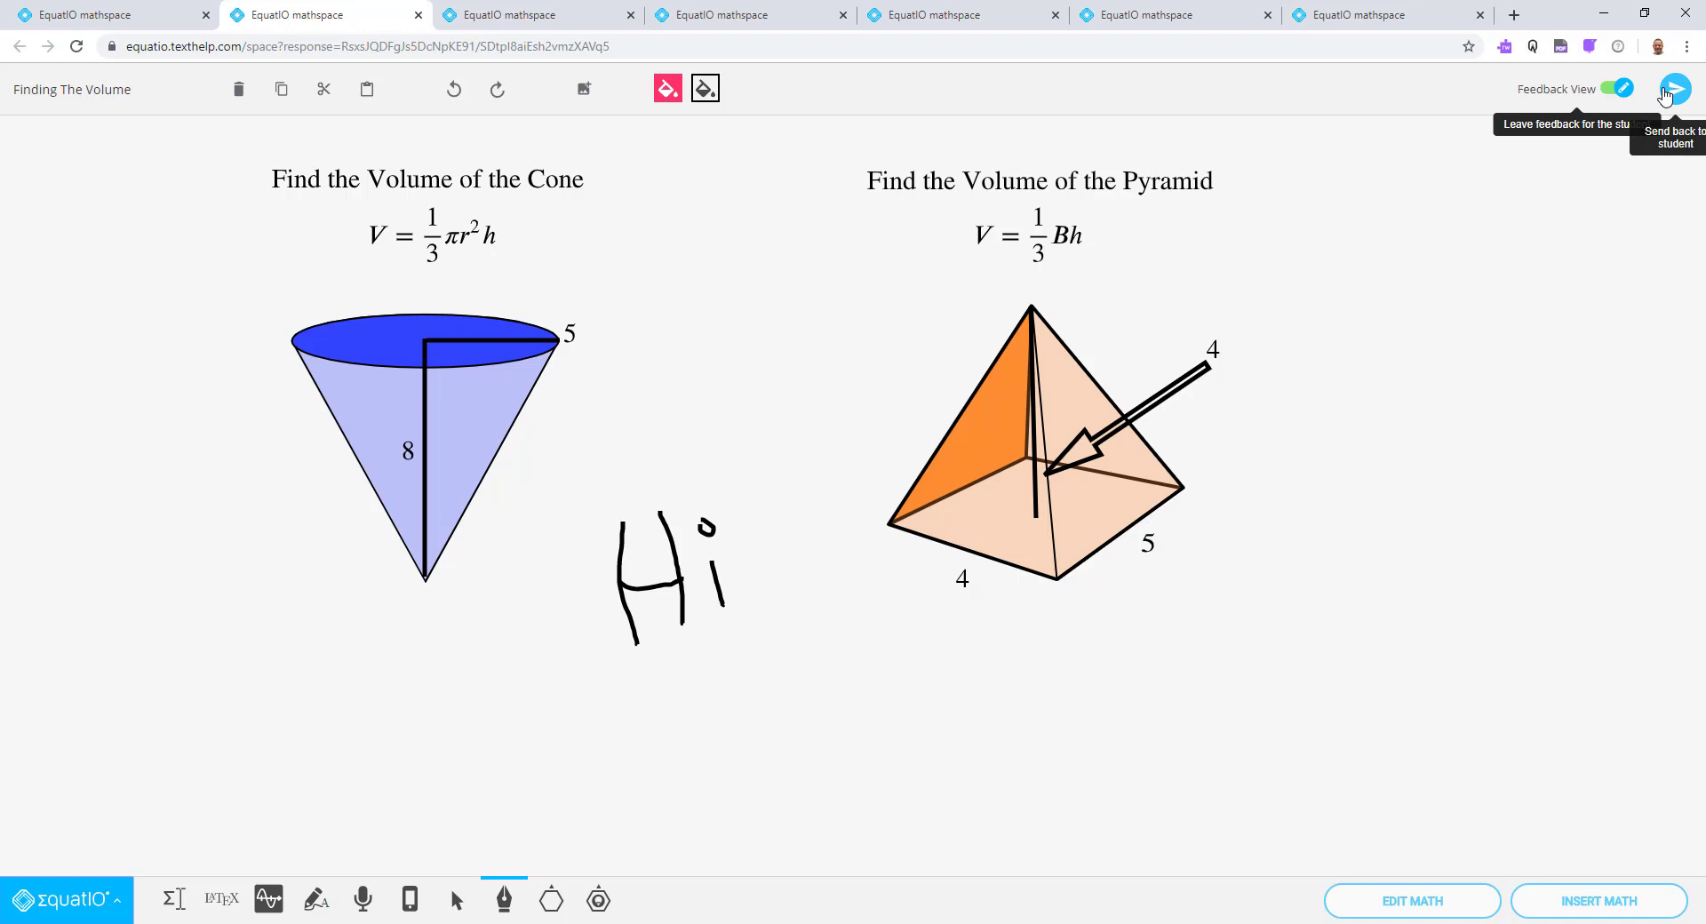
pyautogui.click(174, 899)
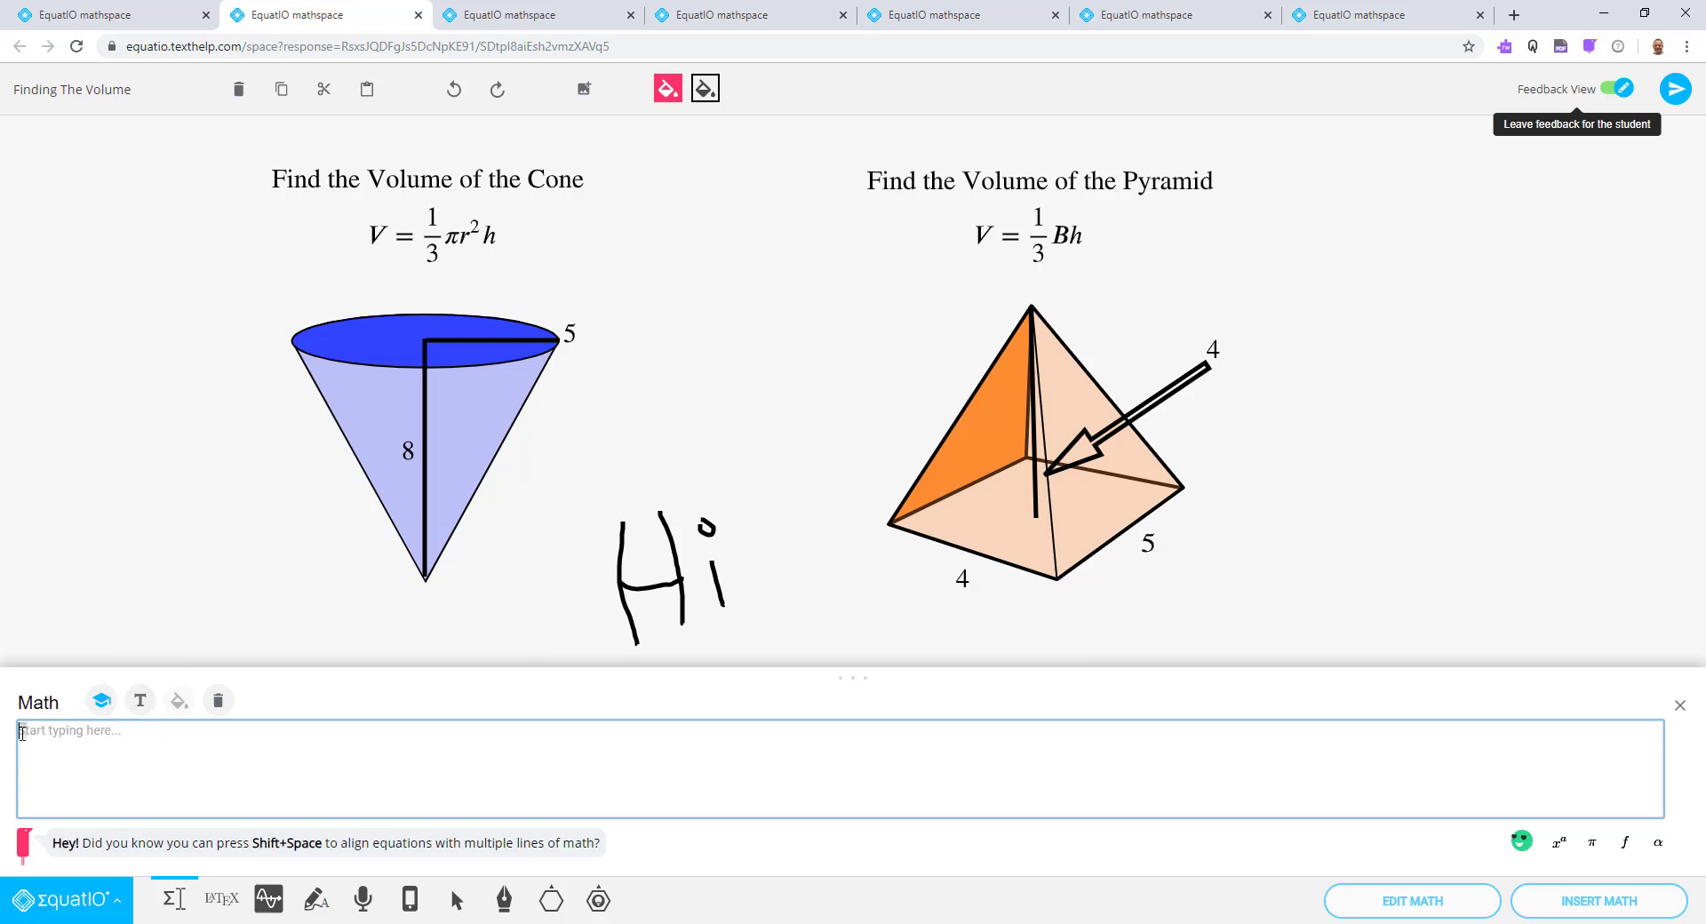
pyautogui.write('Please show a')
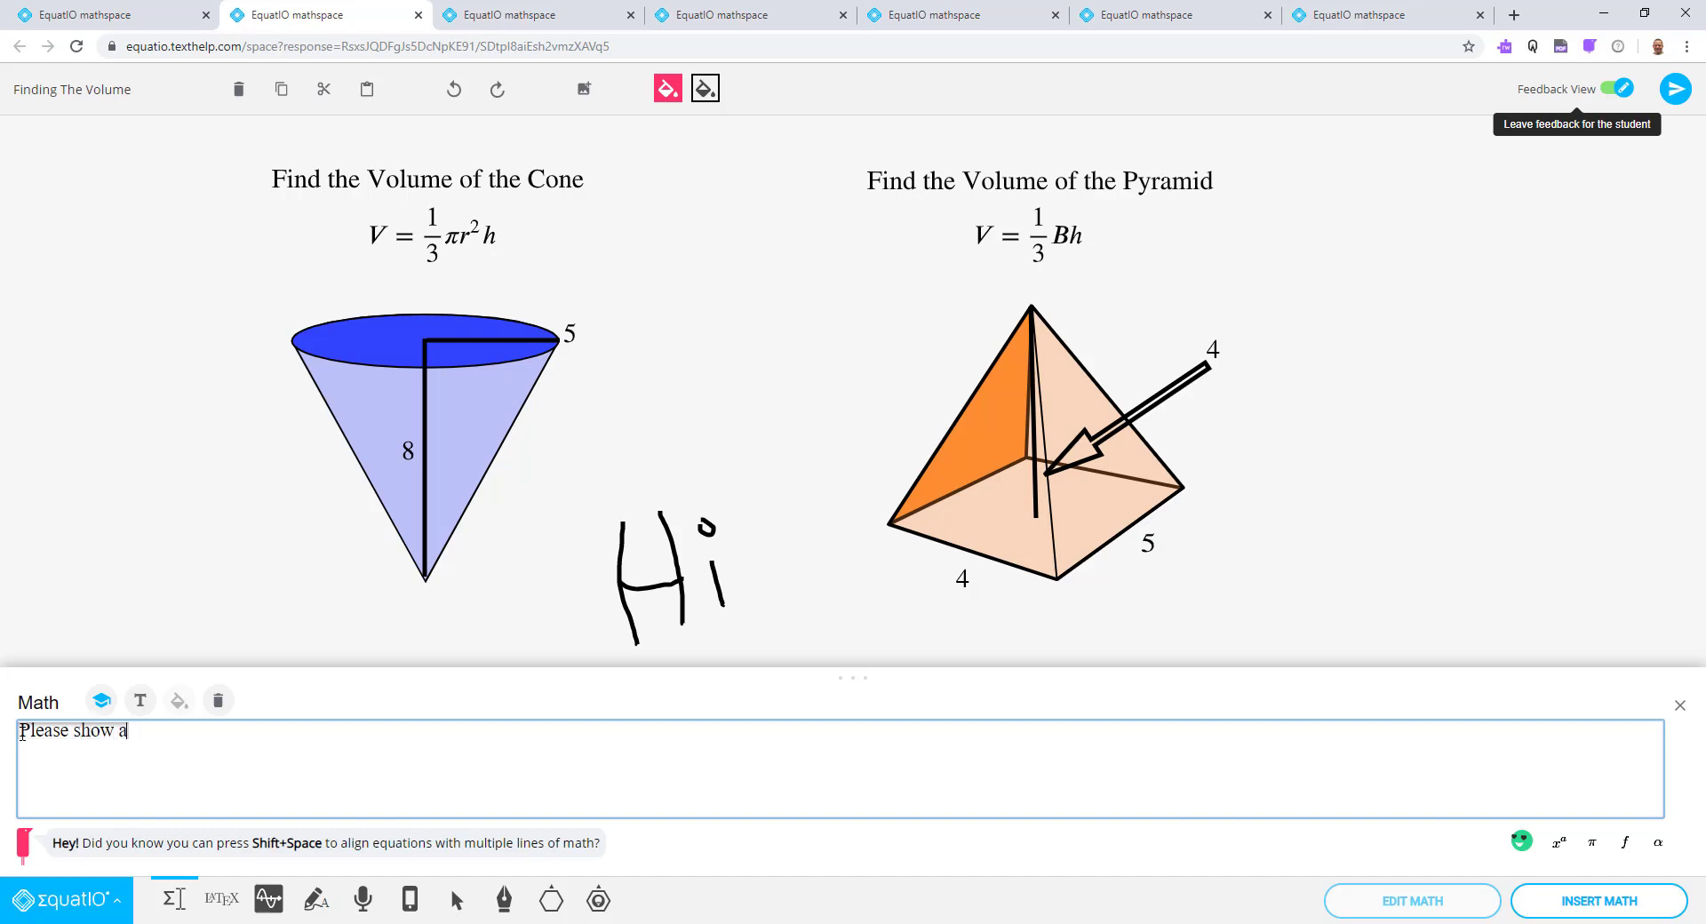
pyautogui.write('ll of your work.')
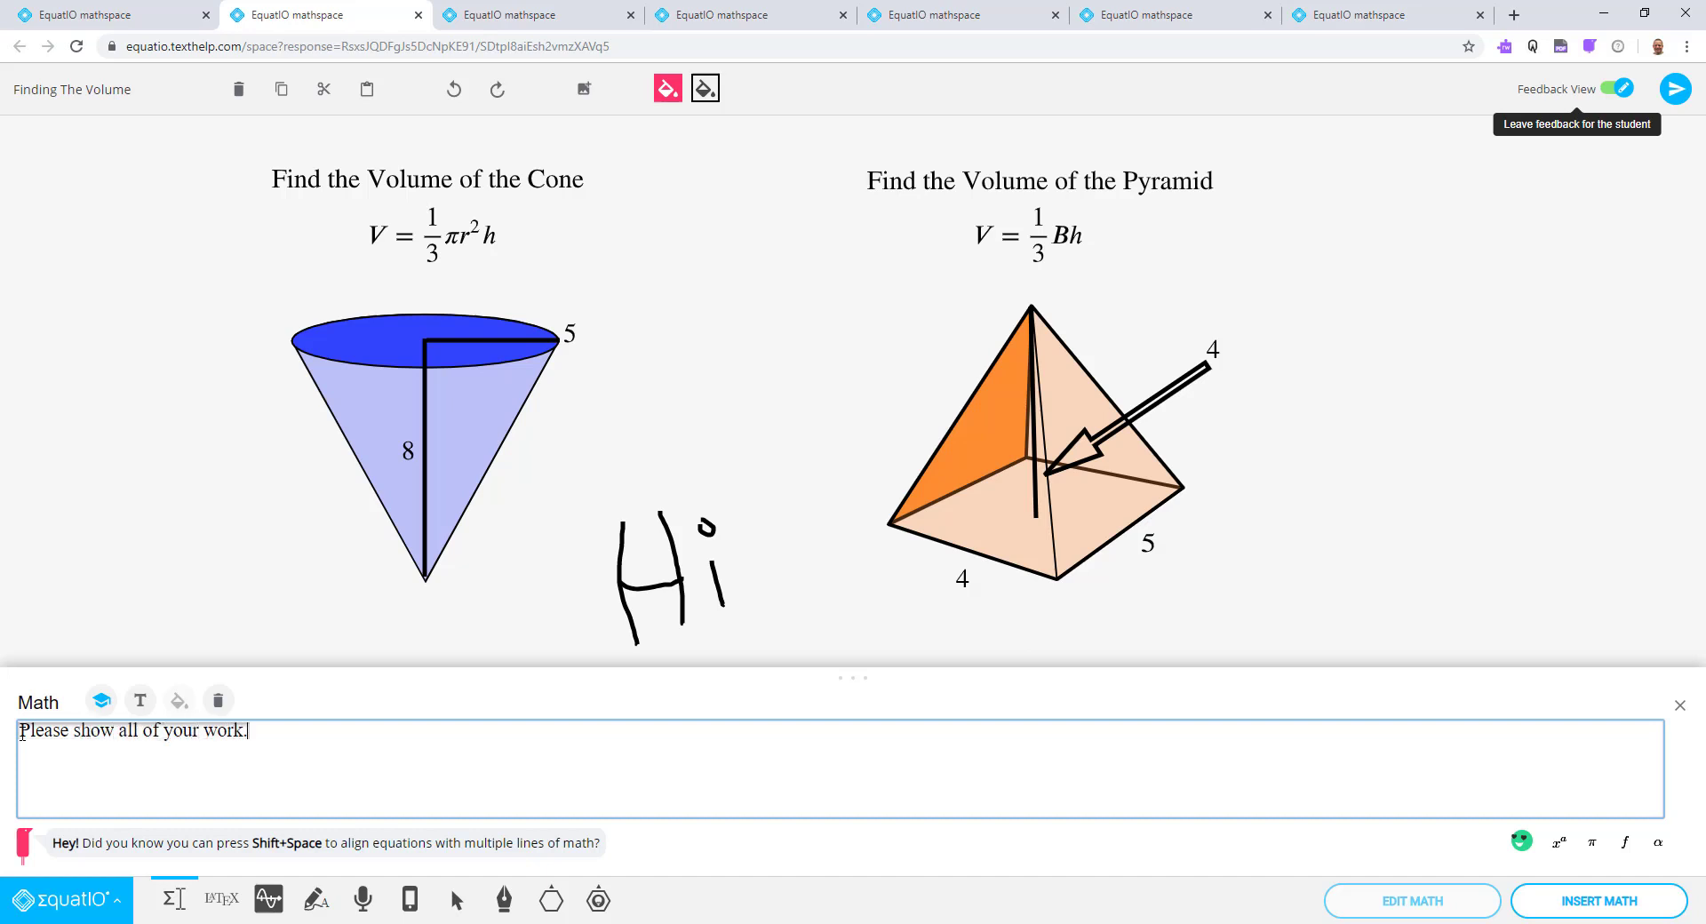
pyautogui.write('  Mr. Shanafelt')
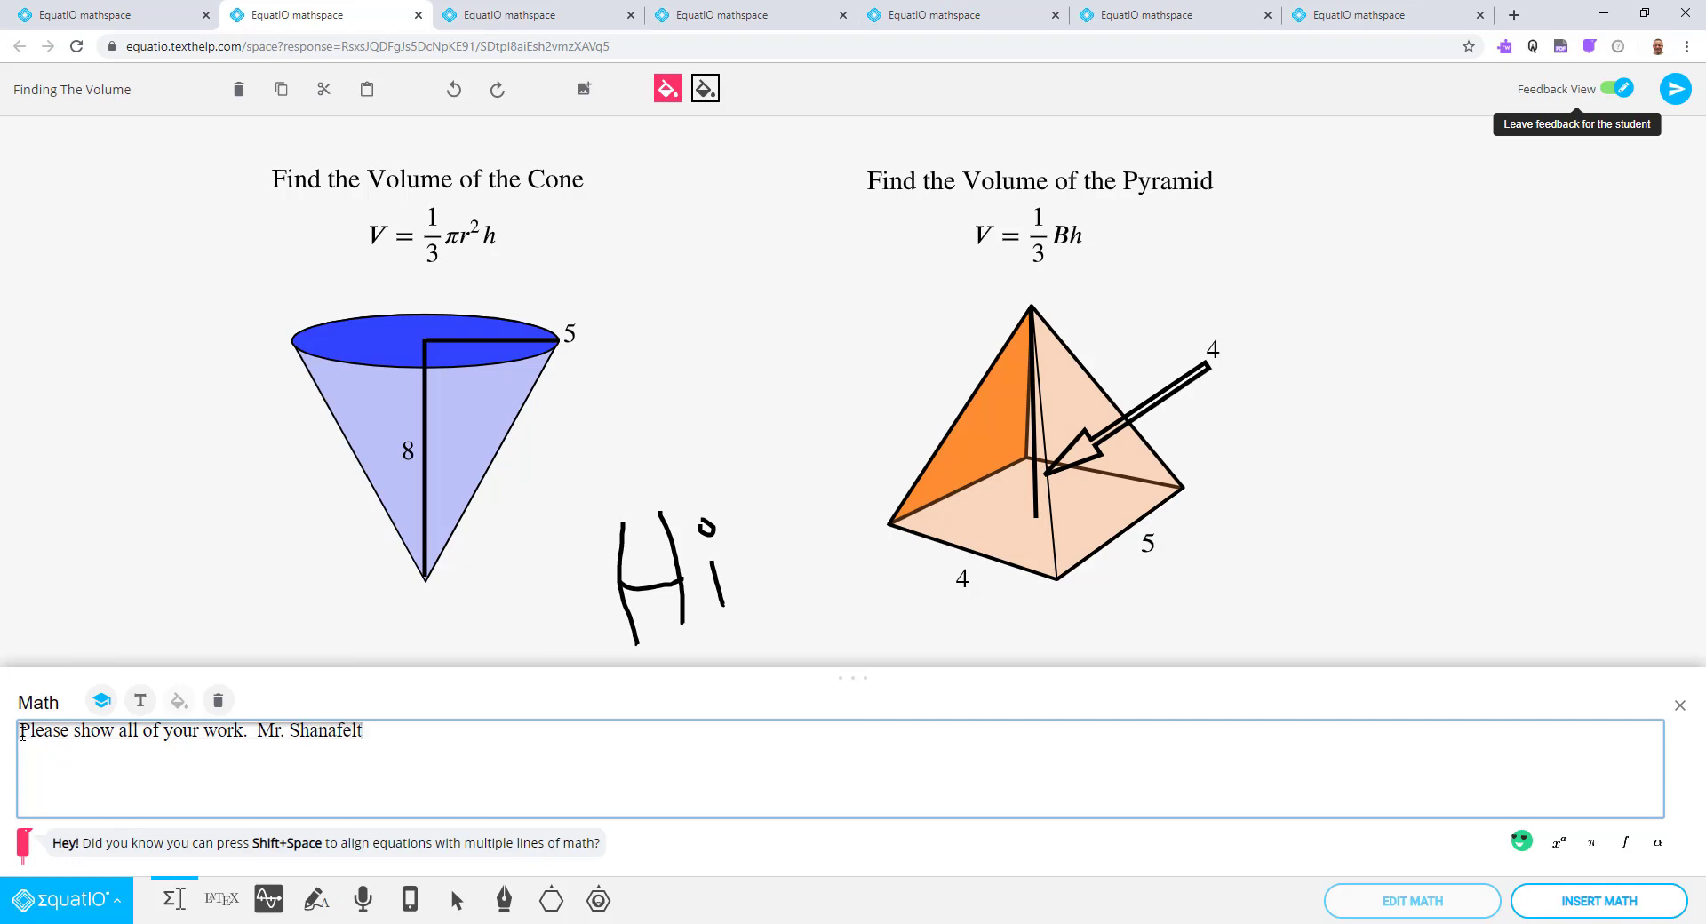
pyautogui.click(1570, 904)
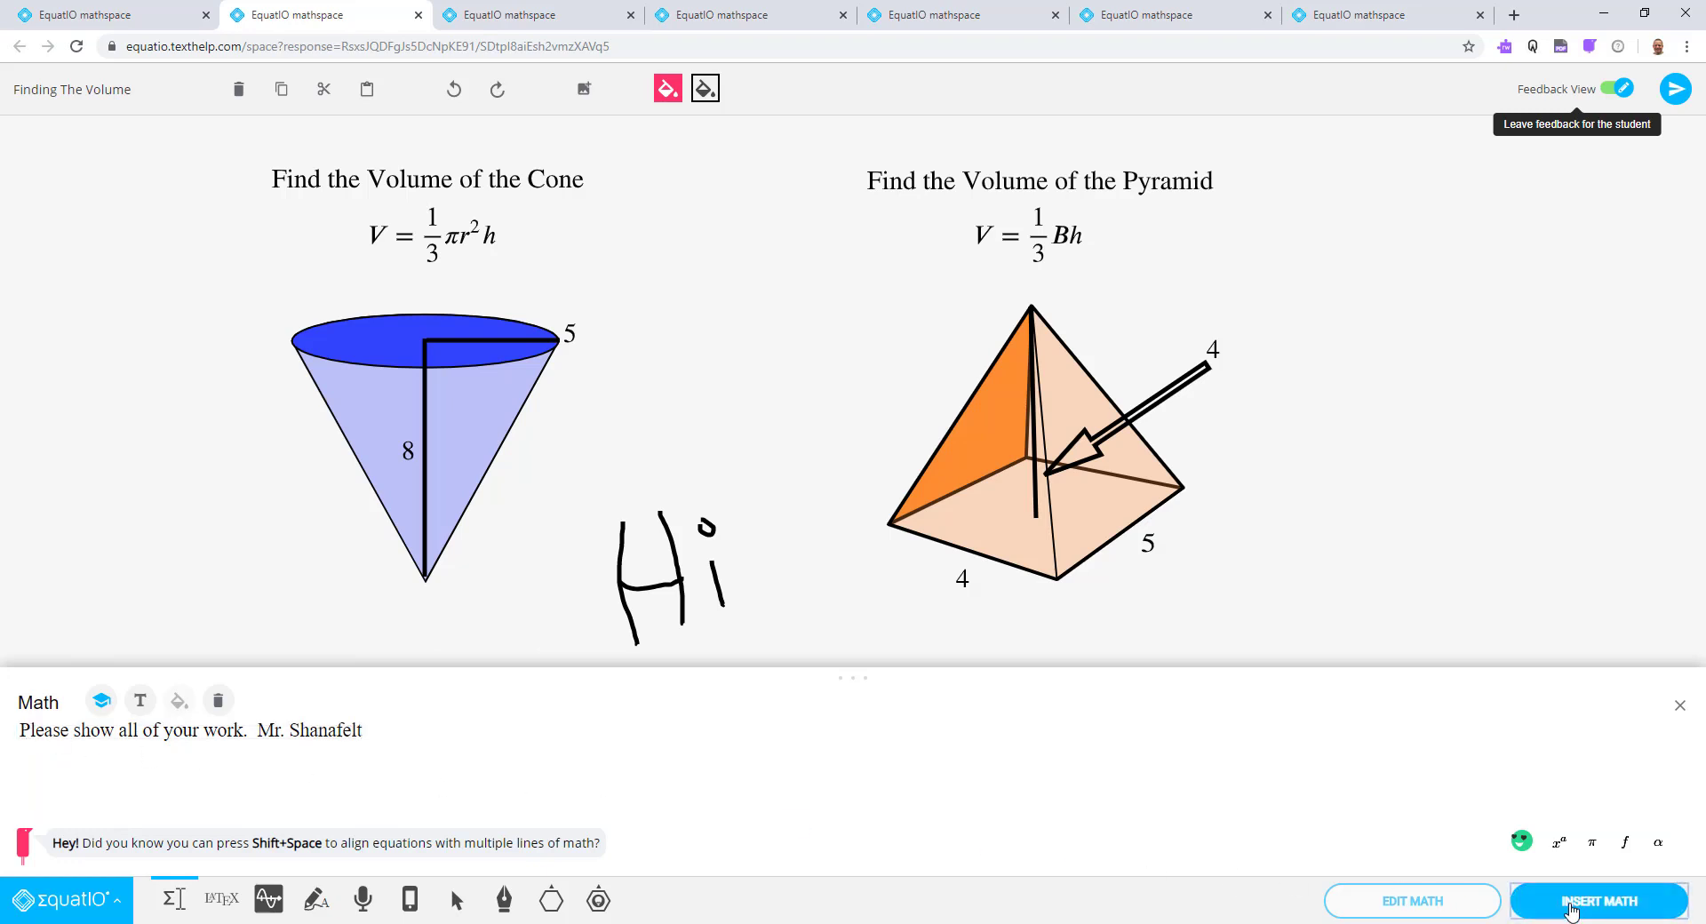
pyautogui.moveTo(263, 172); pyautogui.dragTo(1129, 142)
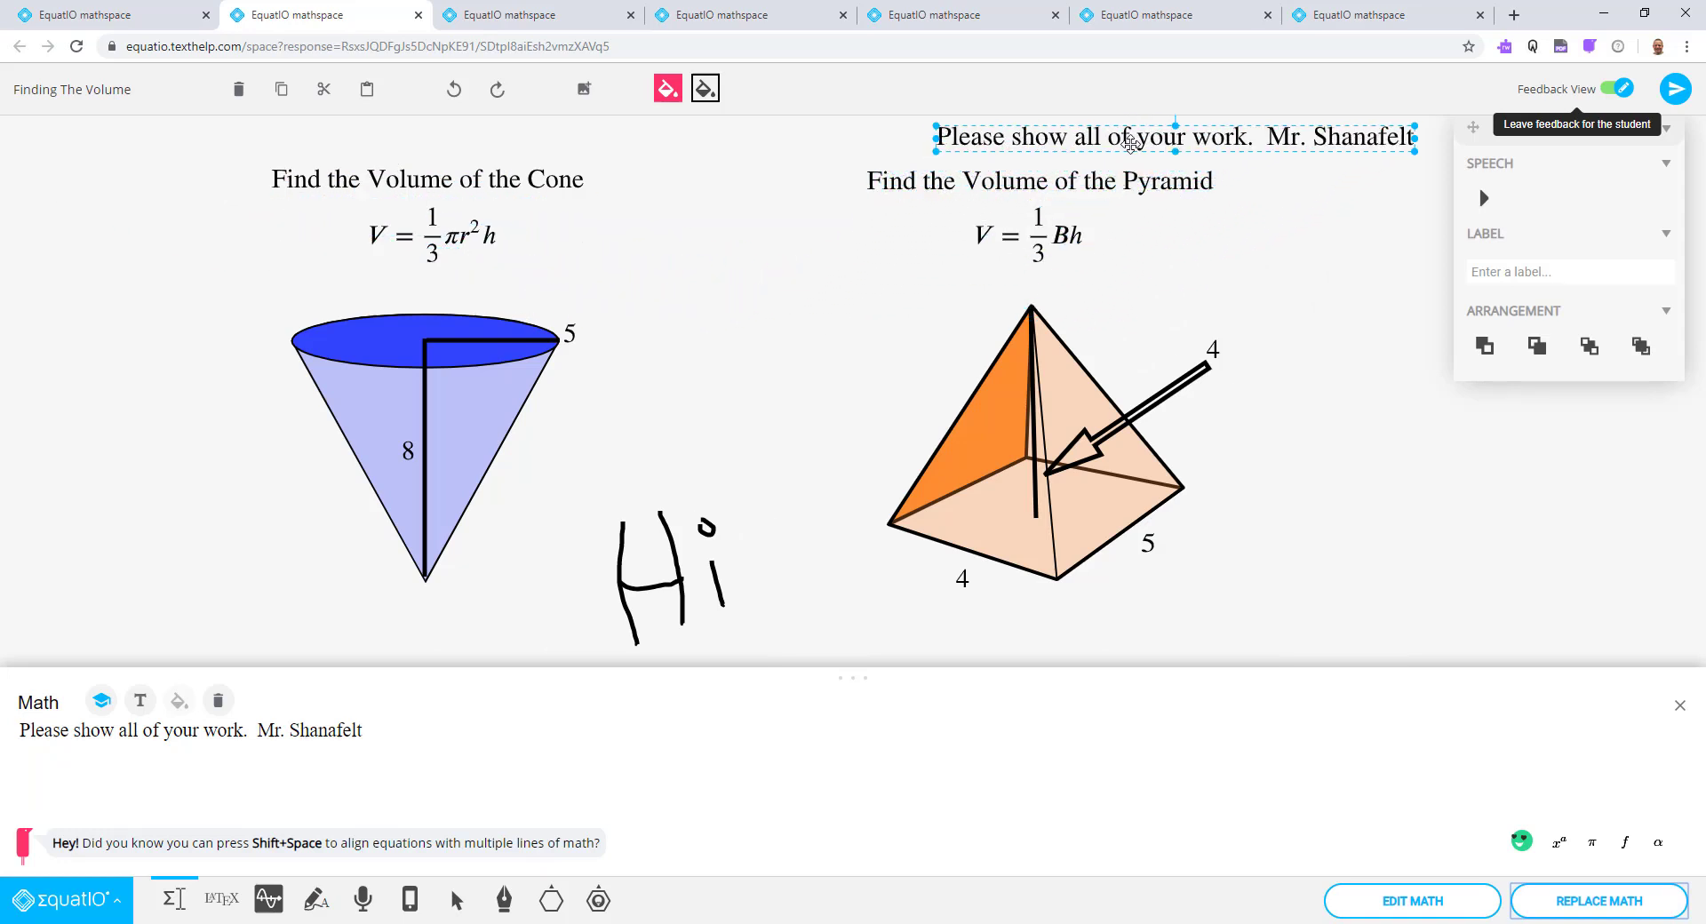
pyautogui.click(1353, 410)
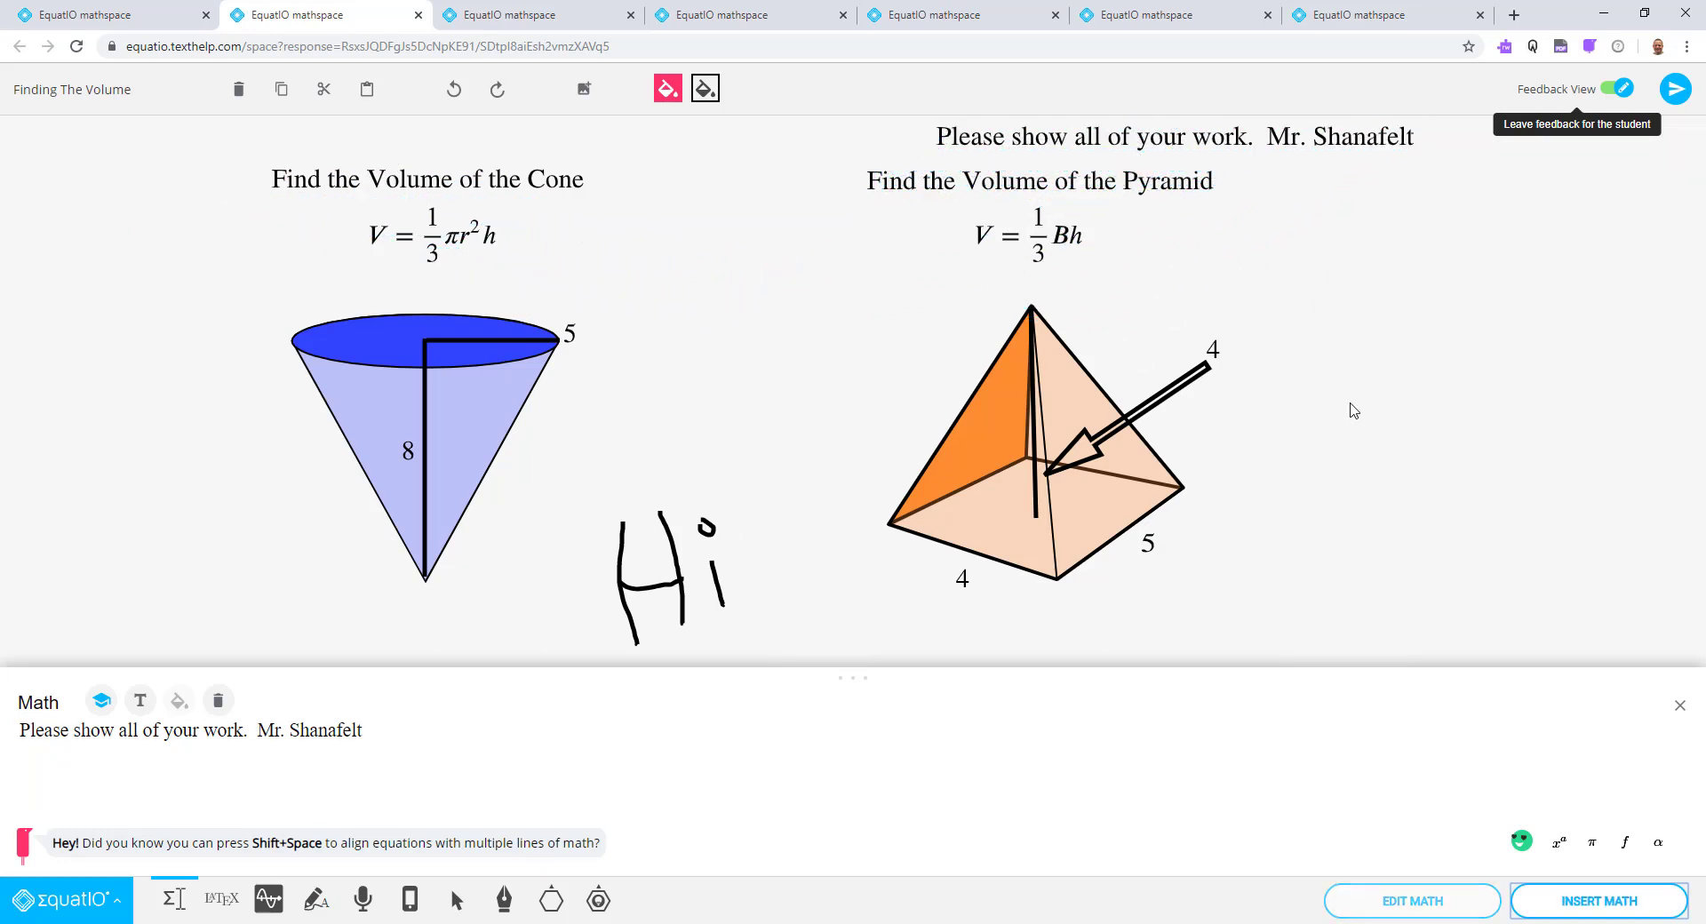
# Step: Send the annotated response back to the student and close the Woohoo confirmation
pyautogui.click(1674, 89)
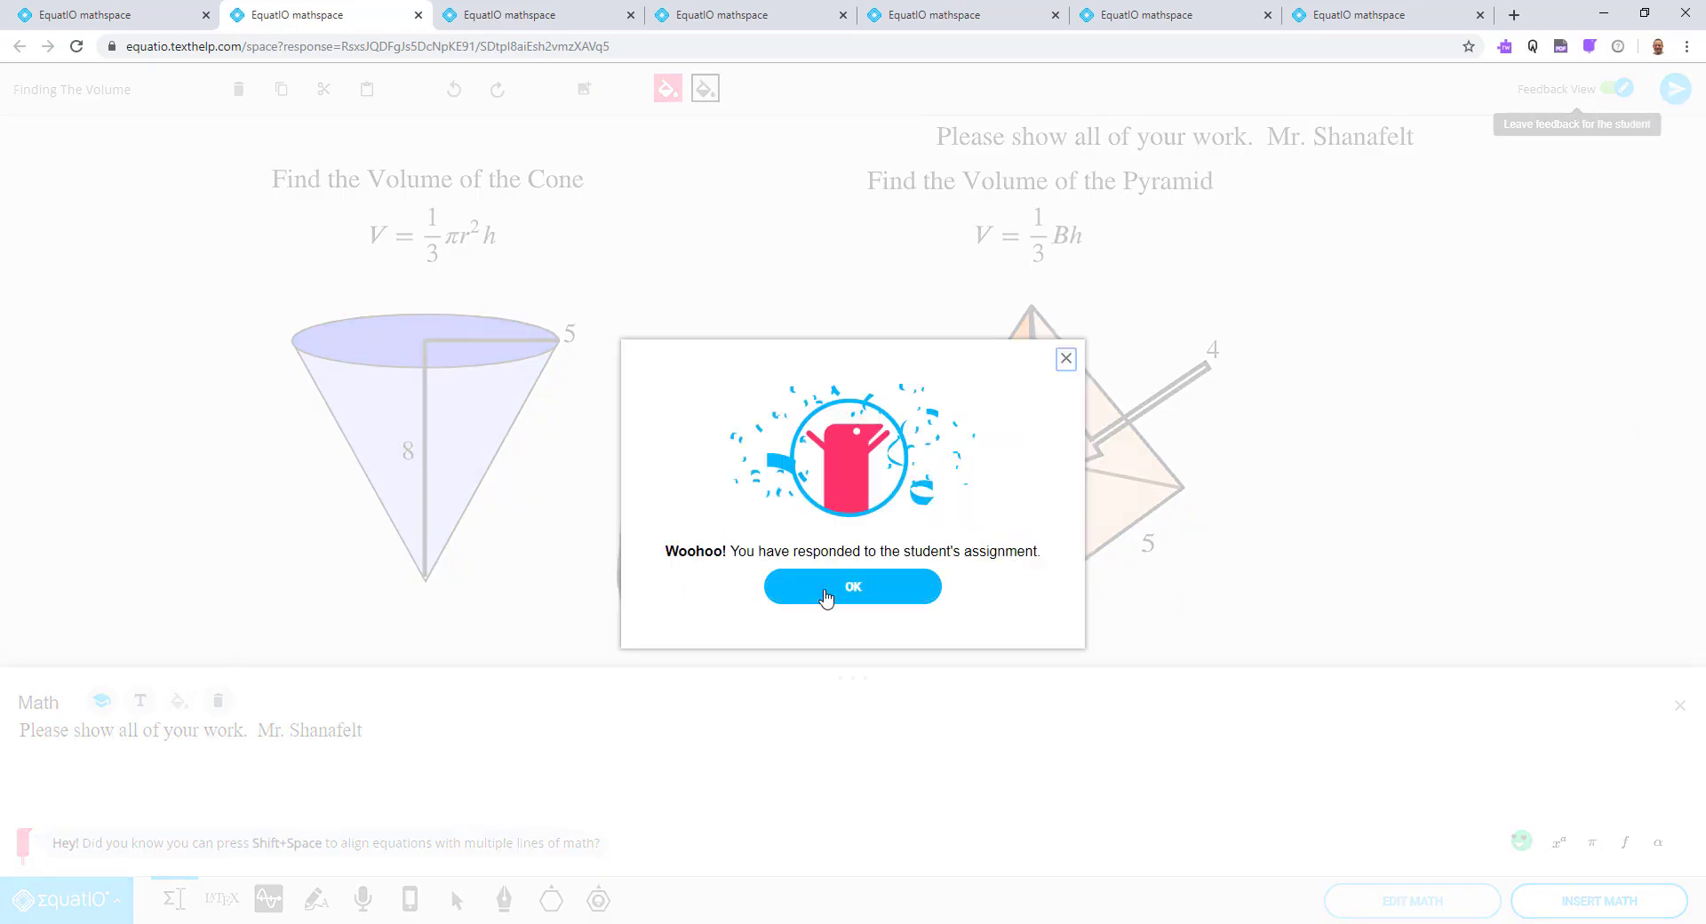
pyautogui.click(825, 597)
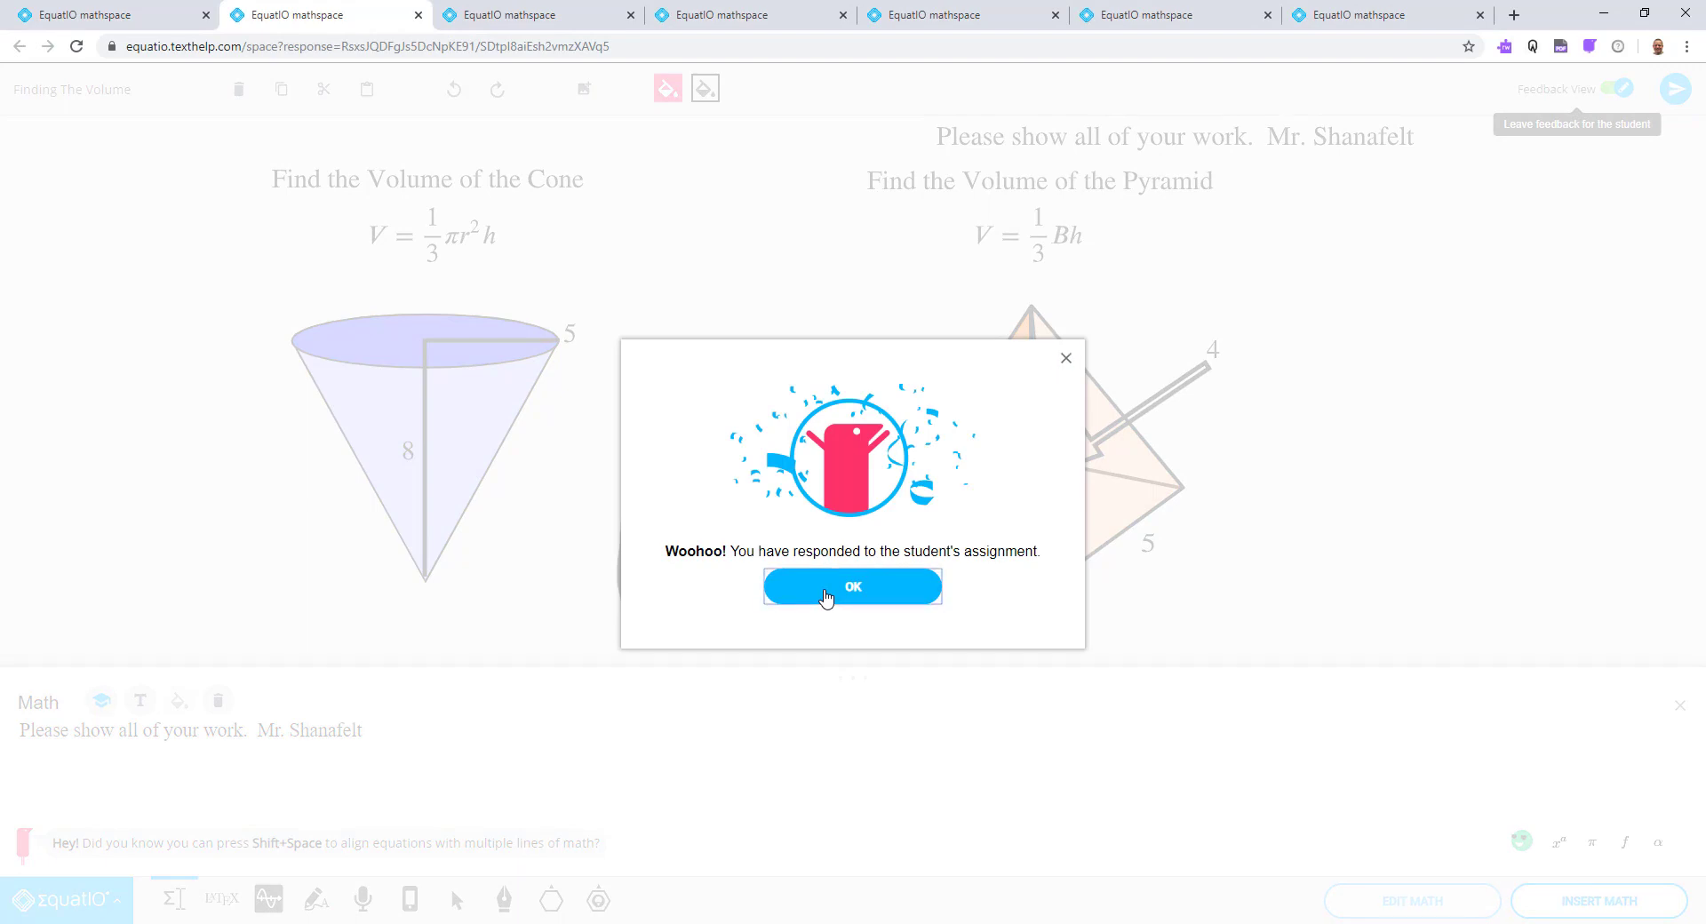
pyautogui.click(826, 595)
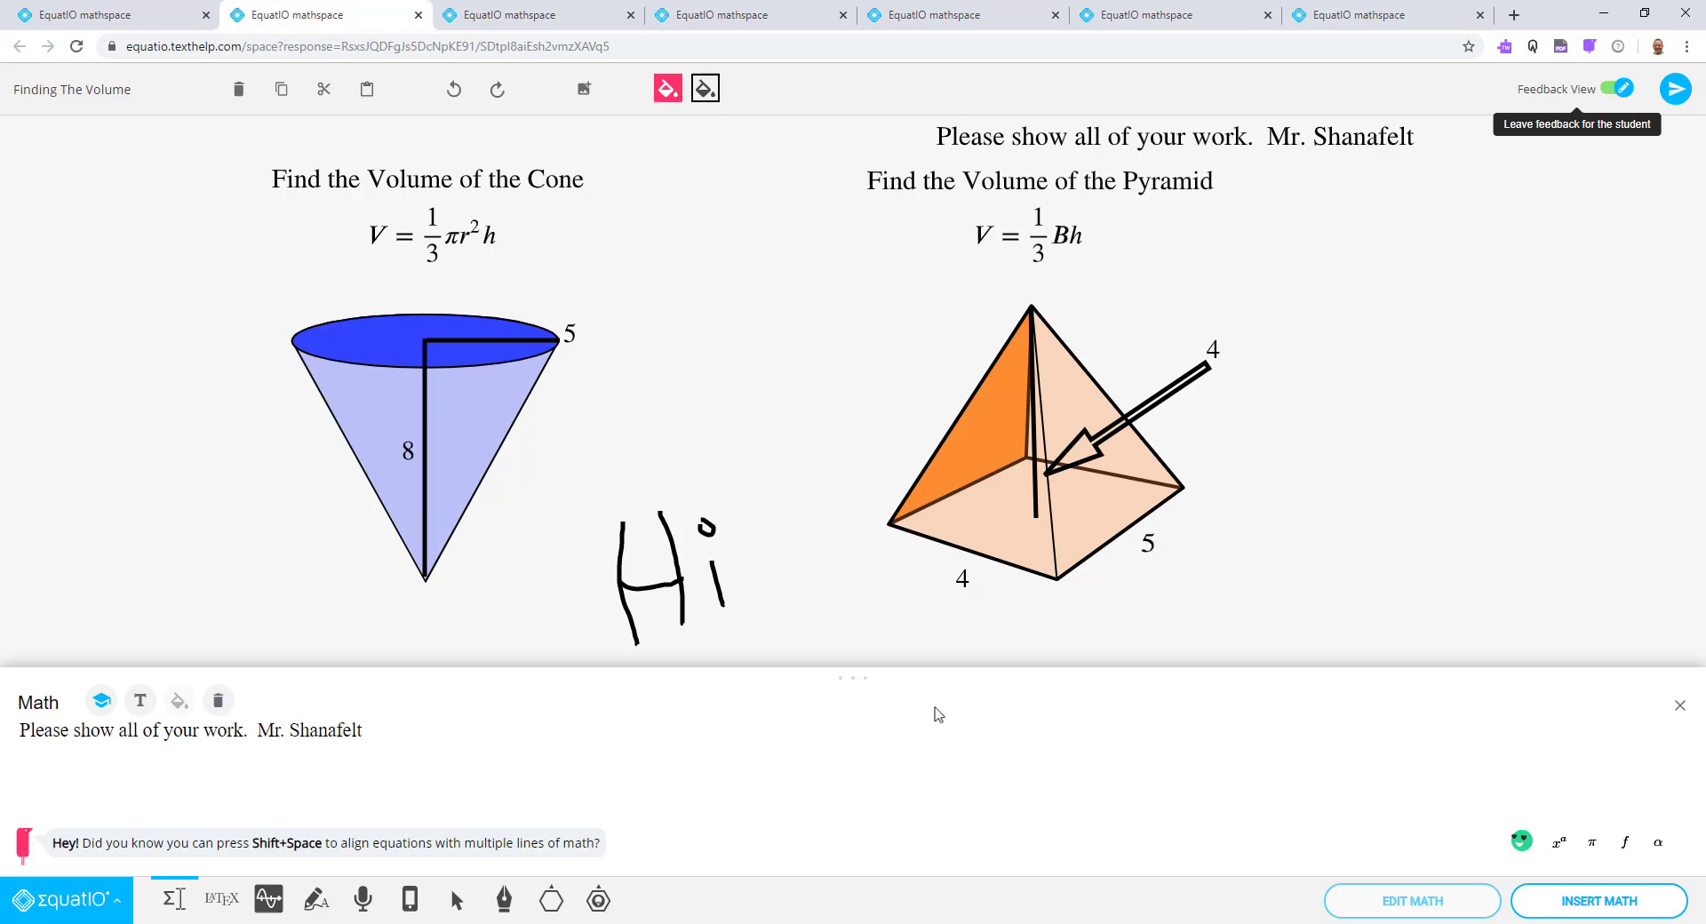
# Step: Back on the dashboard, create a new blank space from the Spaces list
pyautogui.click(95, 26)
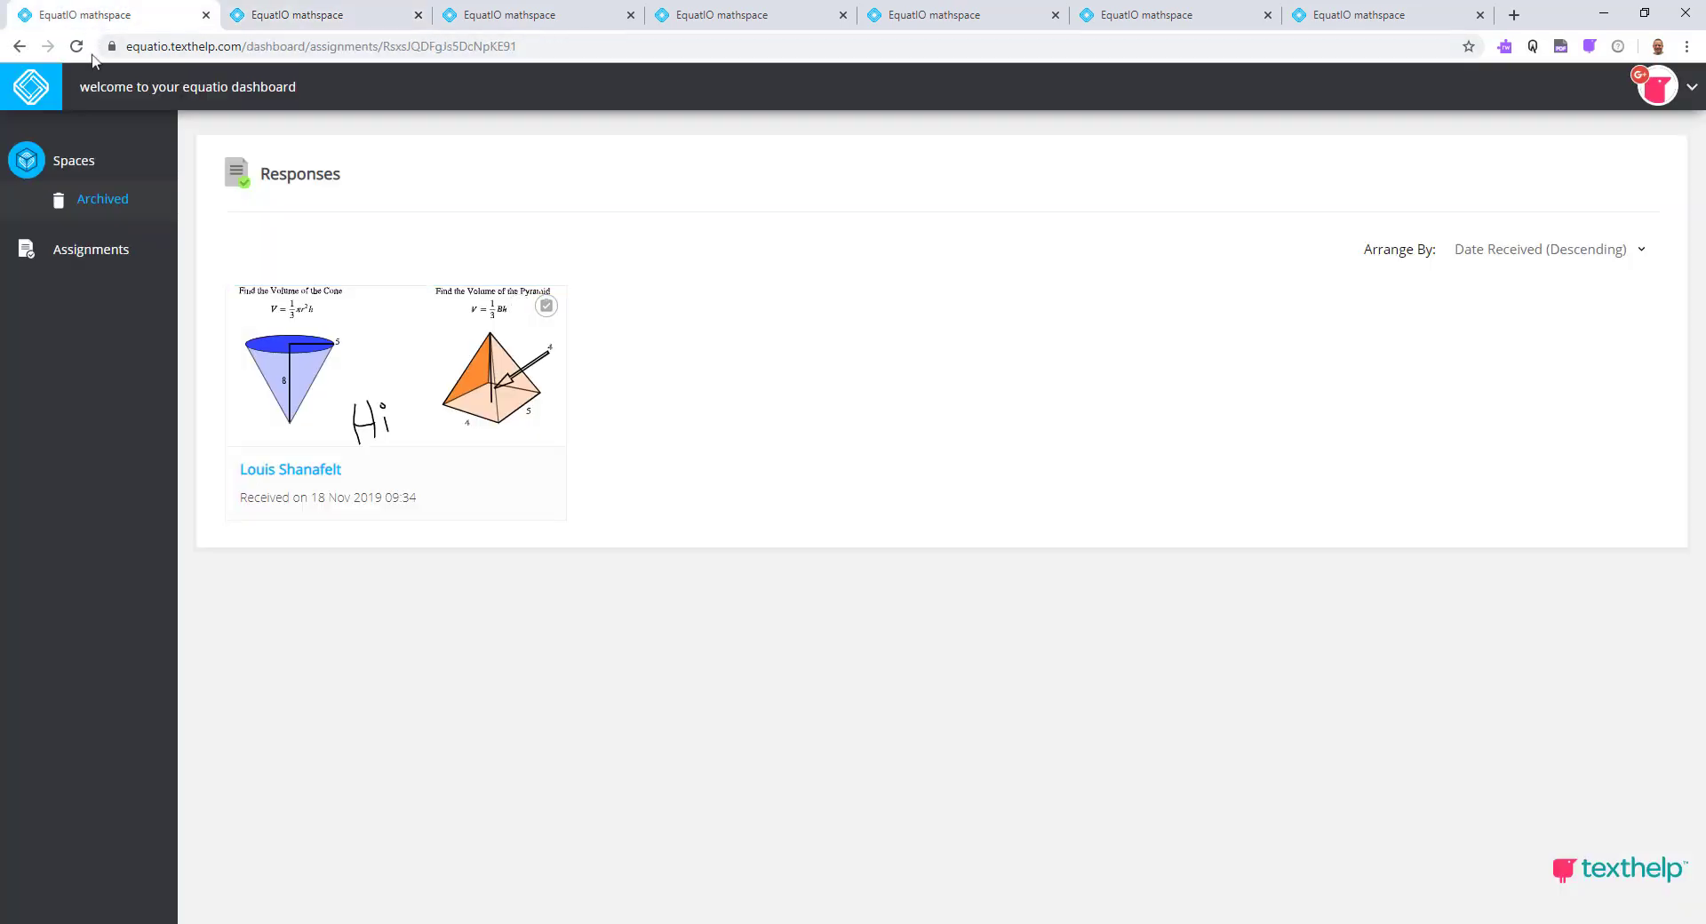
pyautogui.click(96, 164)
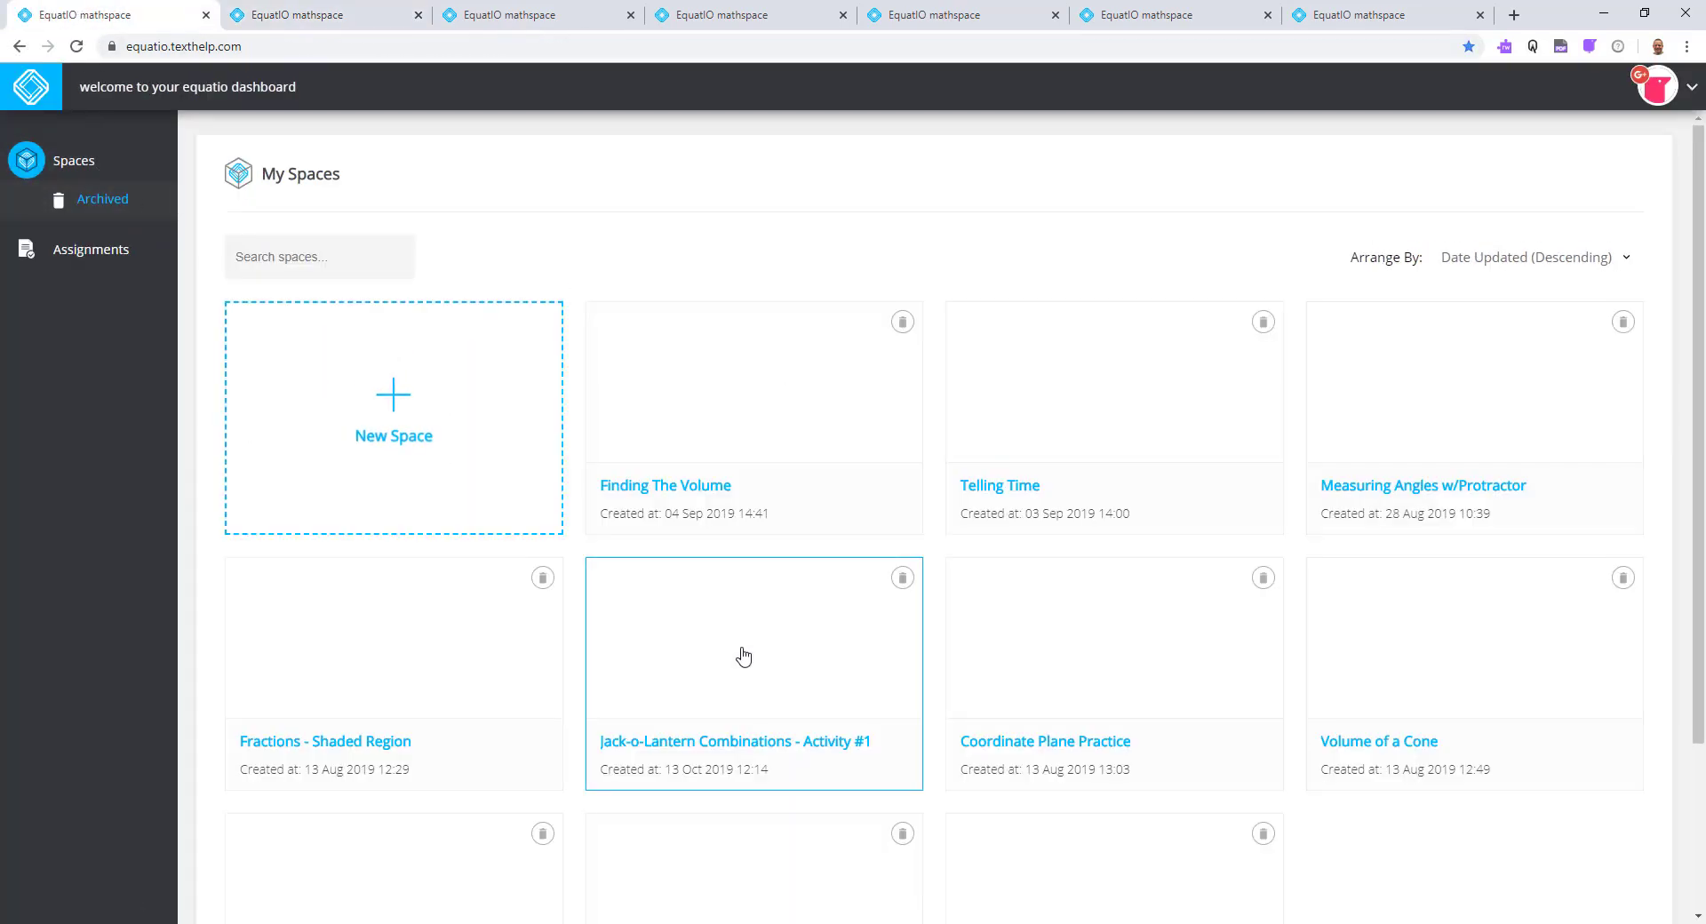
pyautogui.click(390, 408)
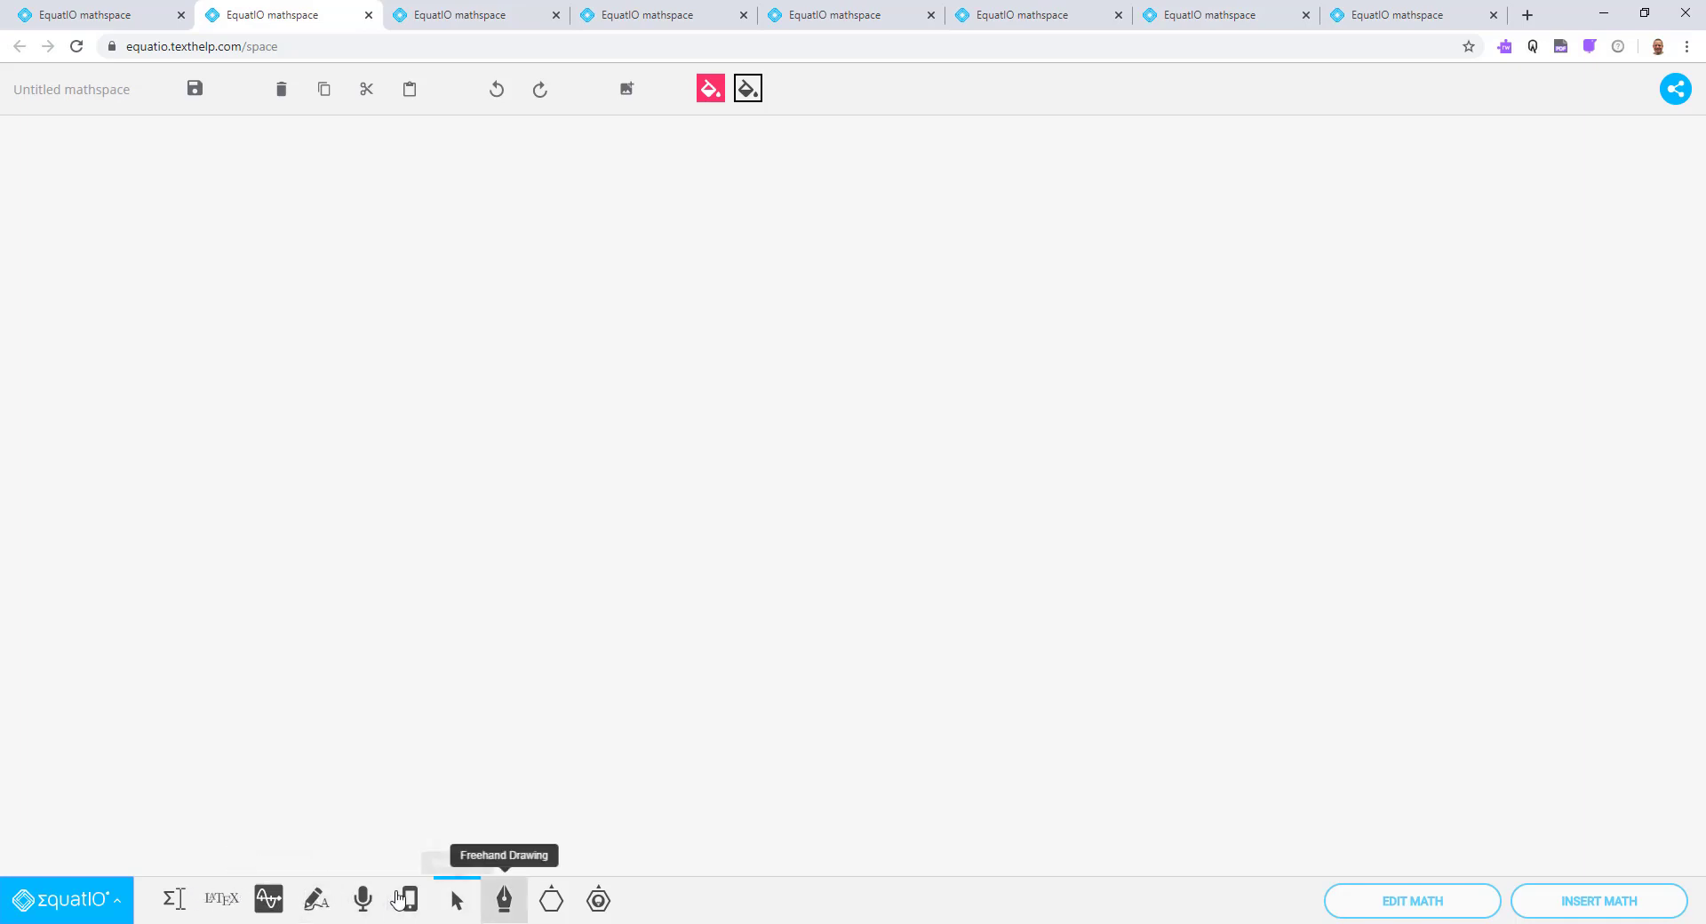
# Step: Draw a large pink circle near the top left of the canvas
pyautogui.click(553, 902)
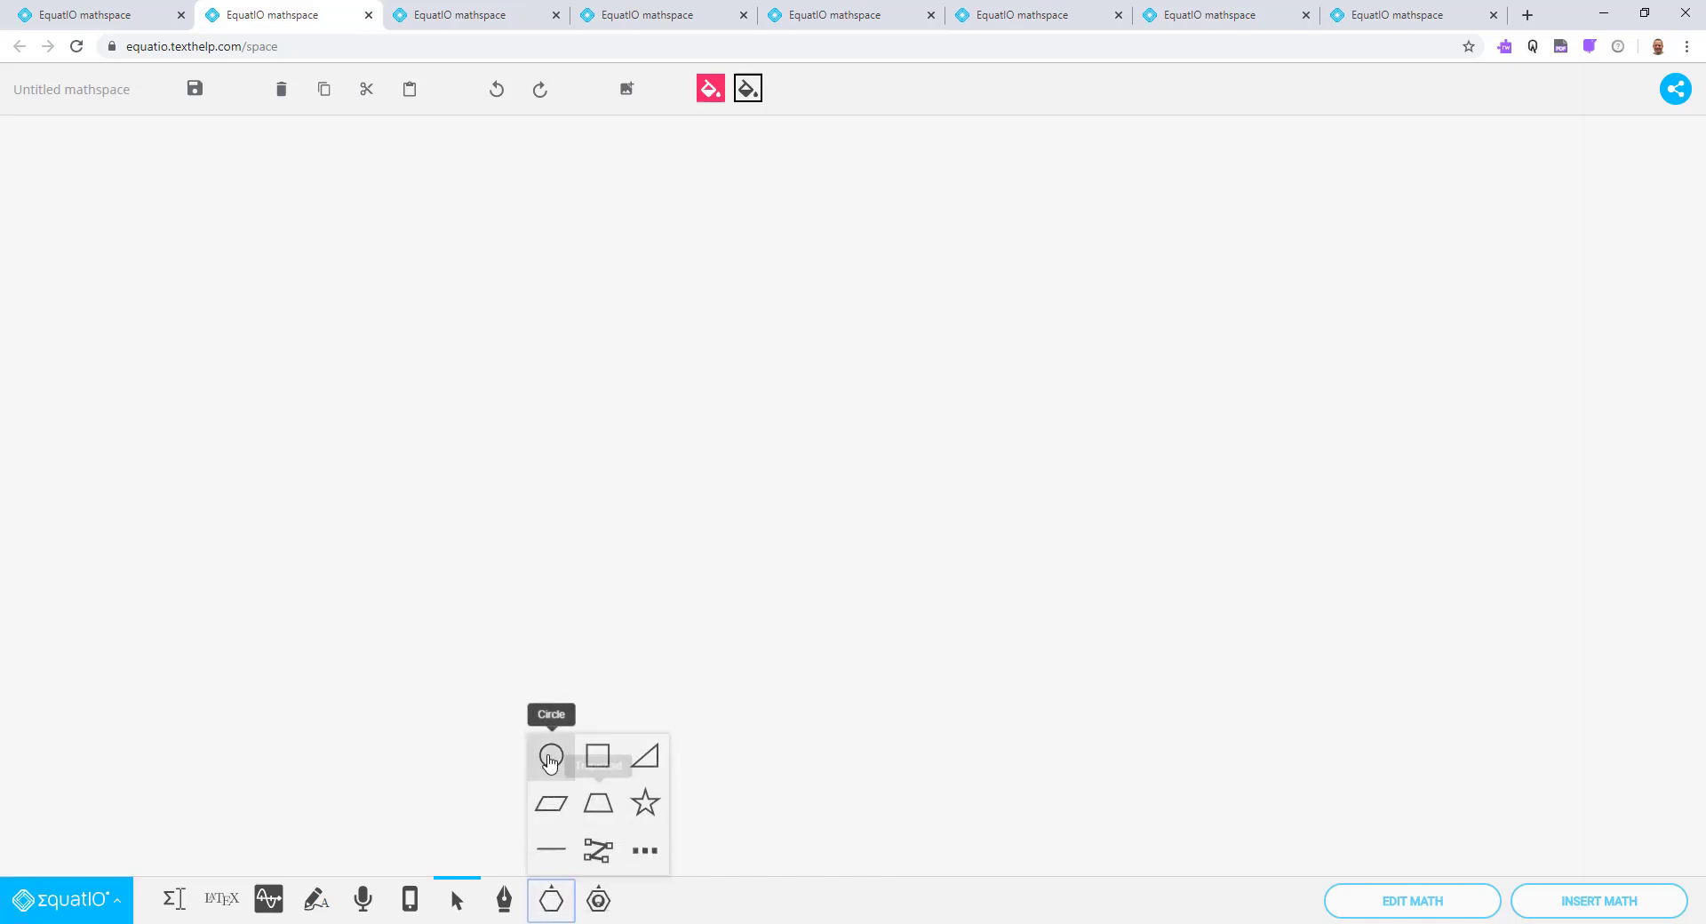
pyautogui.click(550, 755)
pyautogui.click(205, 366)
pyautogui.moveTo(257, 399); pyautogui.dragTo(328, 450)
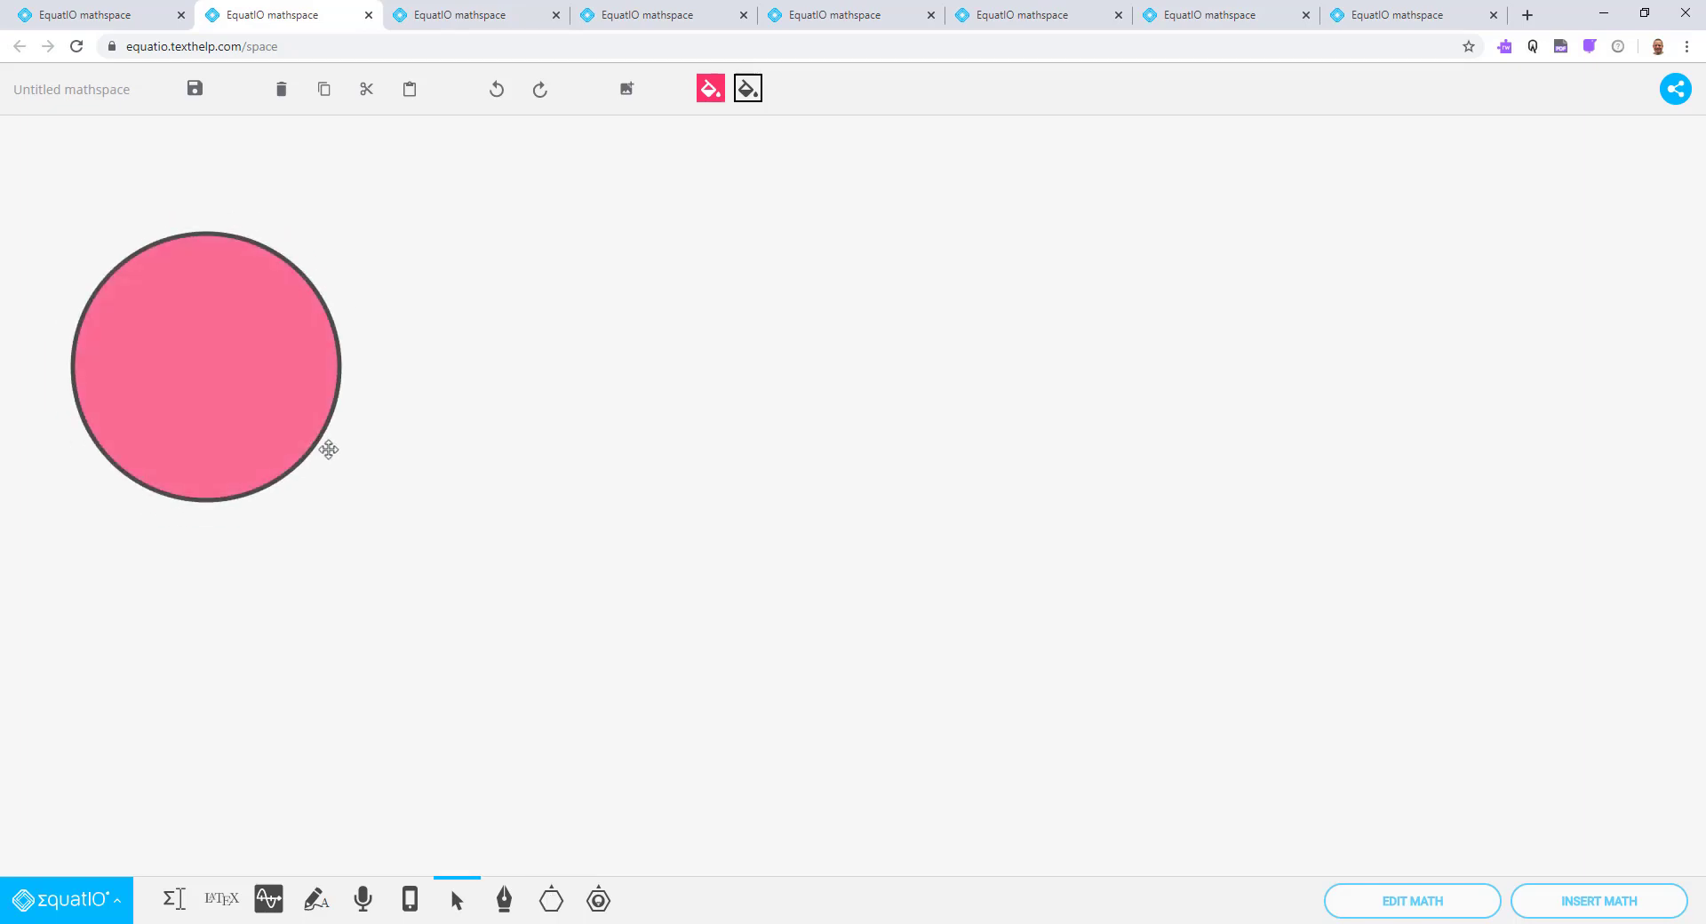
pyautogui.click(282, 343)
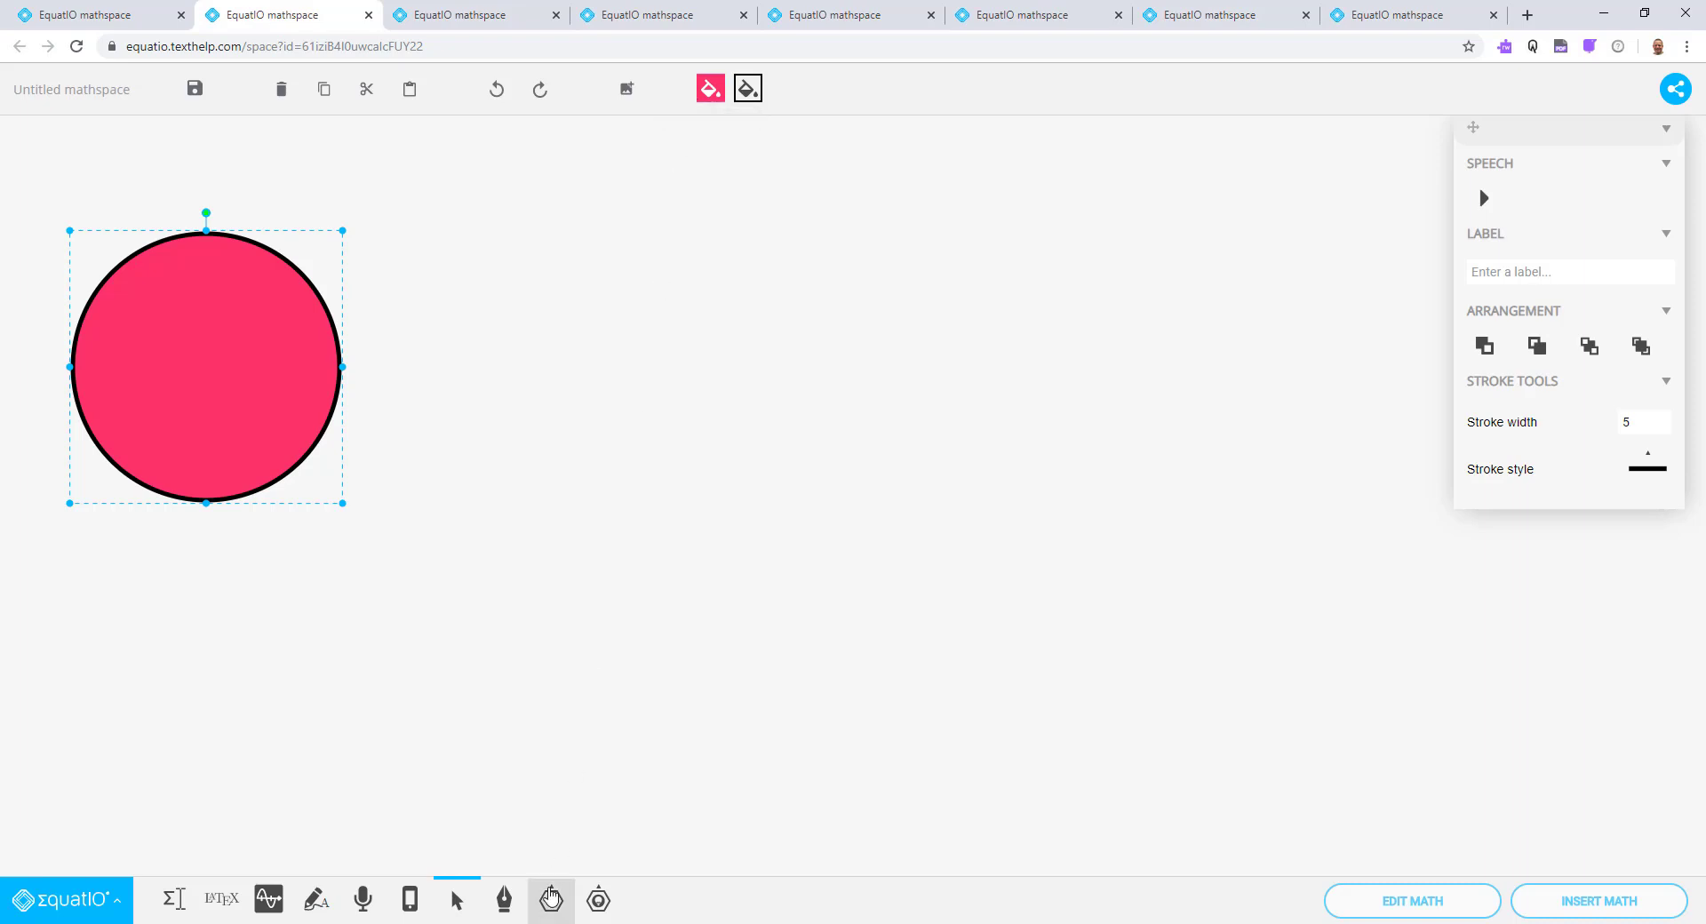
# Step: Place the Coins (US) set (1¢, 5¢, 10¢, 25¢, $1) right of the circle
pyautogui.click(551, 899)
pyautogui.click(645, 851)
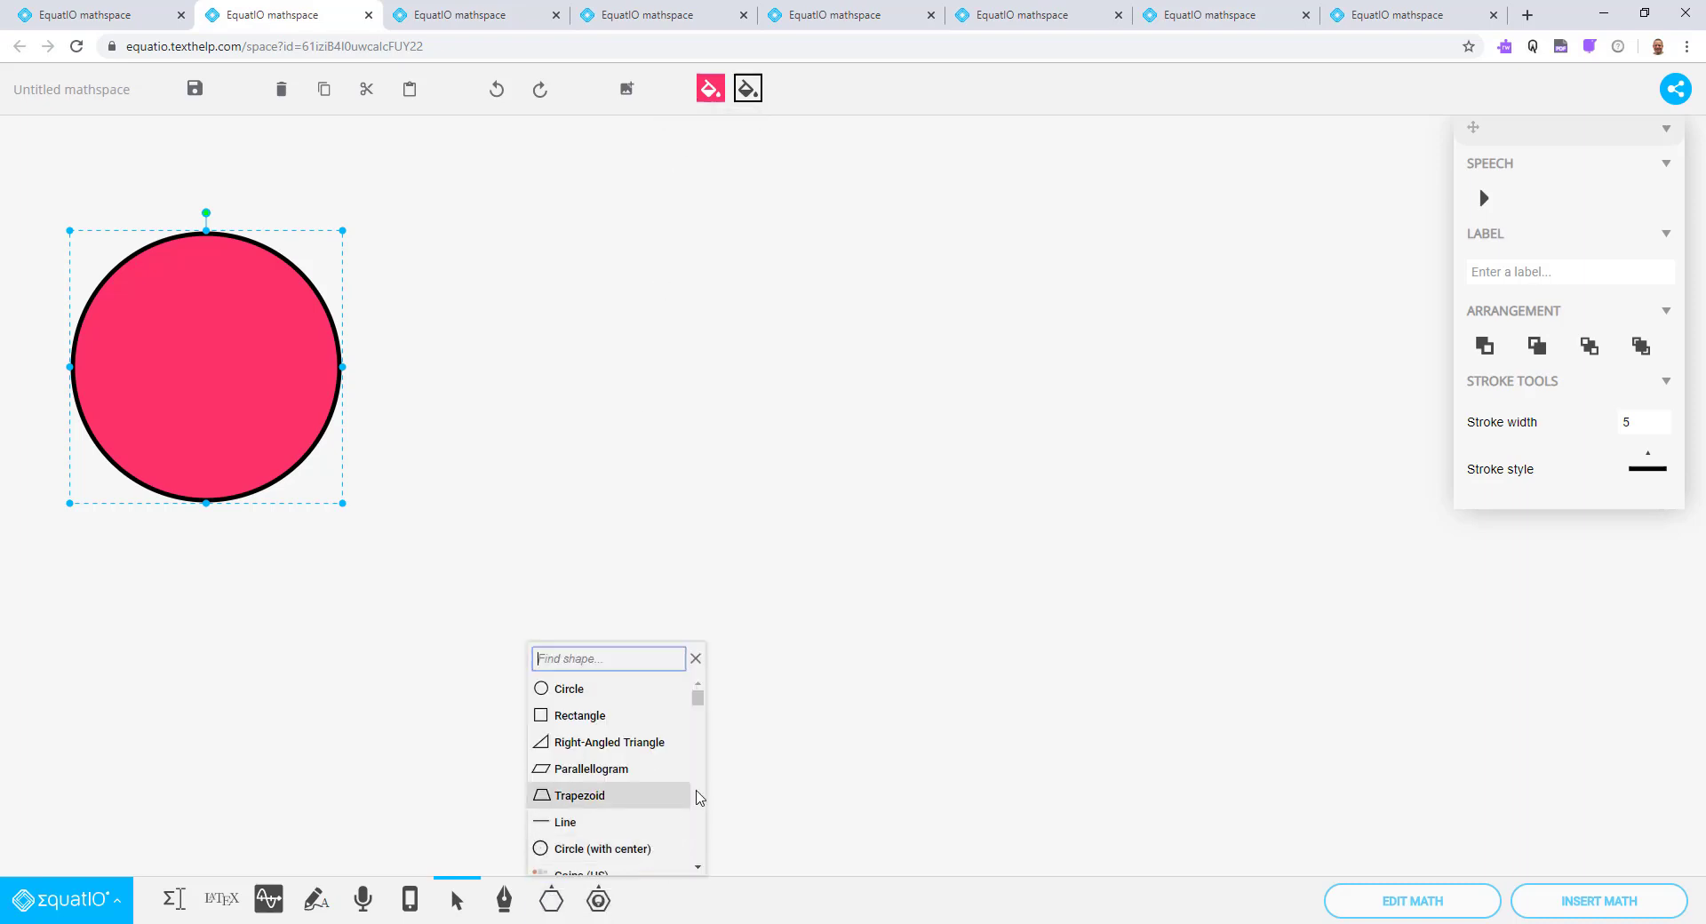
pyautogui.scroll(-2, 697, 797)
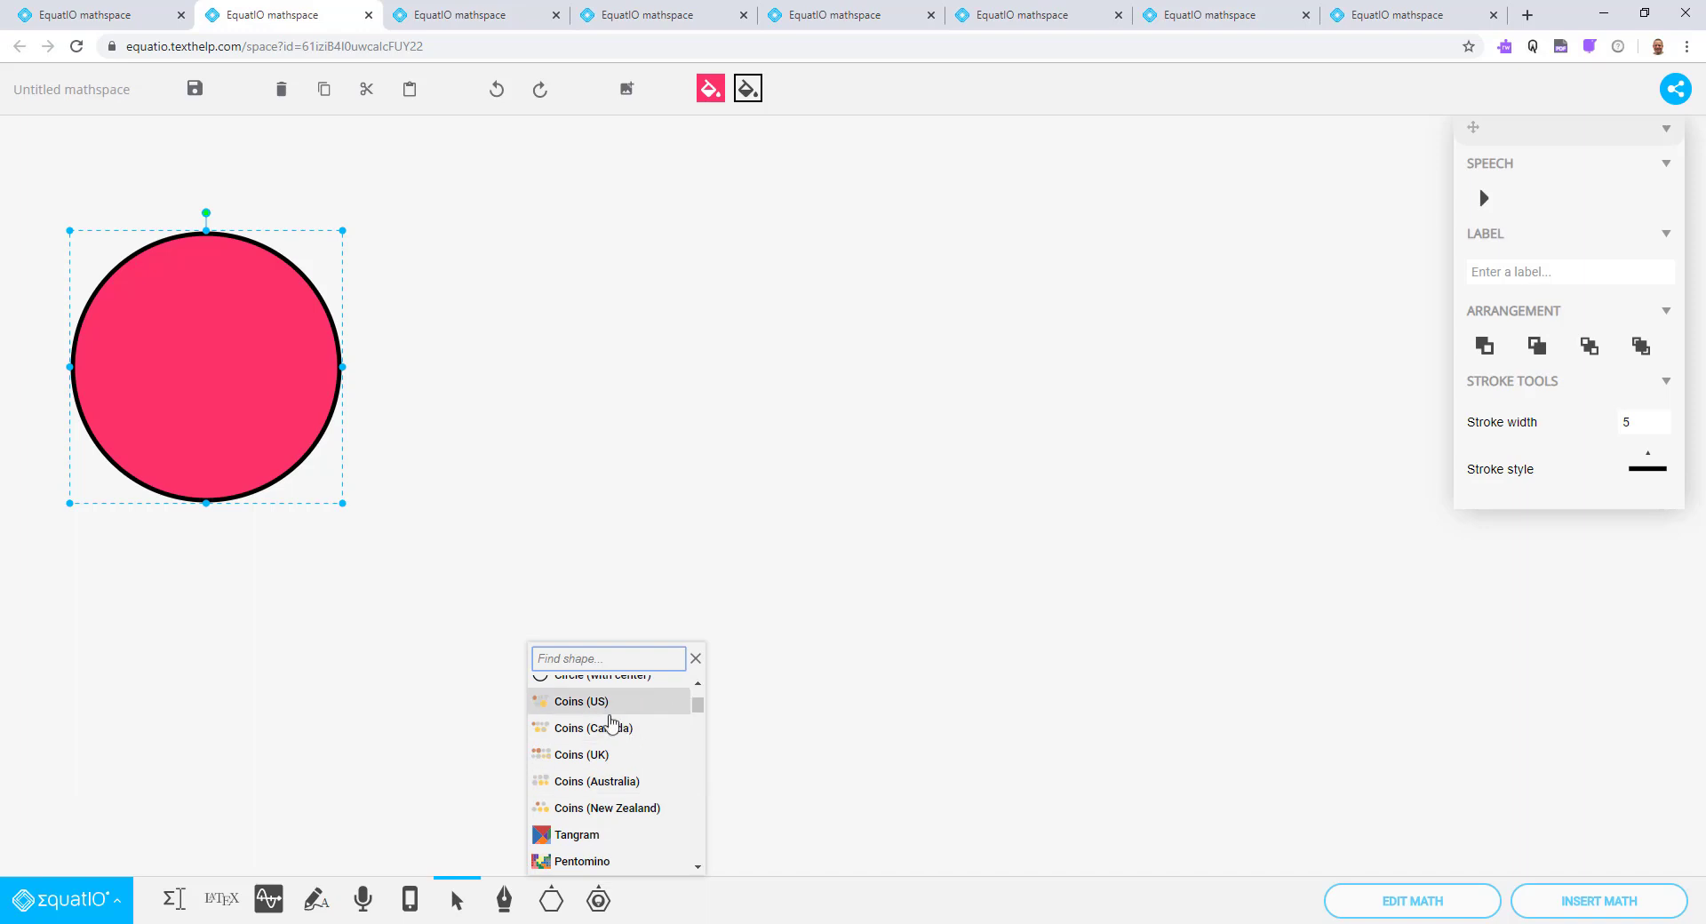
pyautogui.click(586, 702)
pyautogui.moveTo(438, 281); pyautogui.dragTo(652, 586)
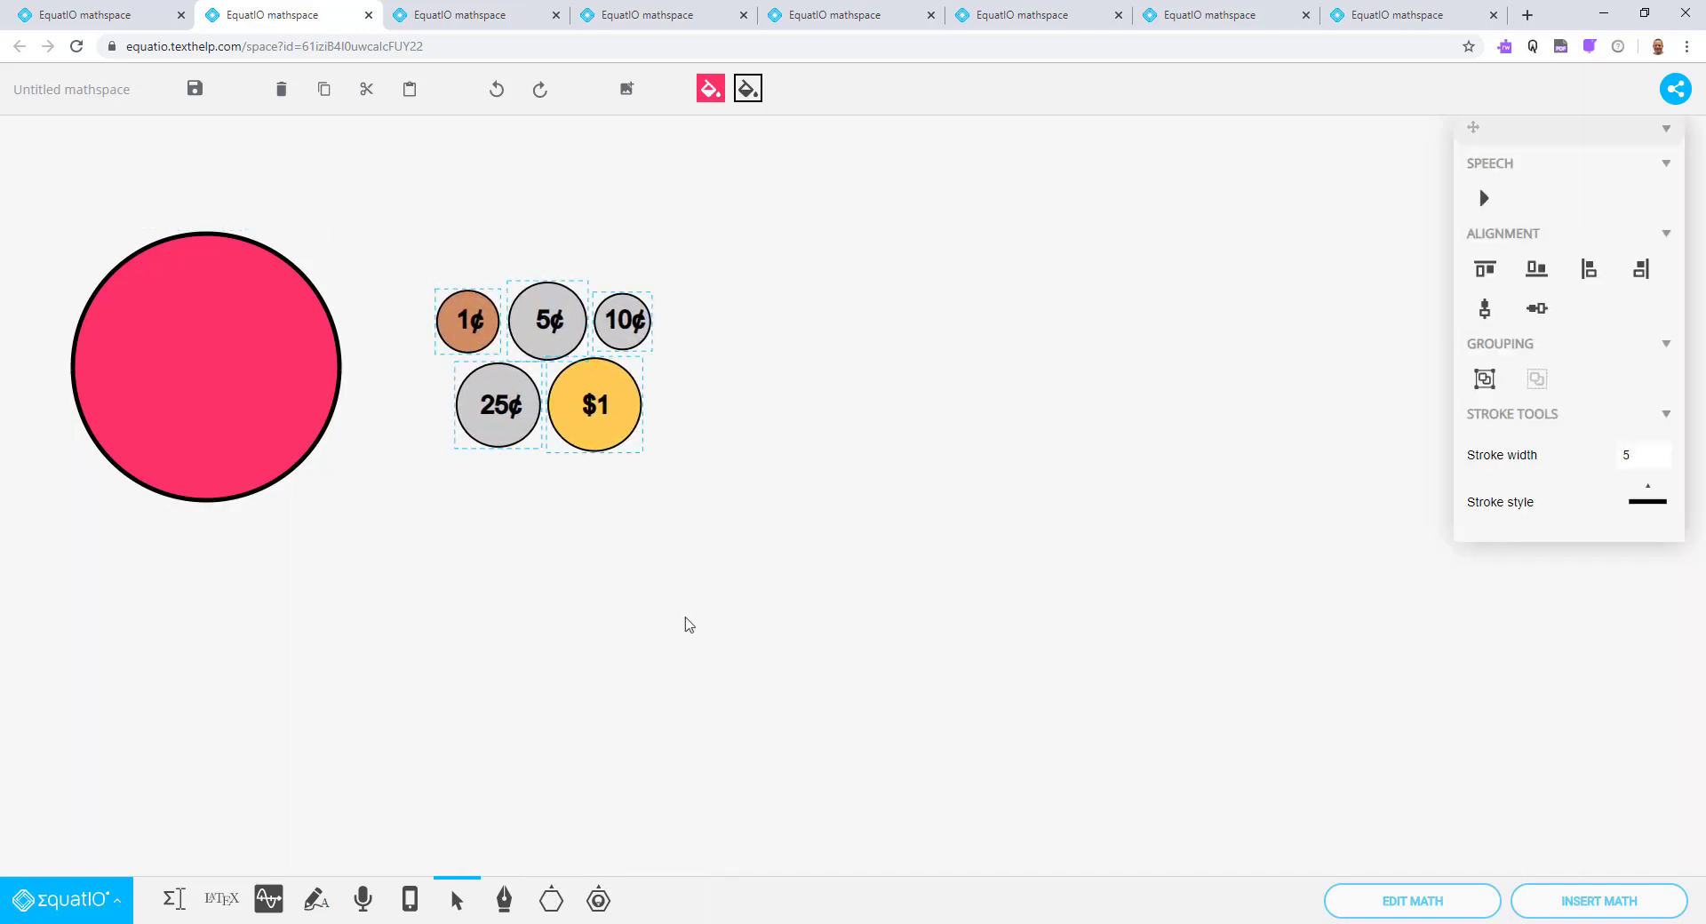
# Step: Copy the 5¢ coin and paste three duplicates of it
pyautogui.click(691, 626)
pyautogui.click(551, 899)
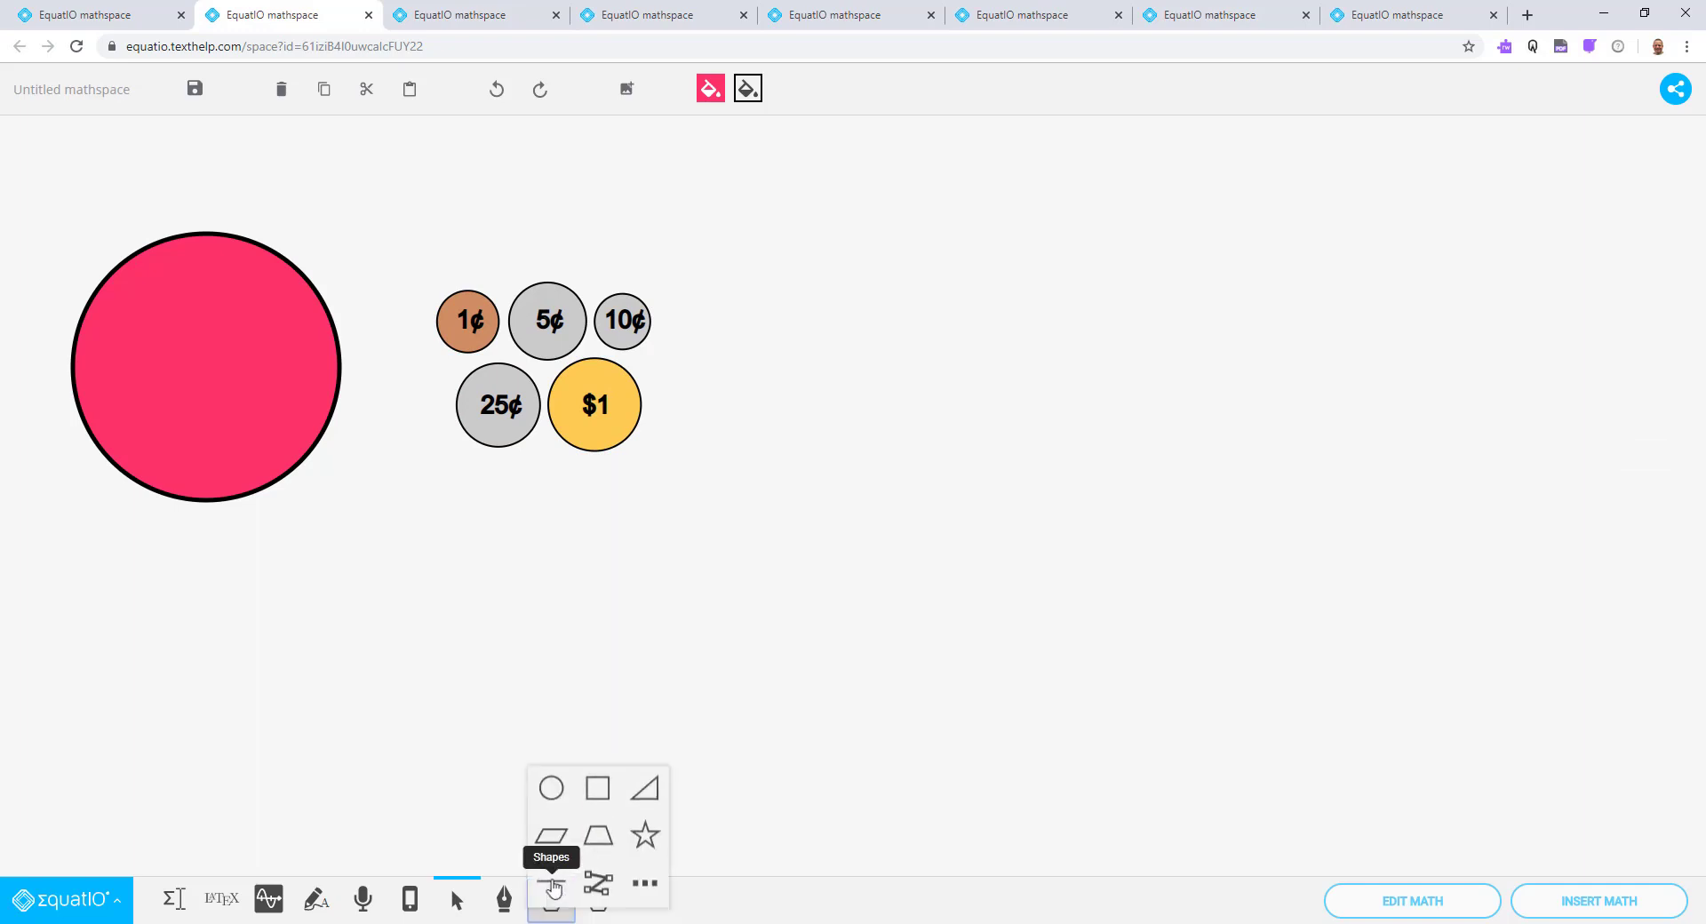
pyautogui.click(549, 324)
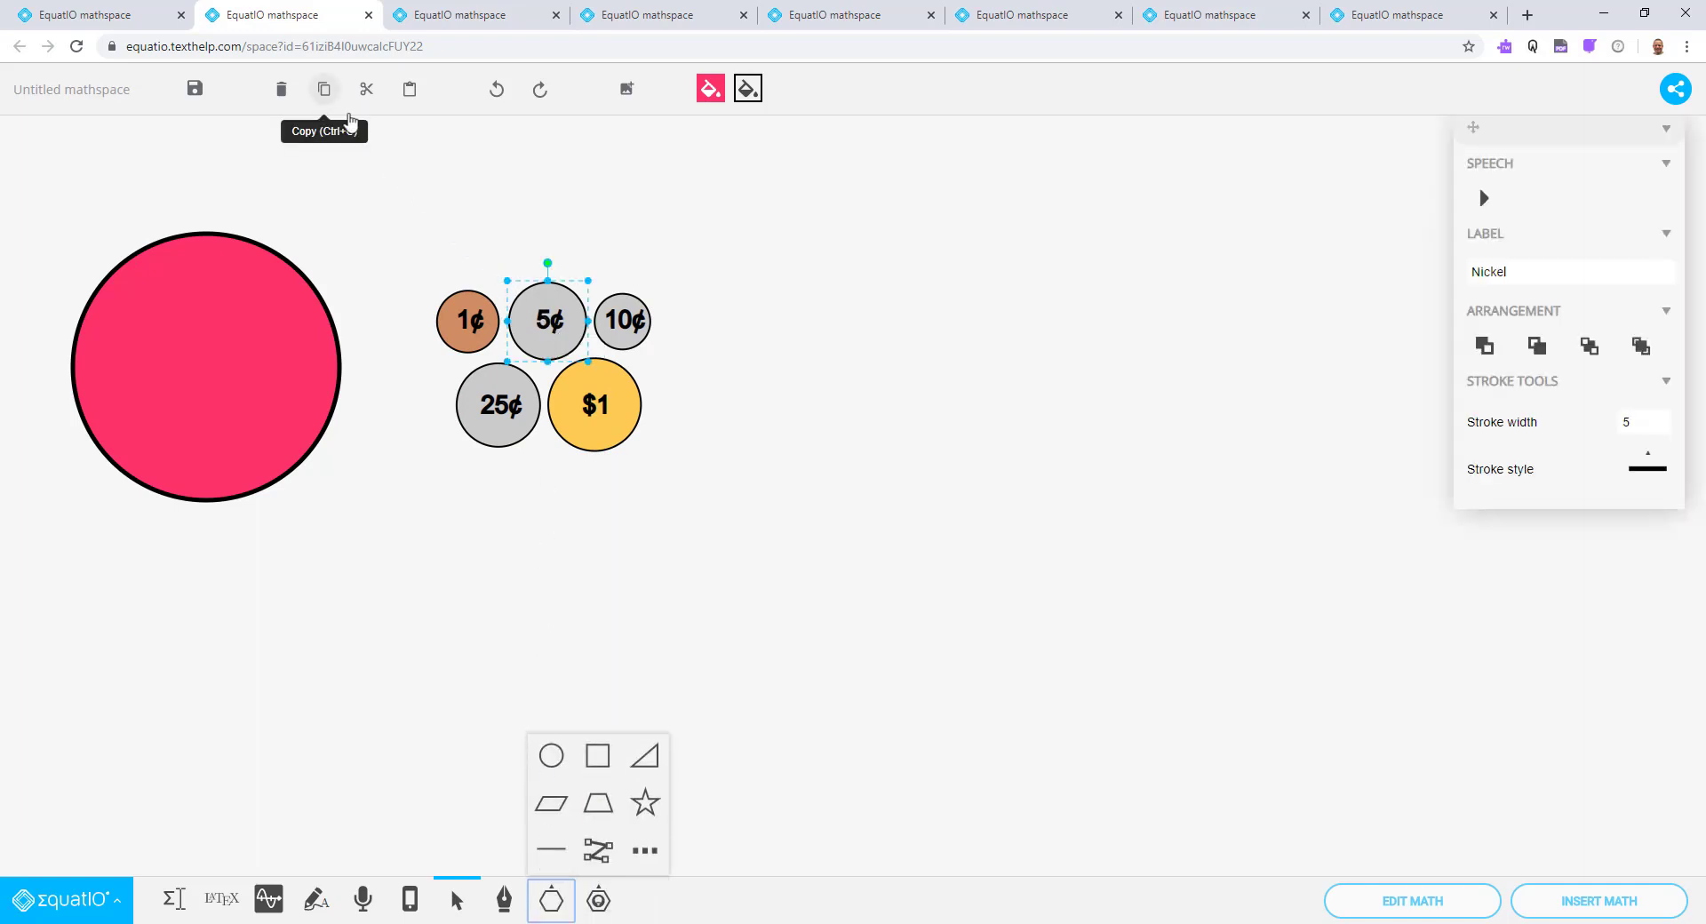
pyautogui.click(326, 92)
pyautogui.click(411, 93)
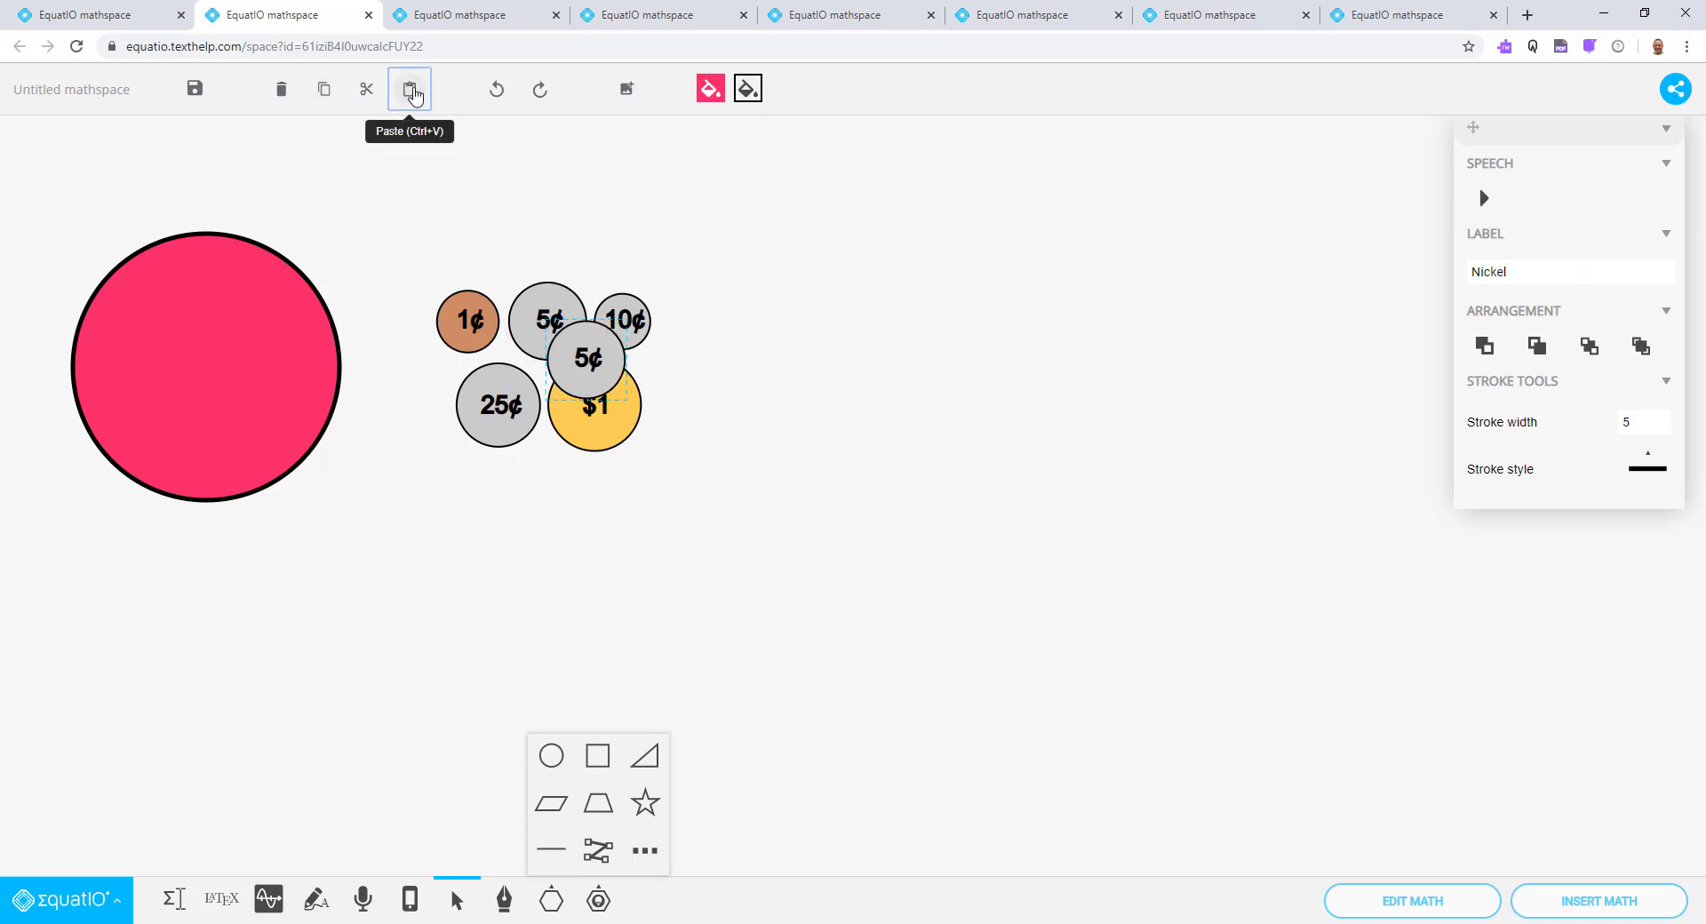
pyautogui.click(411, 94)
pyautogui.click(416, 98)
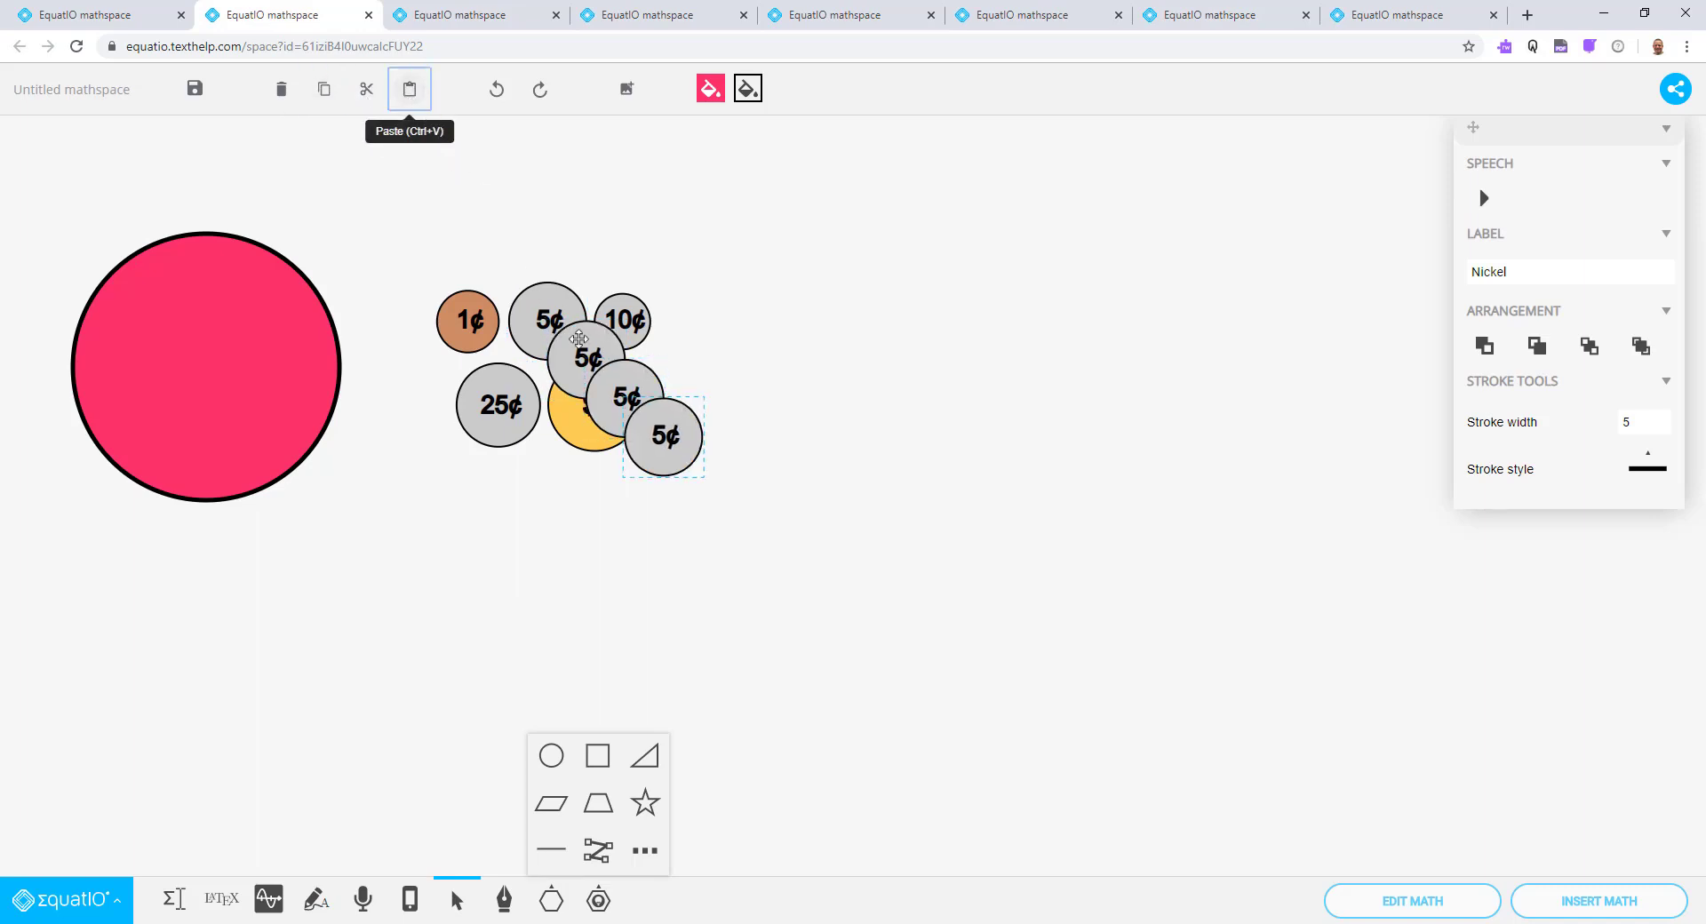
# Step: Arrange the 5¢ copies: two above the coin set, one left of the 25¢ coin
pyautogui.moveTo(661, 464); pyautogui.dragTo(484, 261)
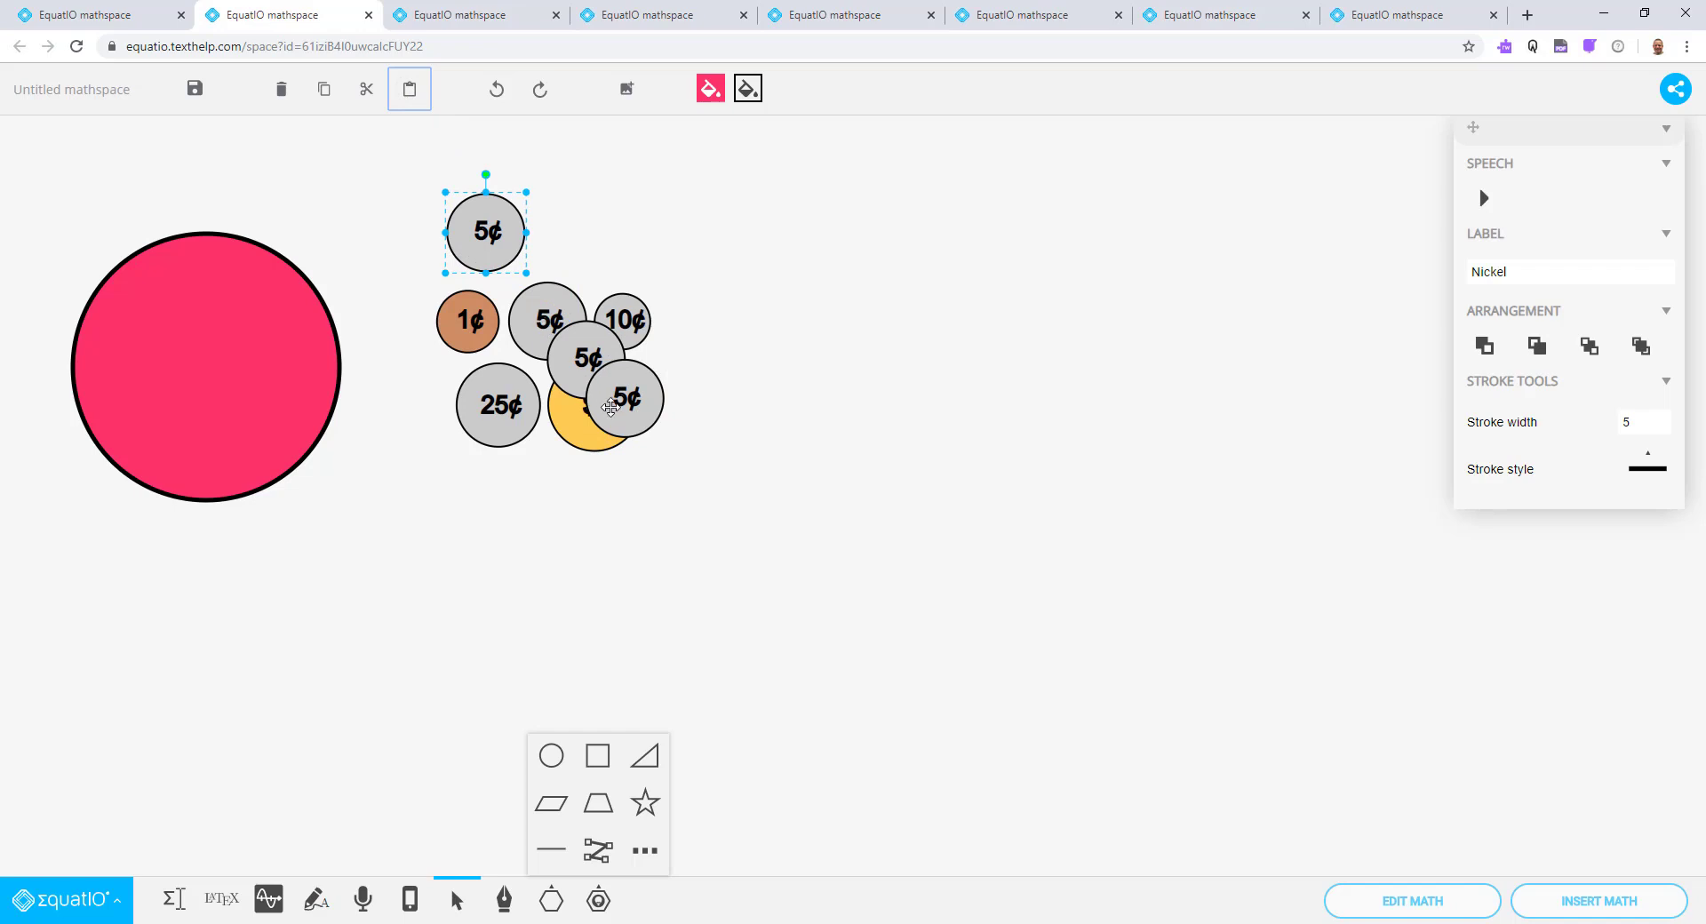
pyautogui.moveTo(611, 407); pyautogui.dragTo(566, 244)
pyautogui.moveTo(572, 344); pyautogui.dragTo(389, 413)
pyautogui.click(634, 596)
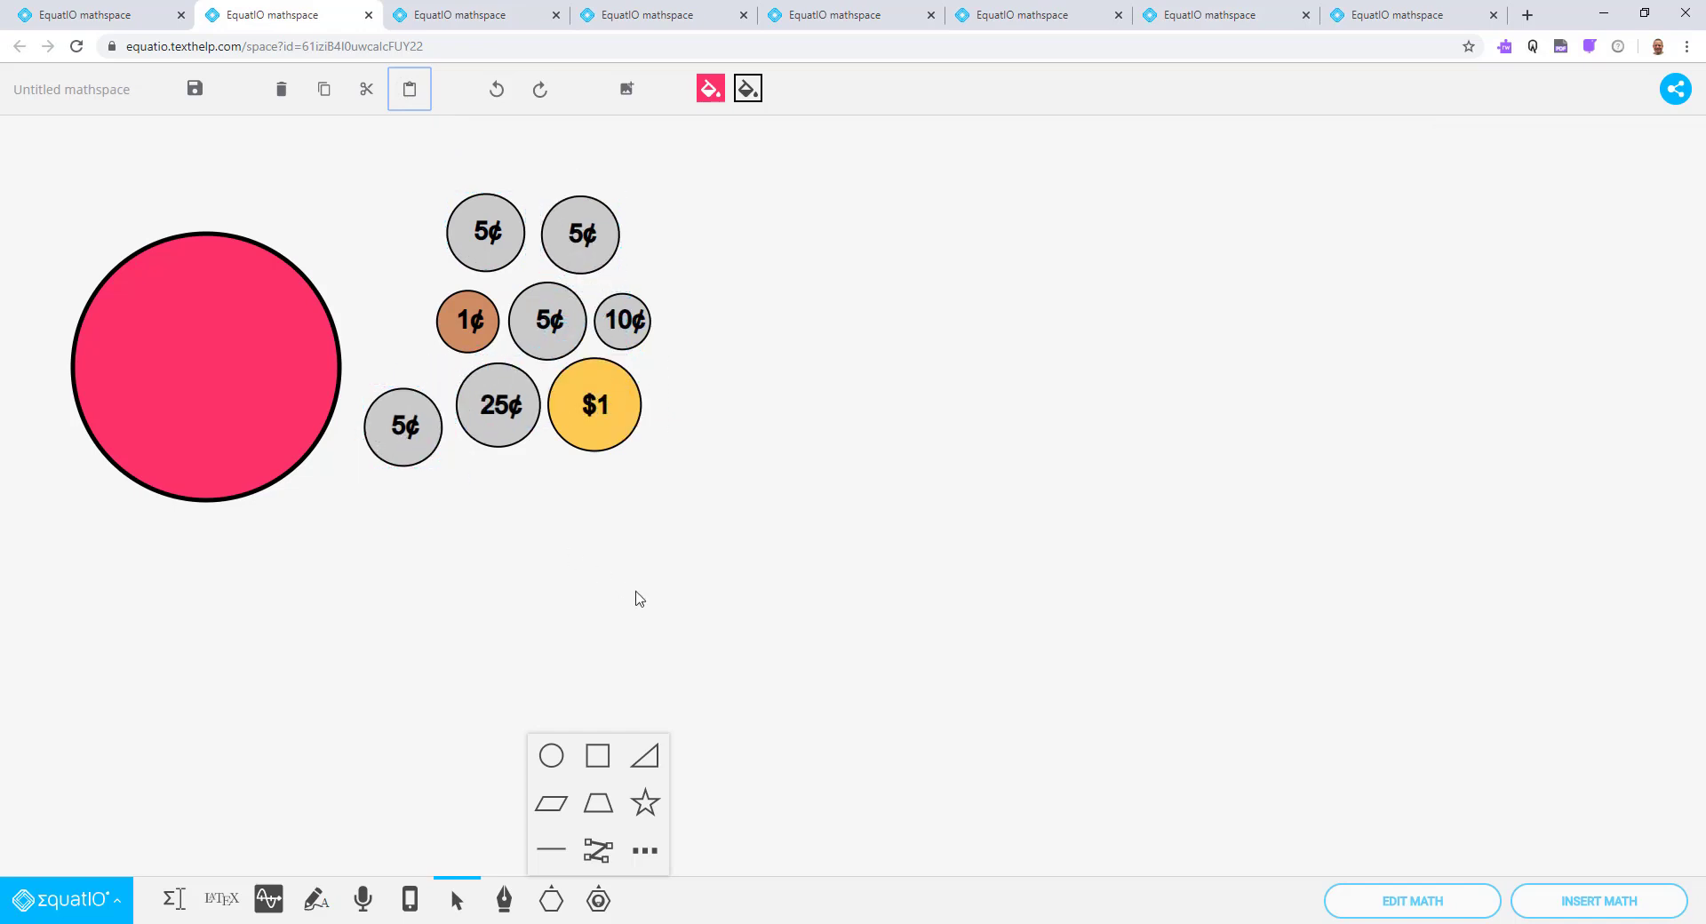
pyautogui.click(645, 851)
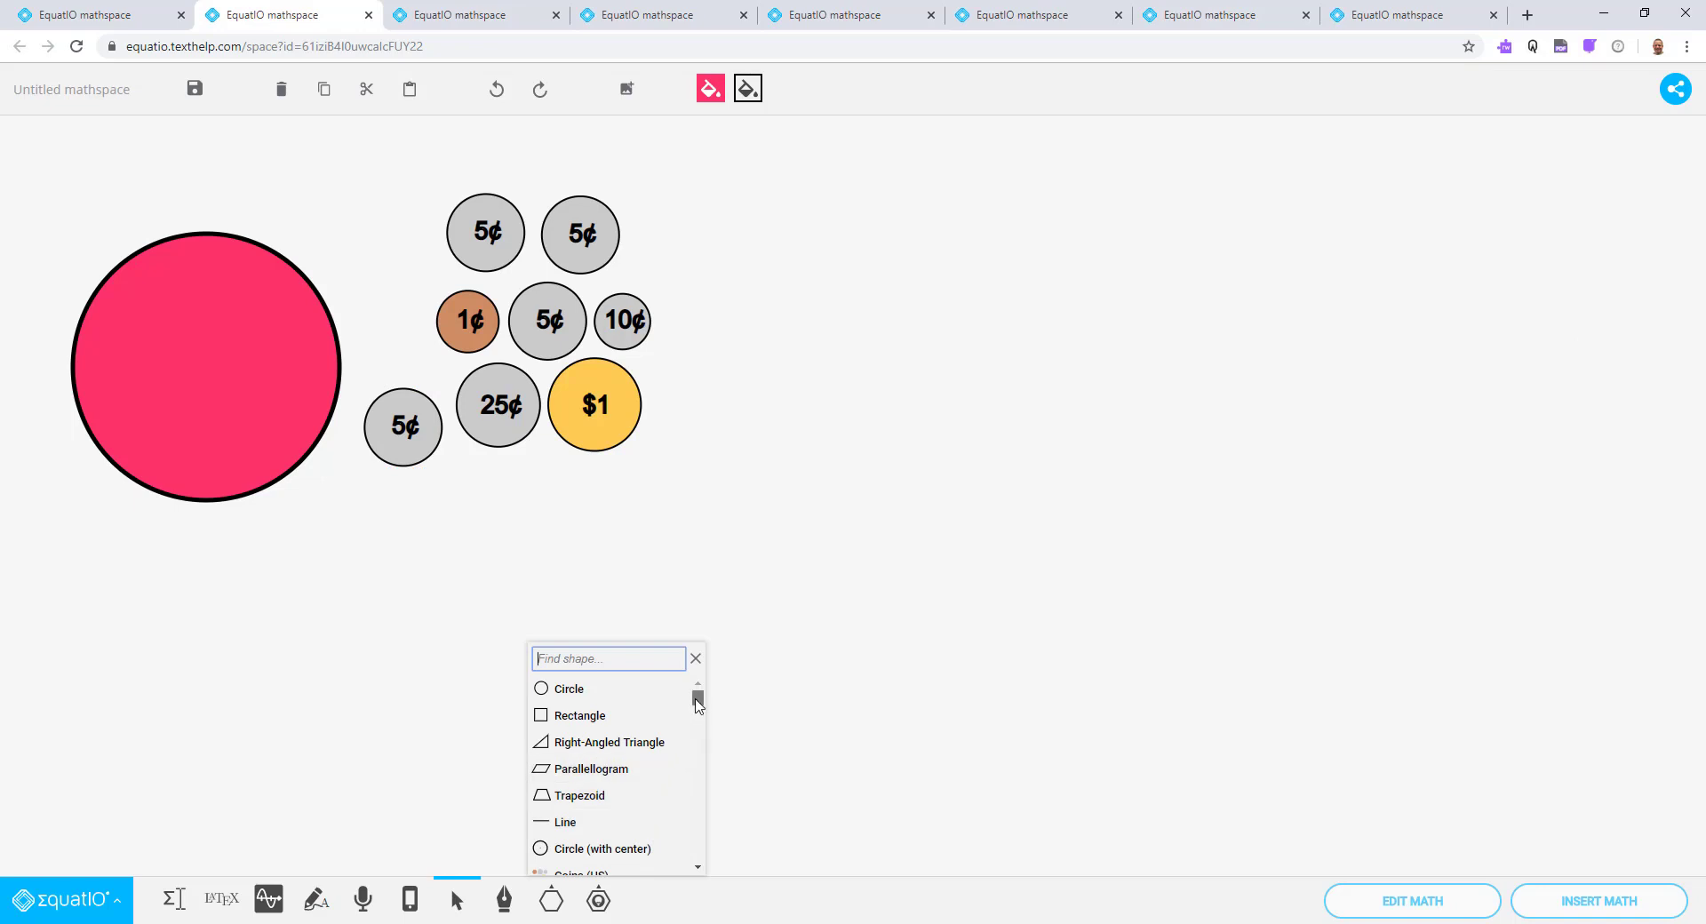
pyautogui.moveTo(697, 704); pyautogui.dragTo(699, 715)
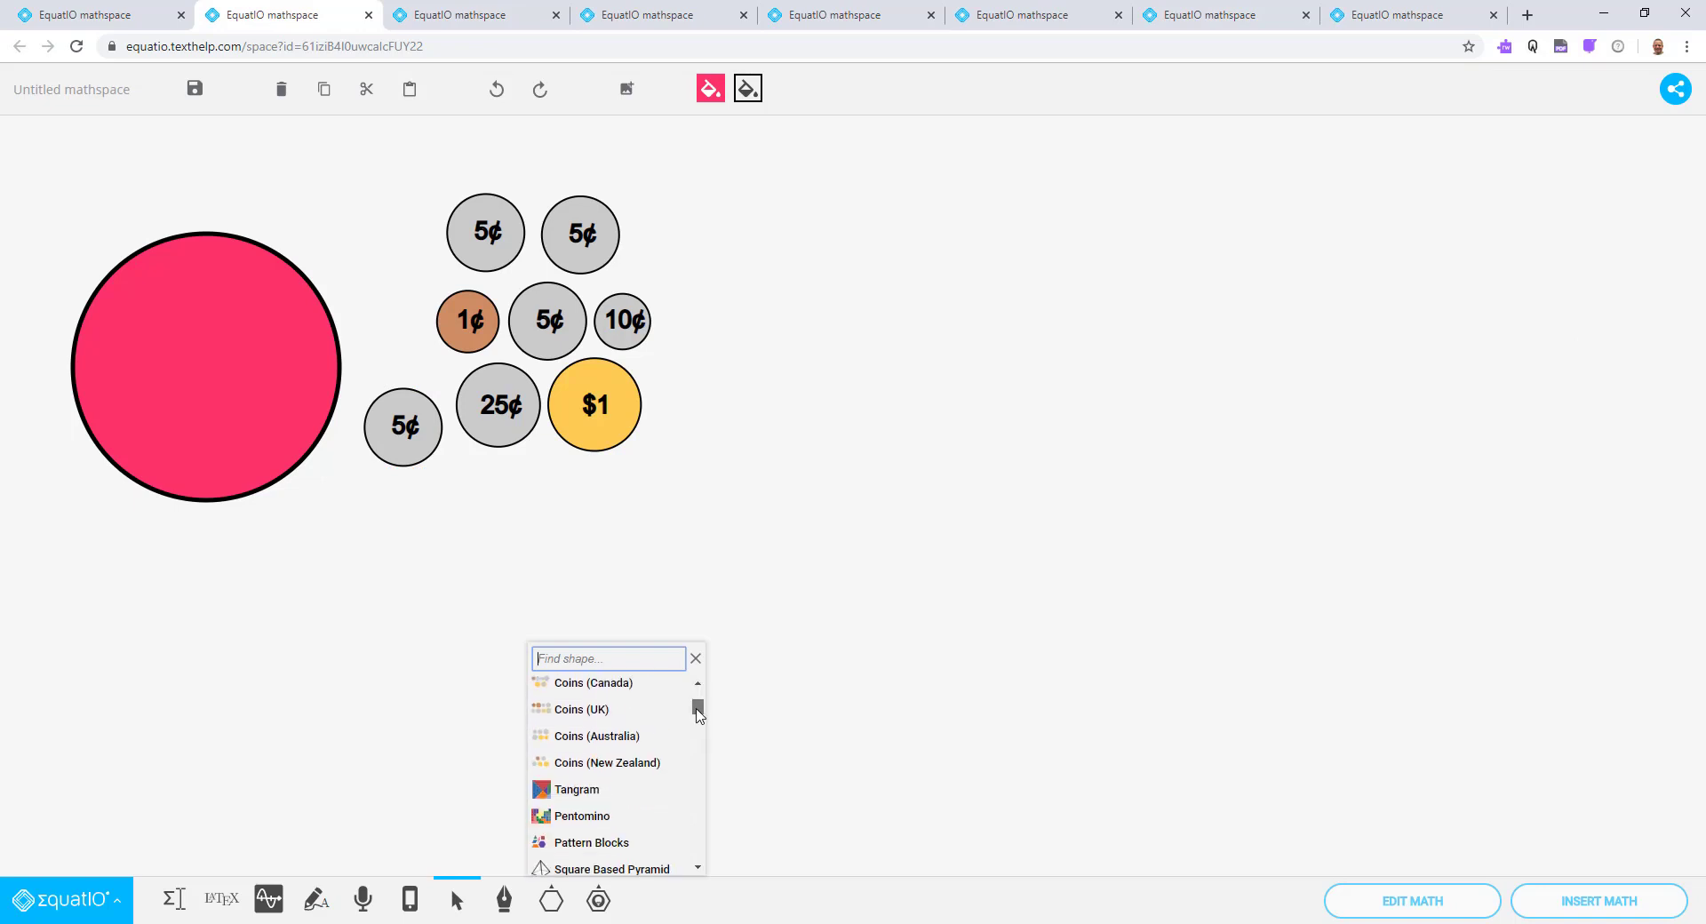
# Step: Place a Tangram set below the coins
pyautogui.click(610, 790)
pyautogui.moveTo(281, 582); pyautogui.dragTo(533, 779)
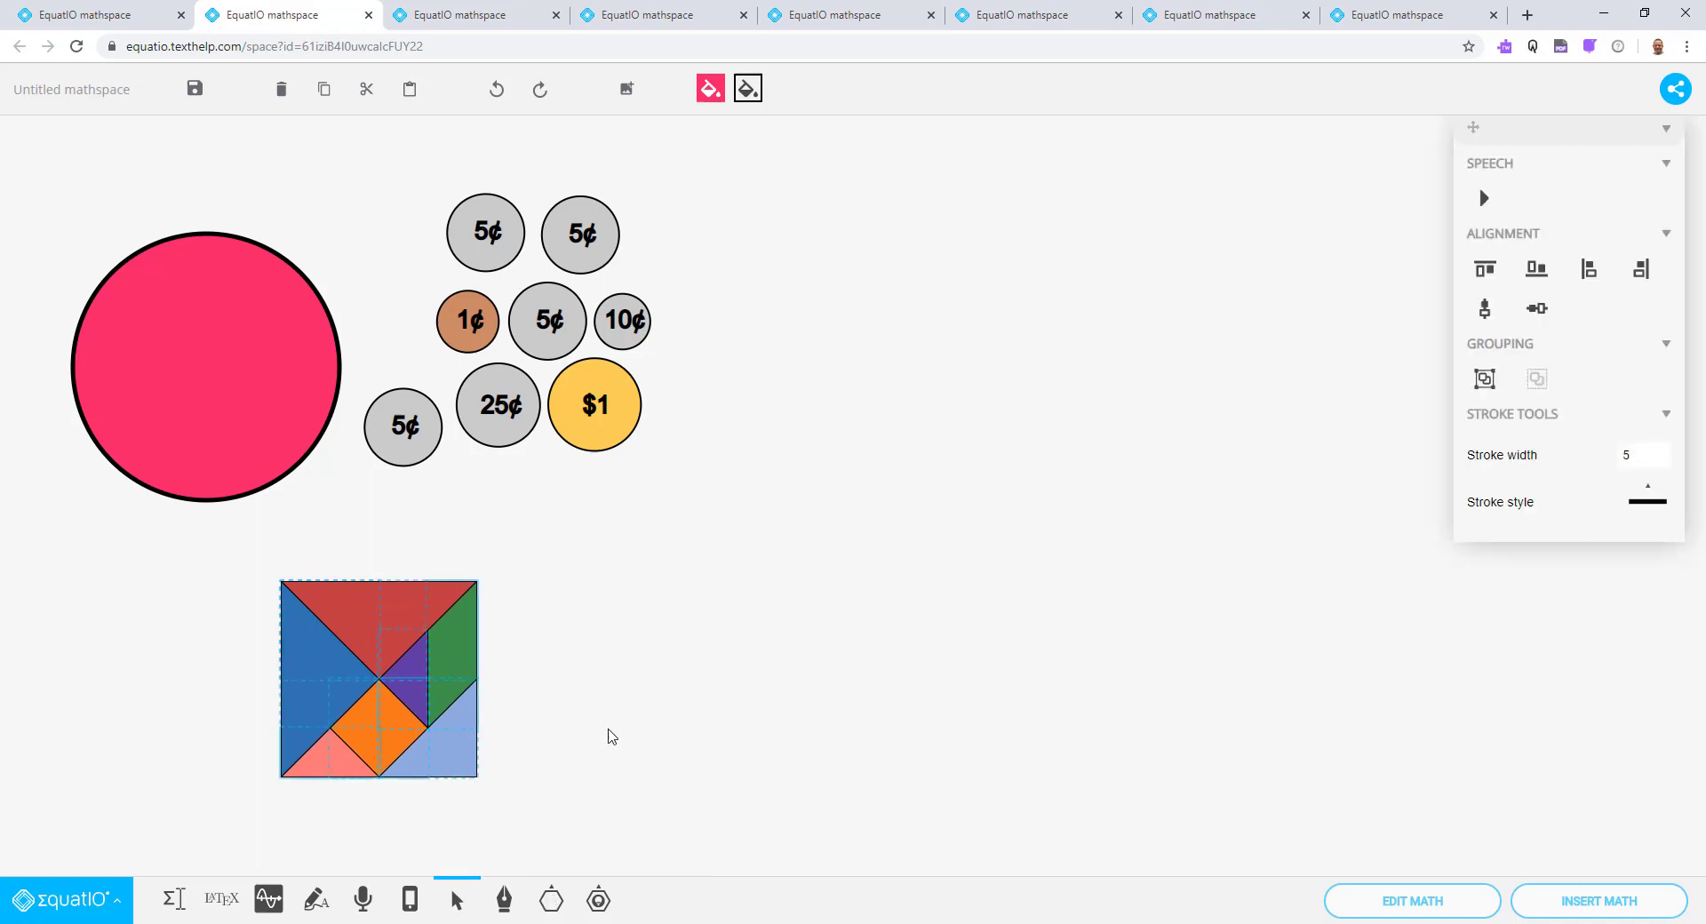
pyautogui.click(611, 735)
# Step: Pull the purple and red triangles, green parallelogram, light-blue triangle and orange square apart
pyautogui.moveTo(408, 672); pyautogui.dragTo(325, 677)
pyautogui.moveTo(388, 622); pyautogui.dragTo(317, 586)
pyautogui.moveTo(452, 662); pyautogui.dragTo(463, 610)
pyautogui.moveTo(456, 722); pyautogui.dragTo(484, 770)
pyautogui.moveTo(371, 717); pyautogui.dragTo(390, 648)
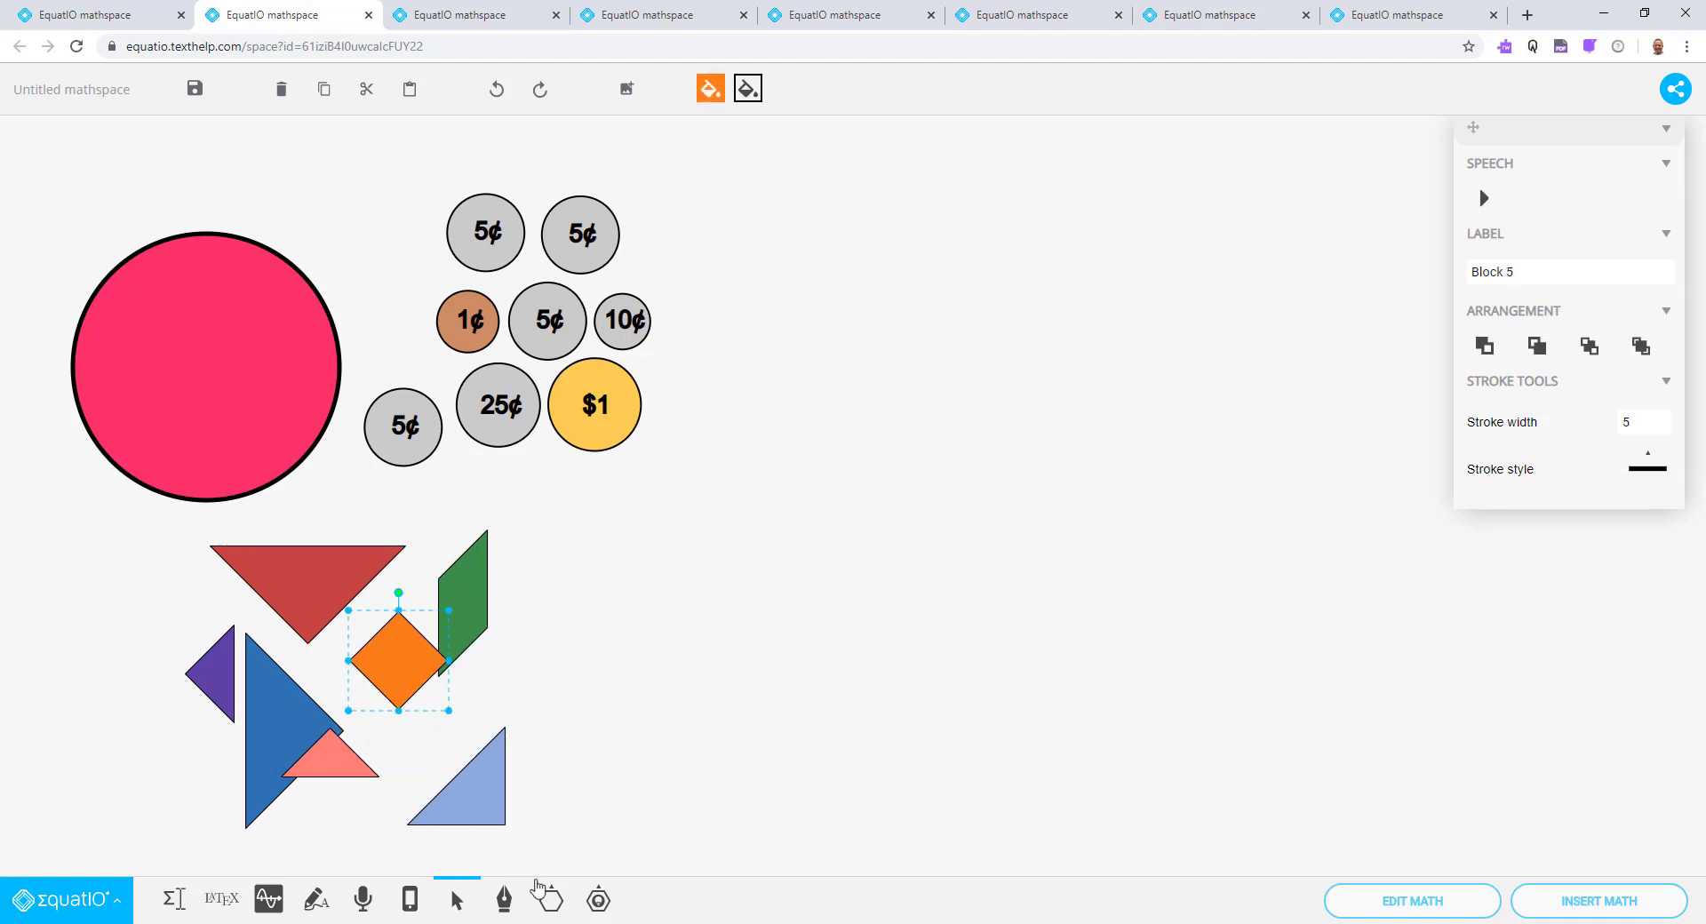
pyautogui.click(551, 899)
pyautogui.click(643, 757)
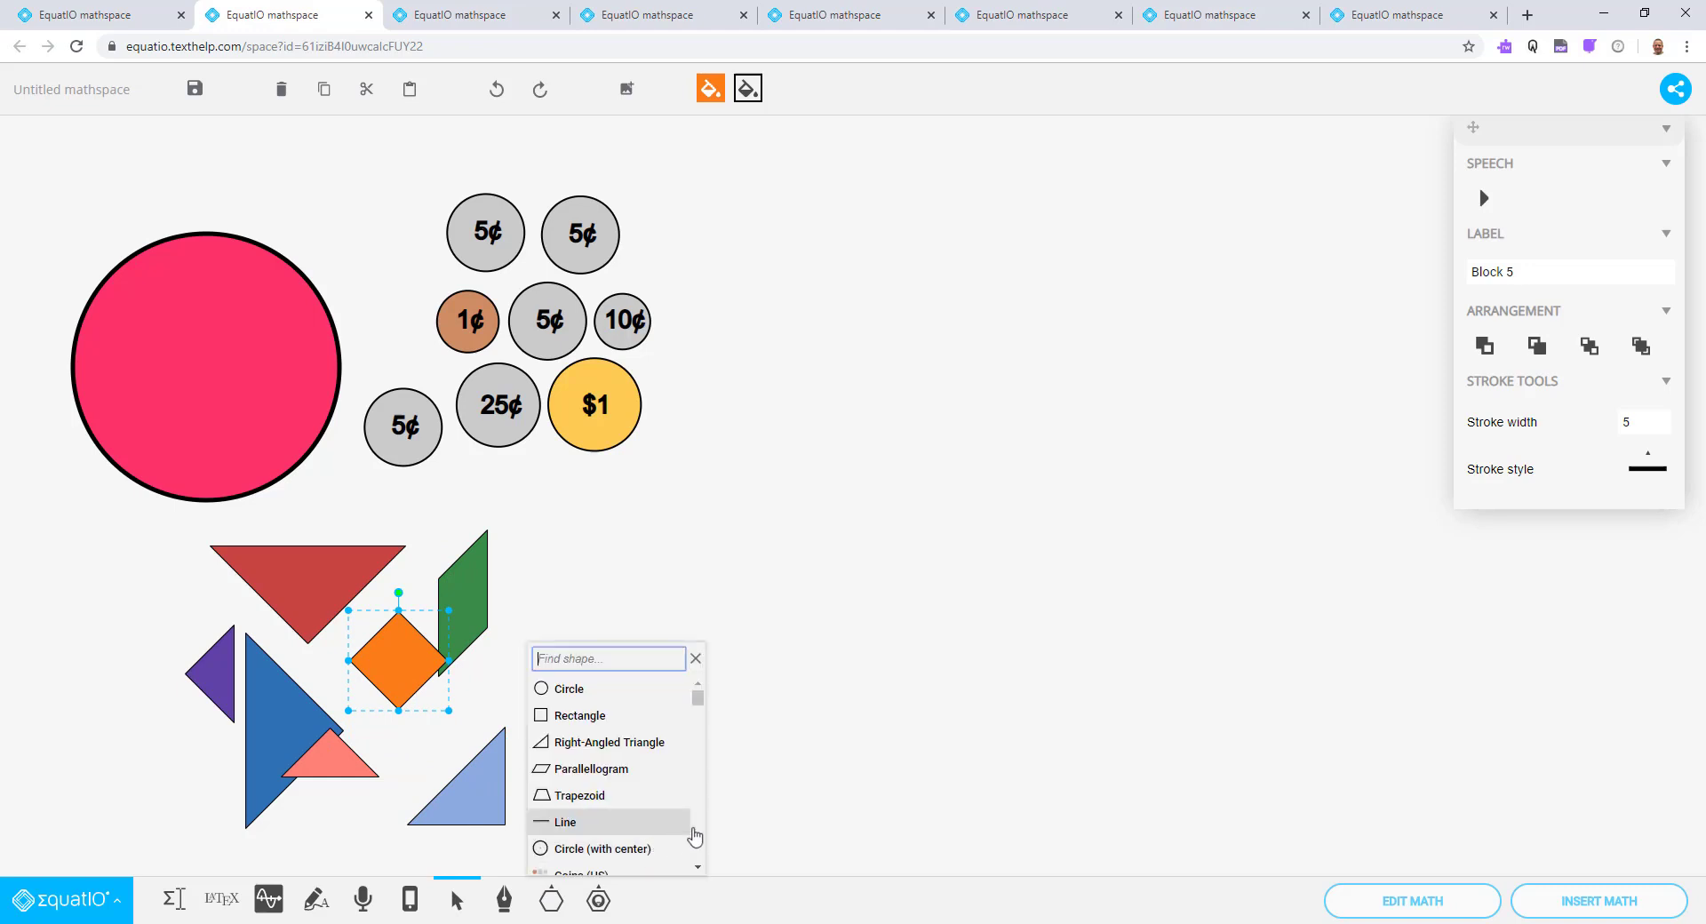
pyautogui.scroll(-5, 695, 835)
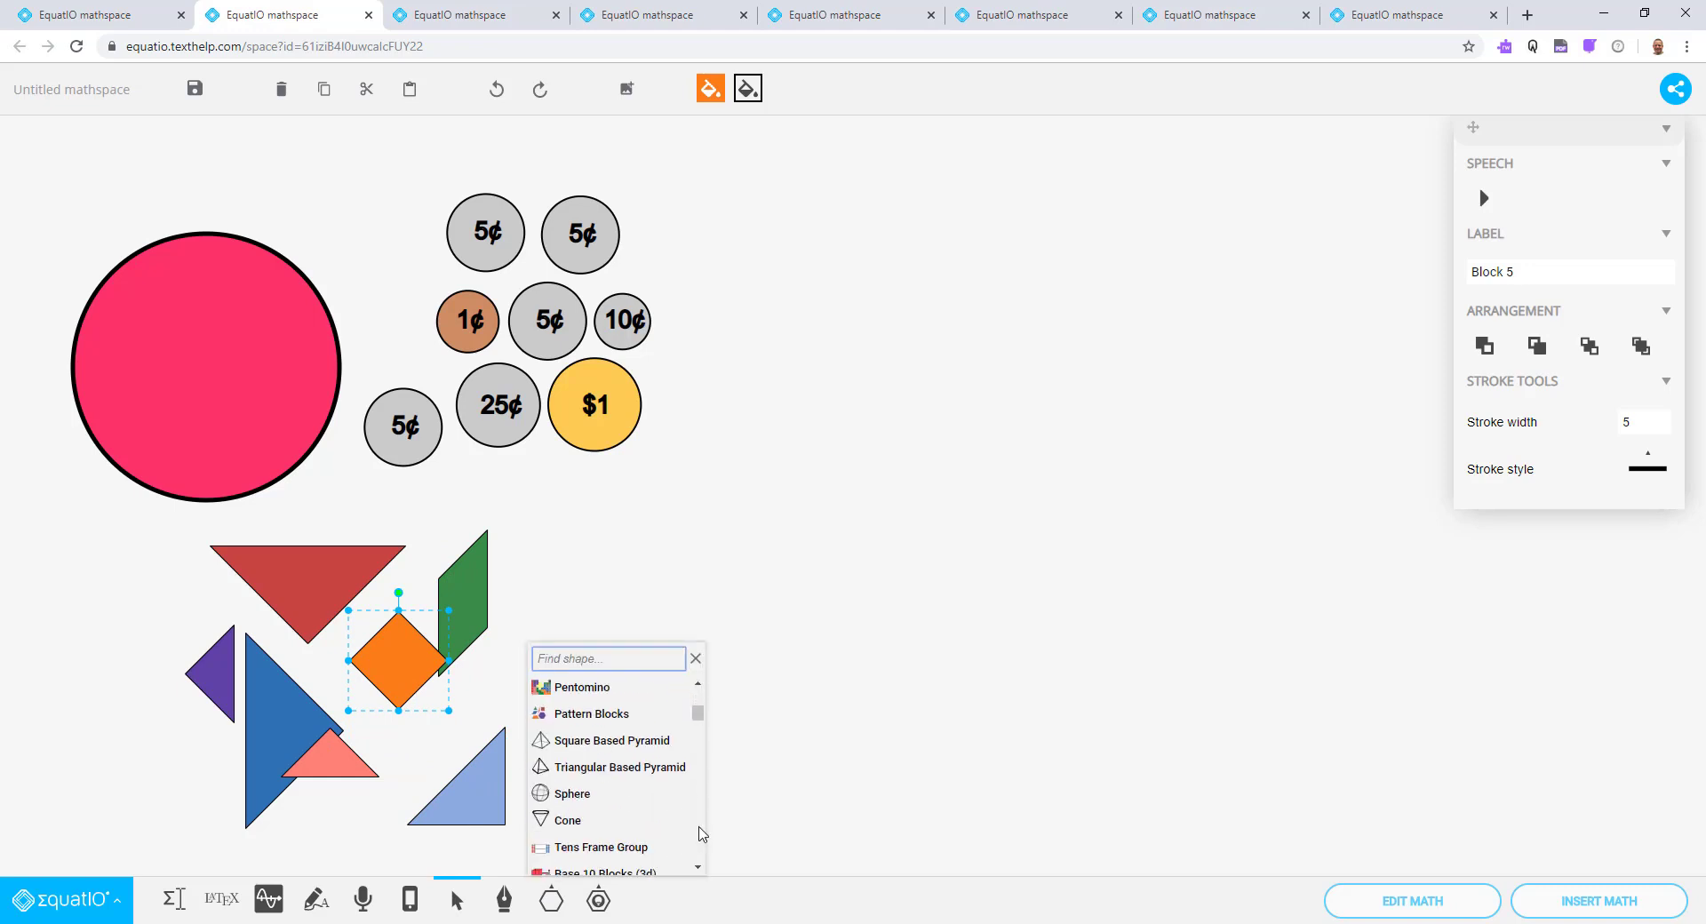
pyautogui.scroll(-4, 698, 833)
# Step: Place a counting-rod staircase and pull out the light green 3-unit and dark green 6-unit rods
pyautogui.click(593, 753)
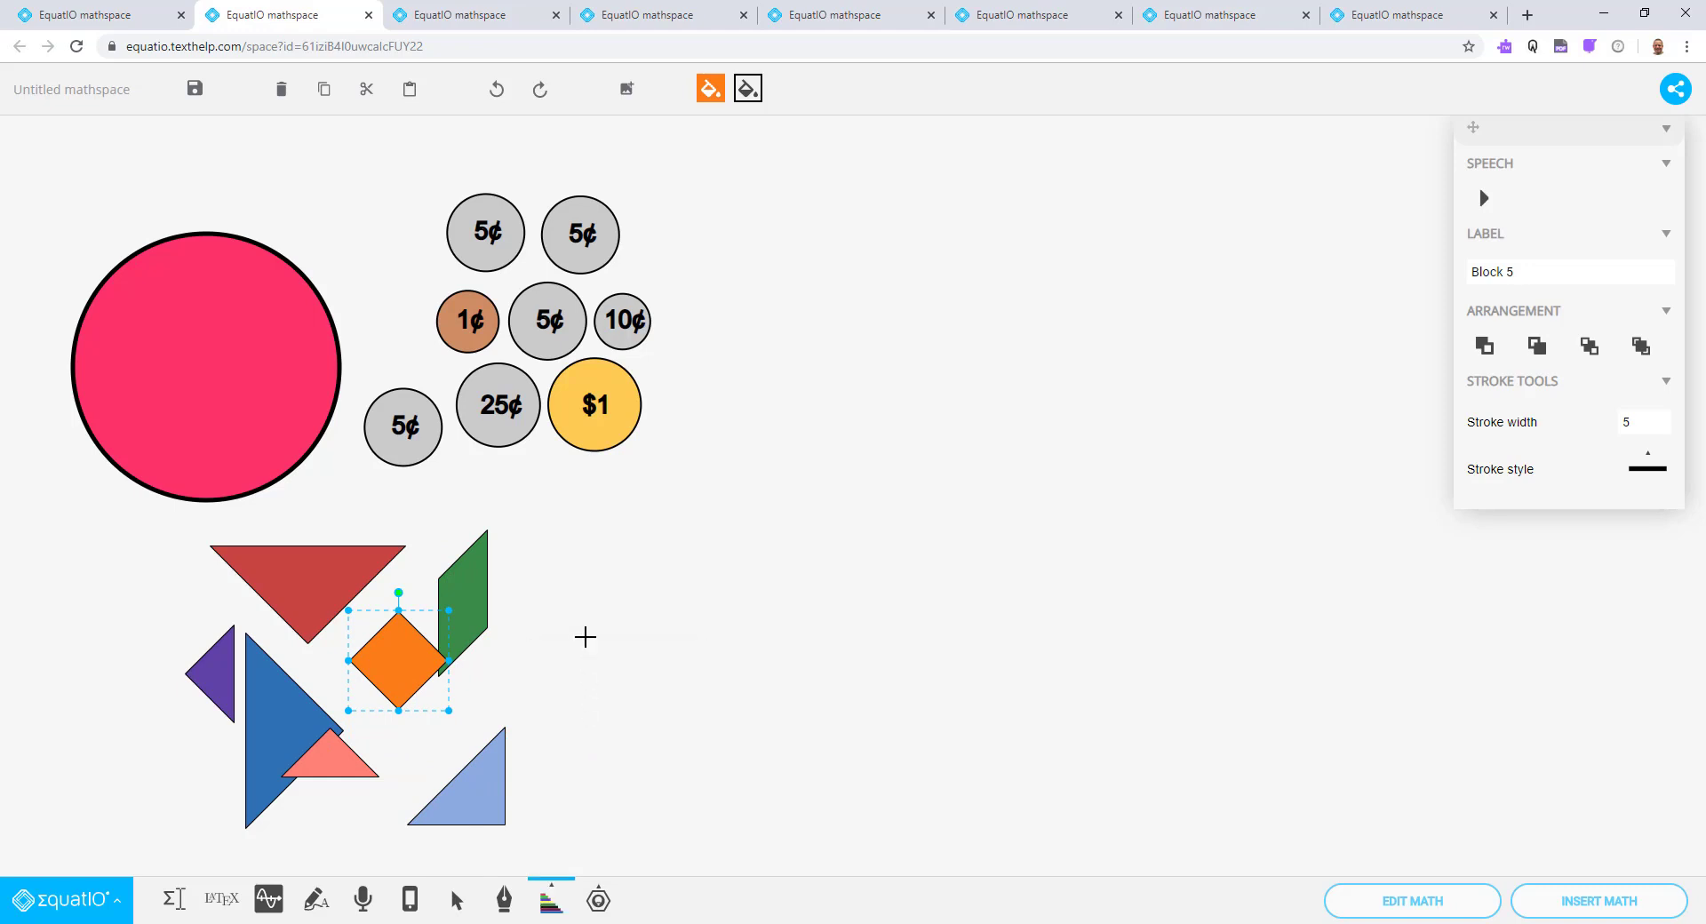
pyautogui.moveTo(584, 636); pyautogui.dragTo(746, 844)
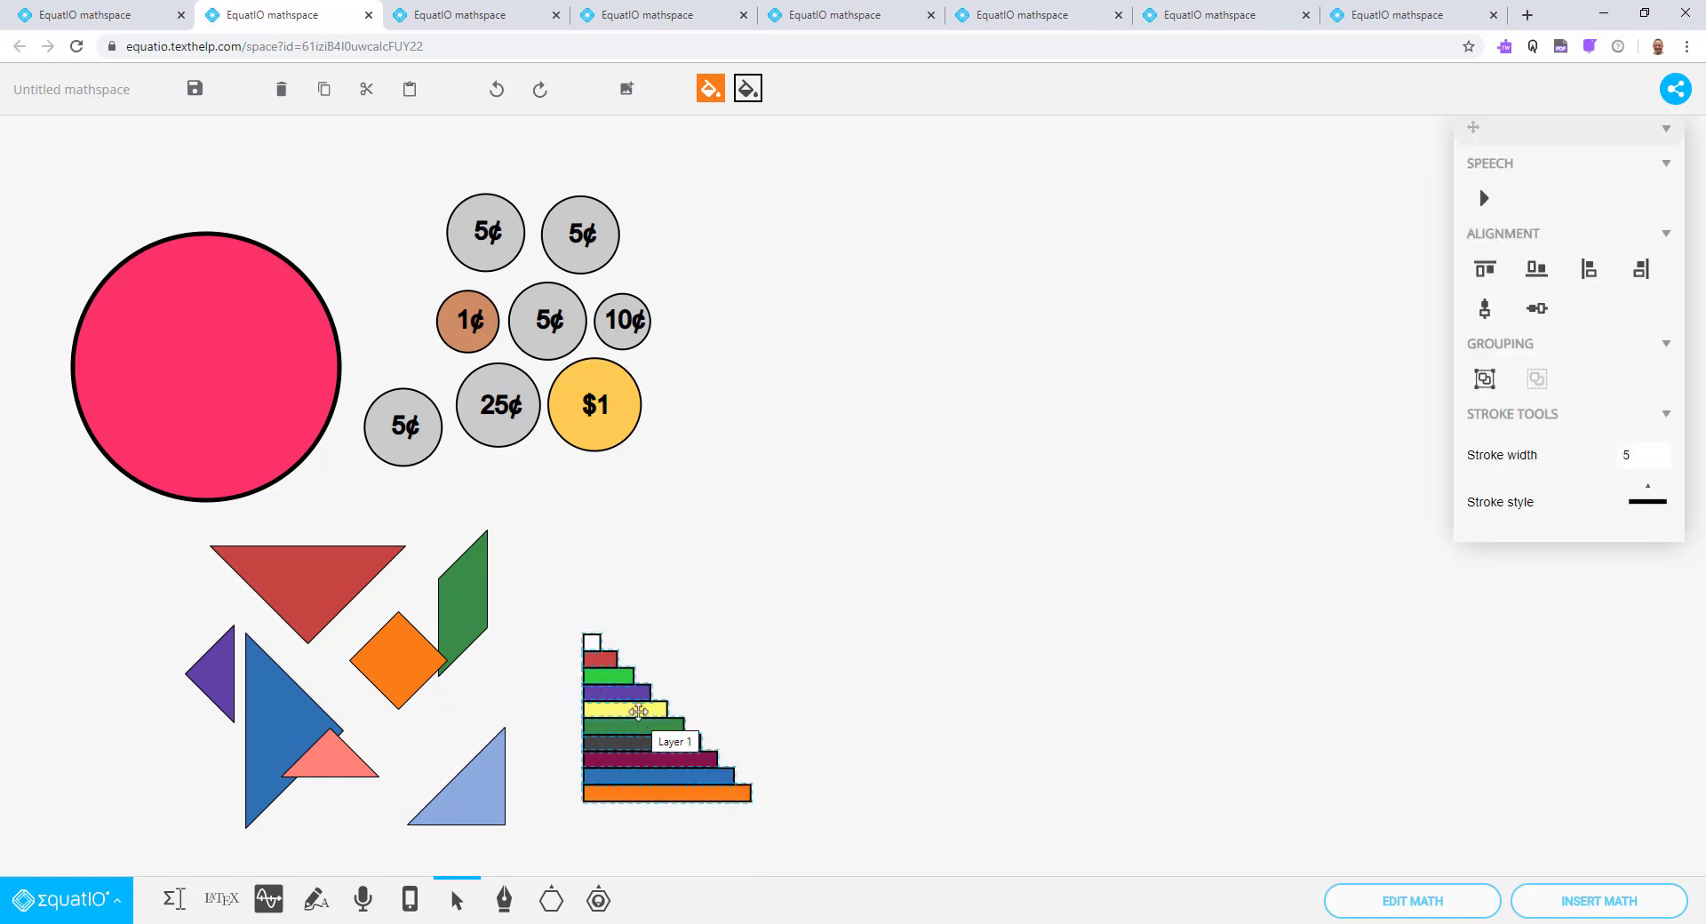
pyautogui.moveTo(638, 710); pyautogui.dragTo(698, 529)
pyautogui.click(705, 604)
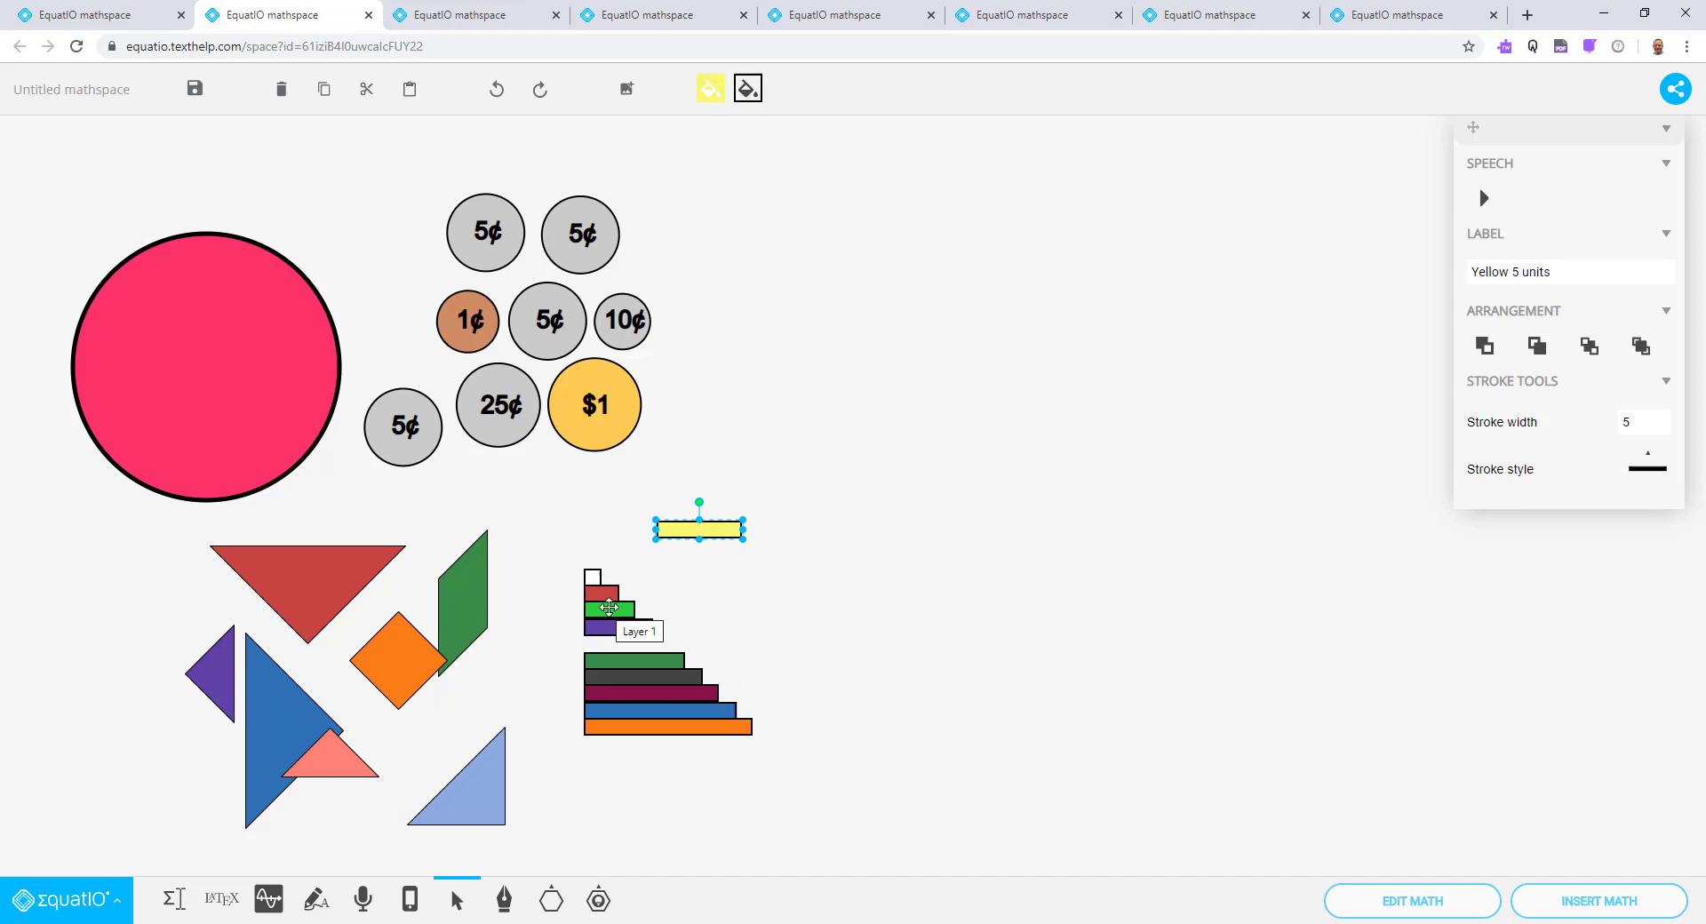
pyautogui.moveTo(607, 613); pyautogui.dragTo(681, 573)
pyautogui.moveTo(618, 665); pyautogui.dragTo(708, 611)
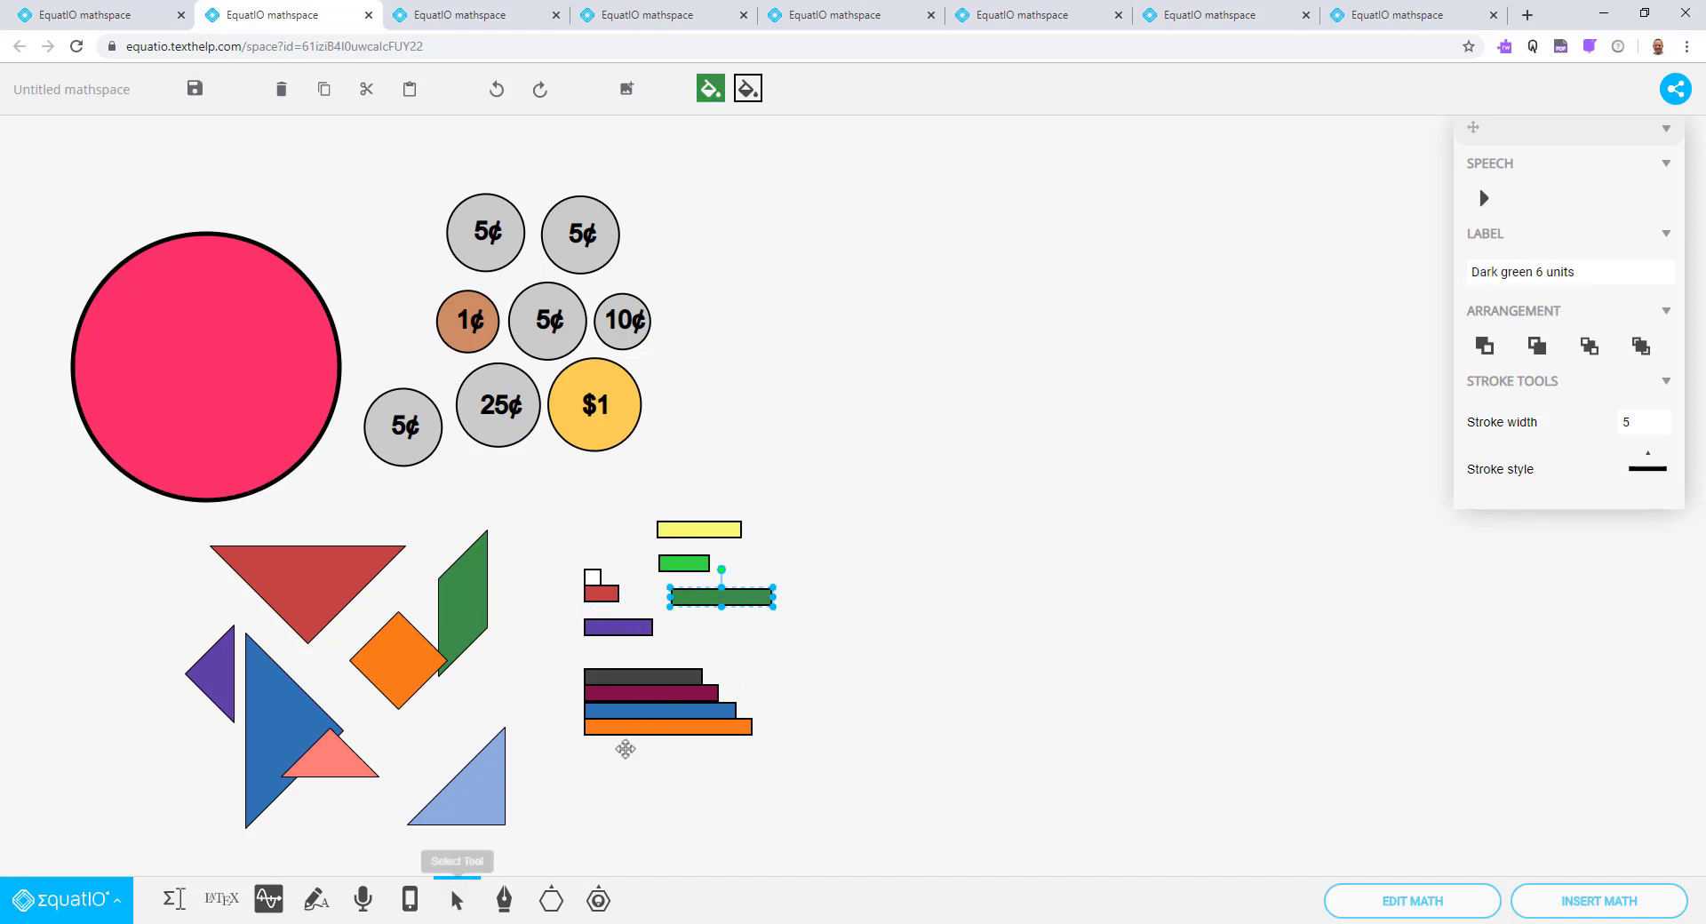
# Step: Draw a Sphere to the right of the coins
pyautogui.click(551, 899)
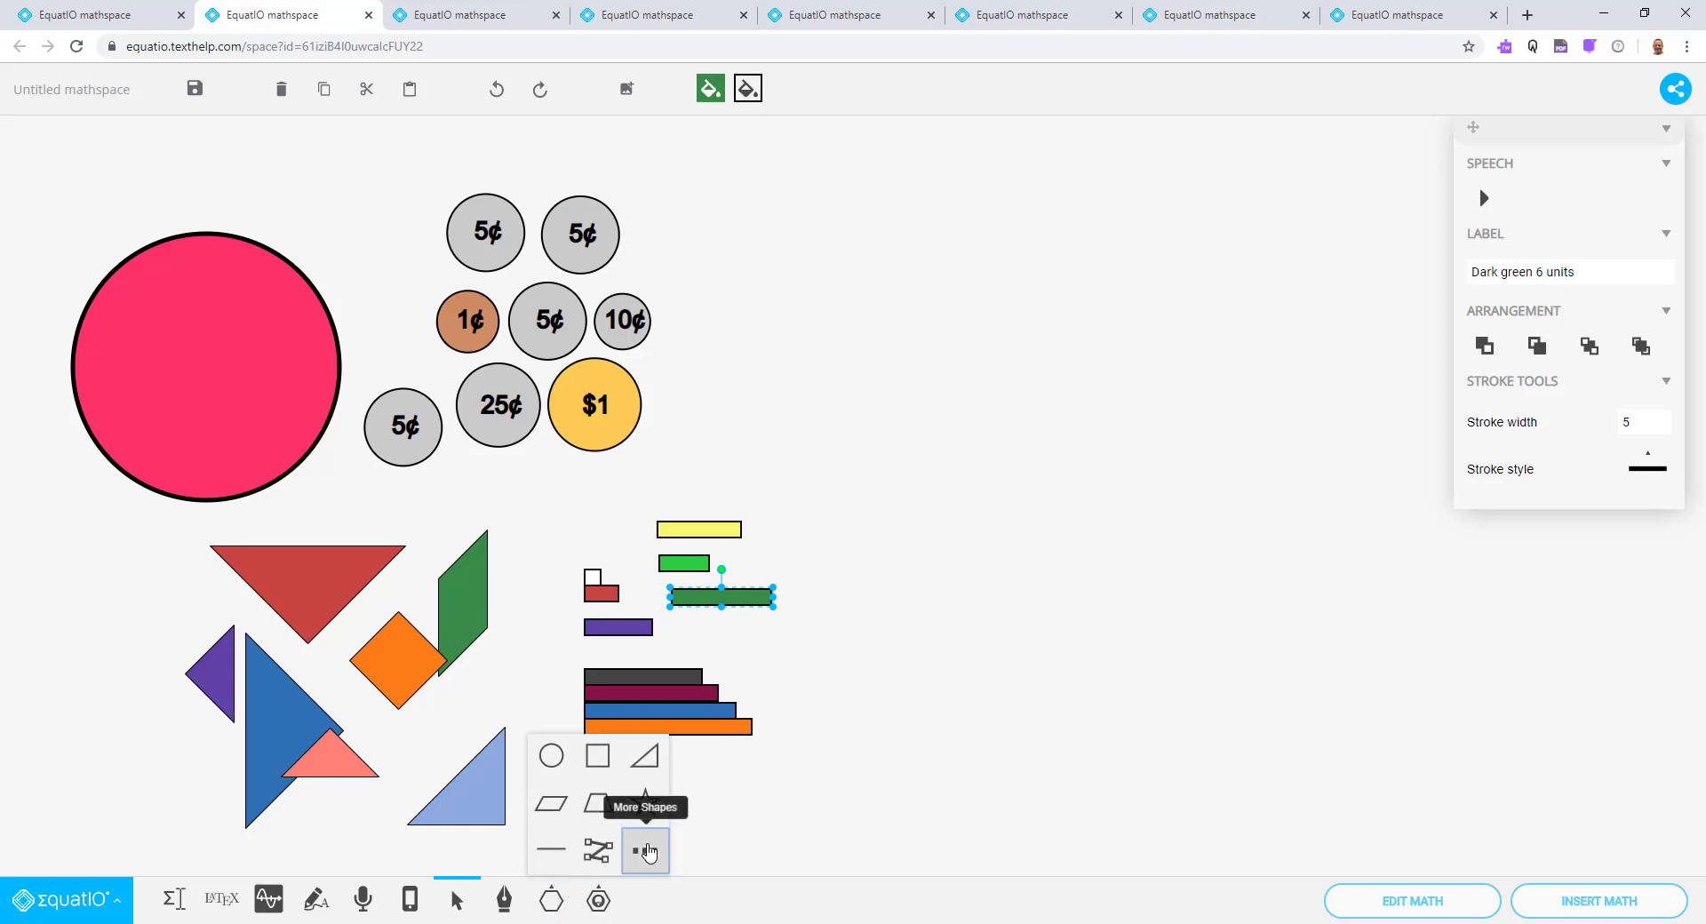
pyautogui.click(646, 853)
pyautogui.scroll(-10, 697, 839)
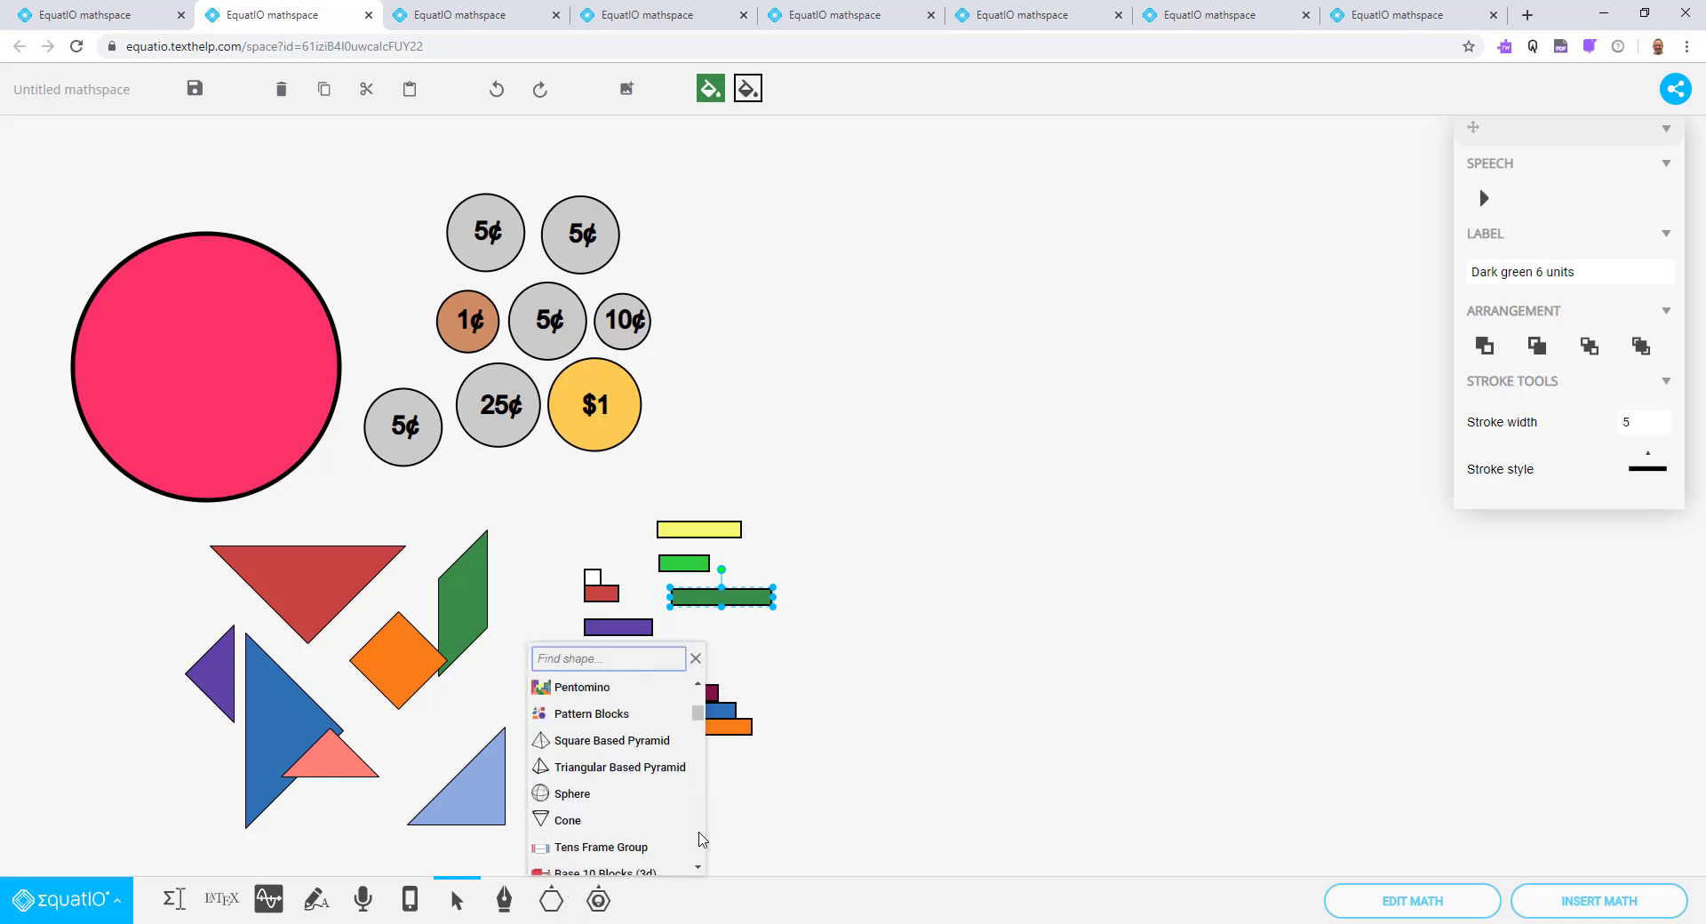
pyautogui.click(632, 795)
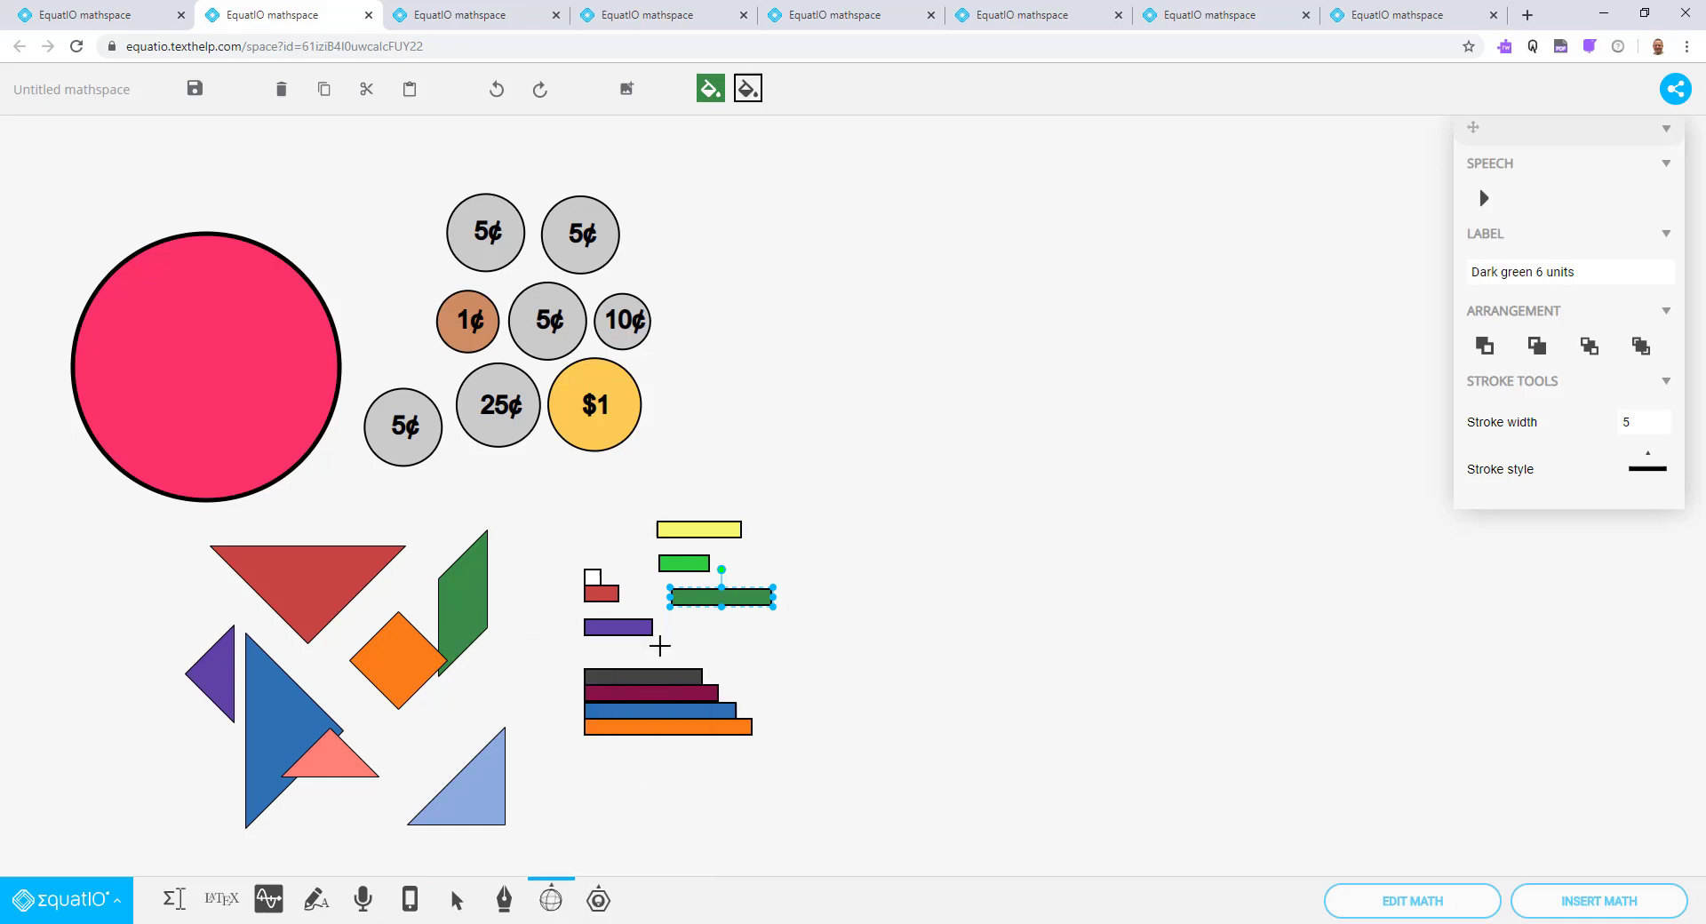
pyautogui.moveTo(734, 269); pyautogui.dragTo(857, 444)
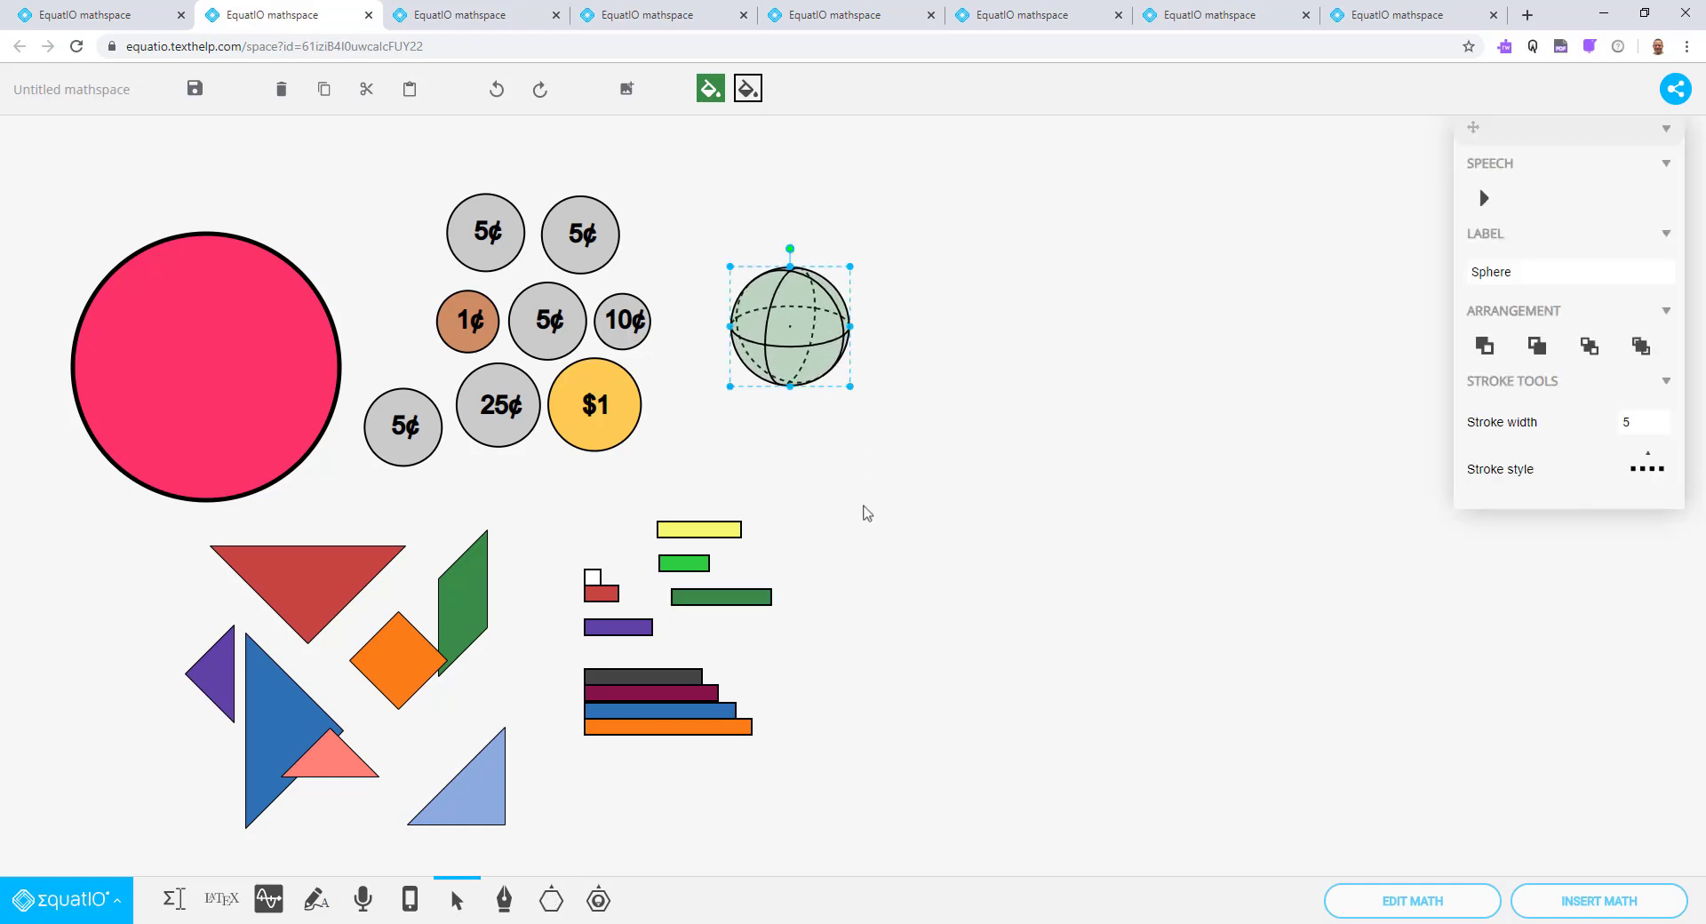
# Step: Draw a battery symbol below the sphere from the More Shapes list
pyautogui.click(886, 641)
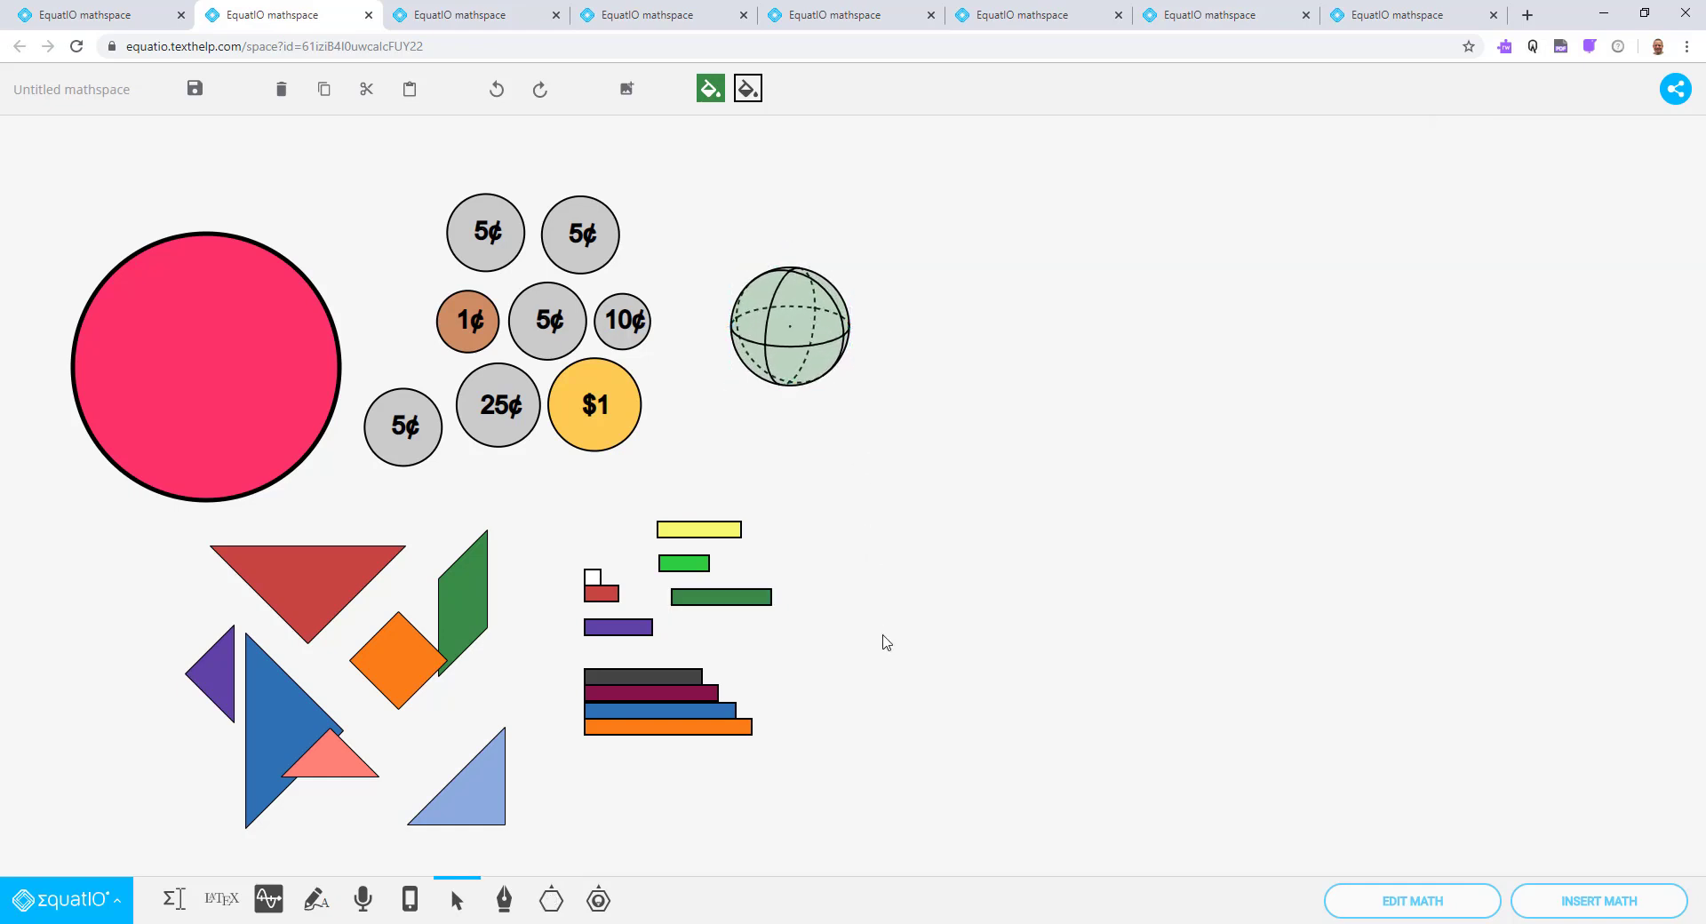
pyautogui.click(551, 900)
pyautogui.click(645, 851)
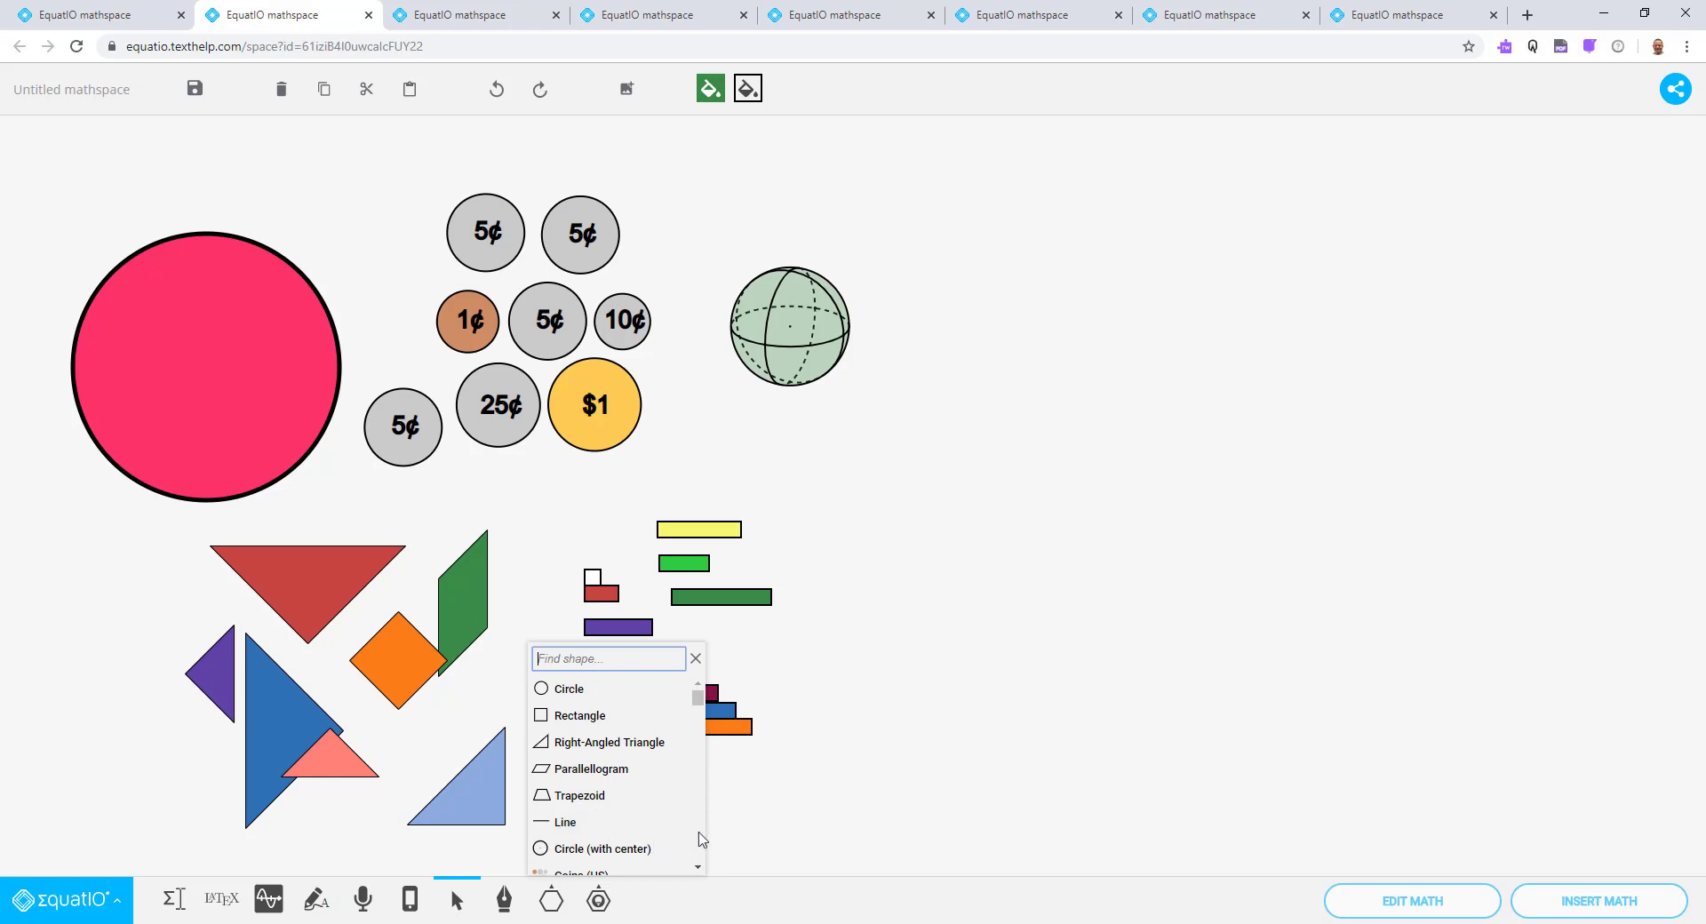
pyautogui.scroll(-10, 697, 839)
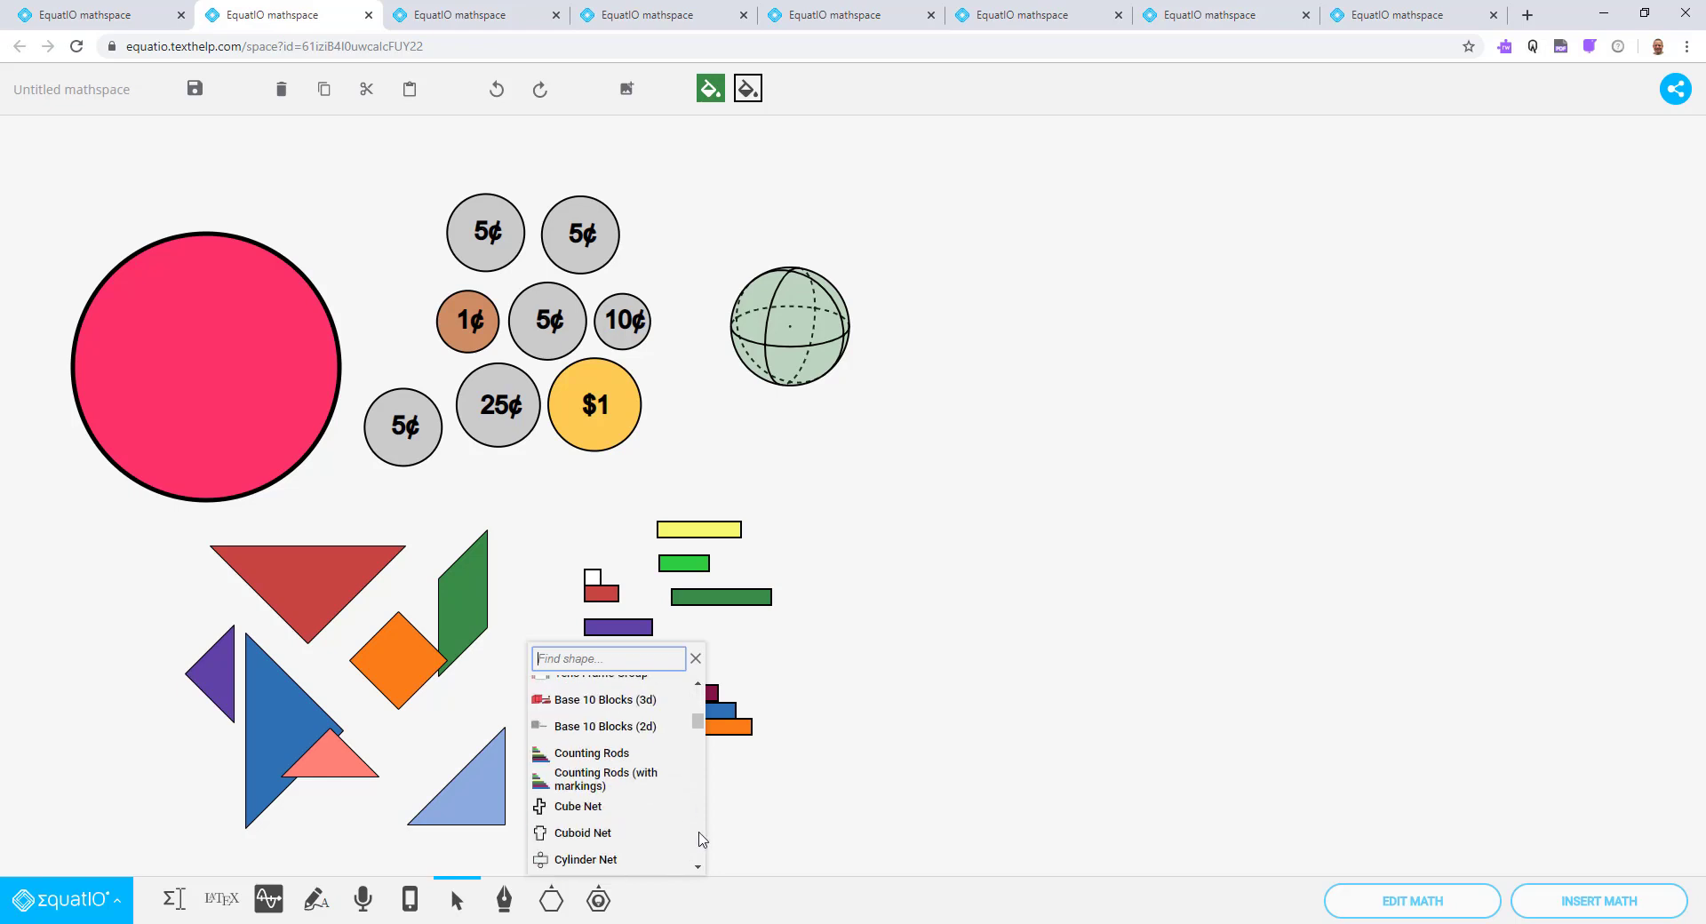
pyautogui.scroll(-2, 702, 839)
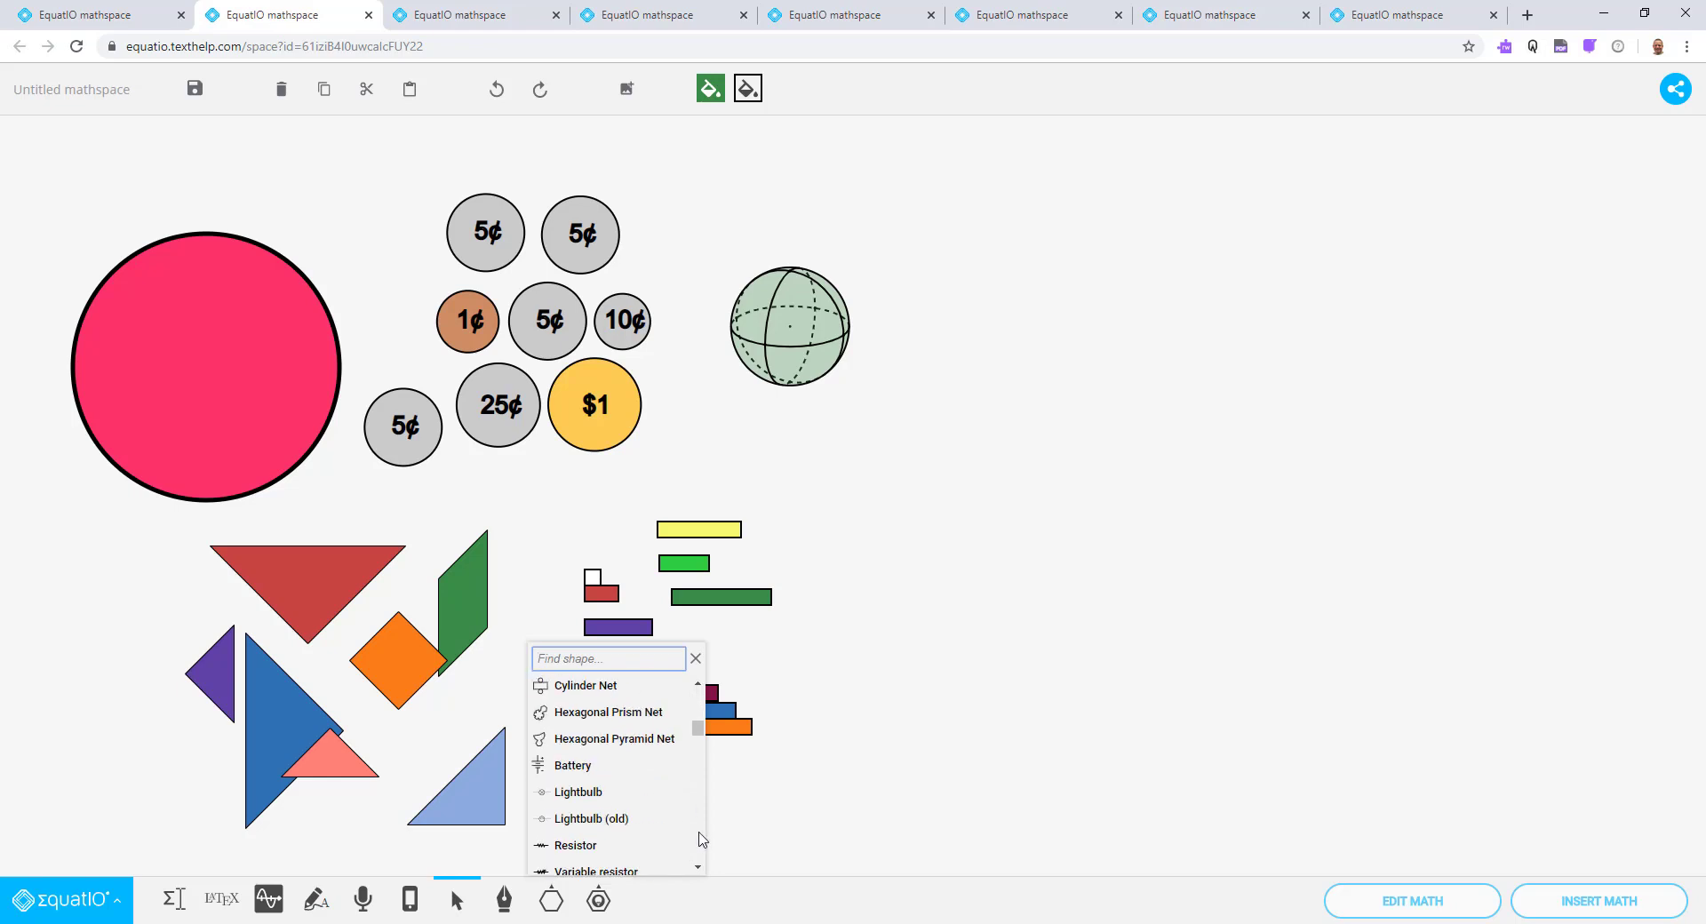
pyautogui.click(615, 773)
pyautogui.moveTo(854, 469); pyautogui.dragTo(978, 781)
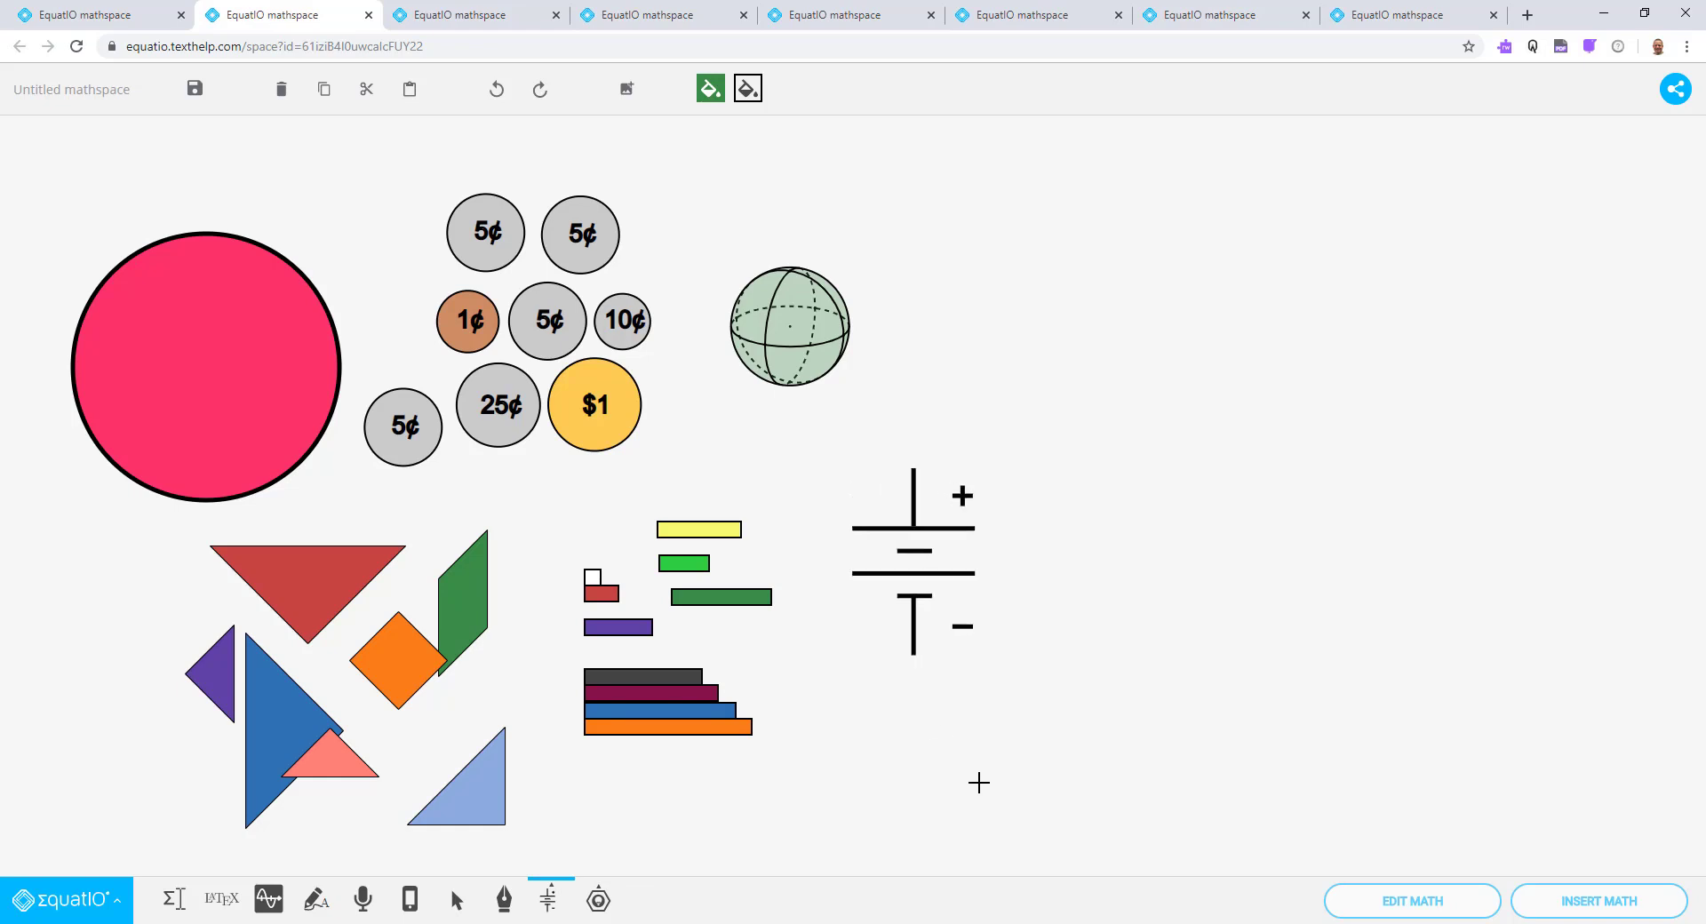
pyautogui.click(839, 771)
# Step: Draw a green car to the upper right of the sphere
pyautogui.click(550, 899)
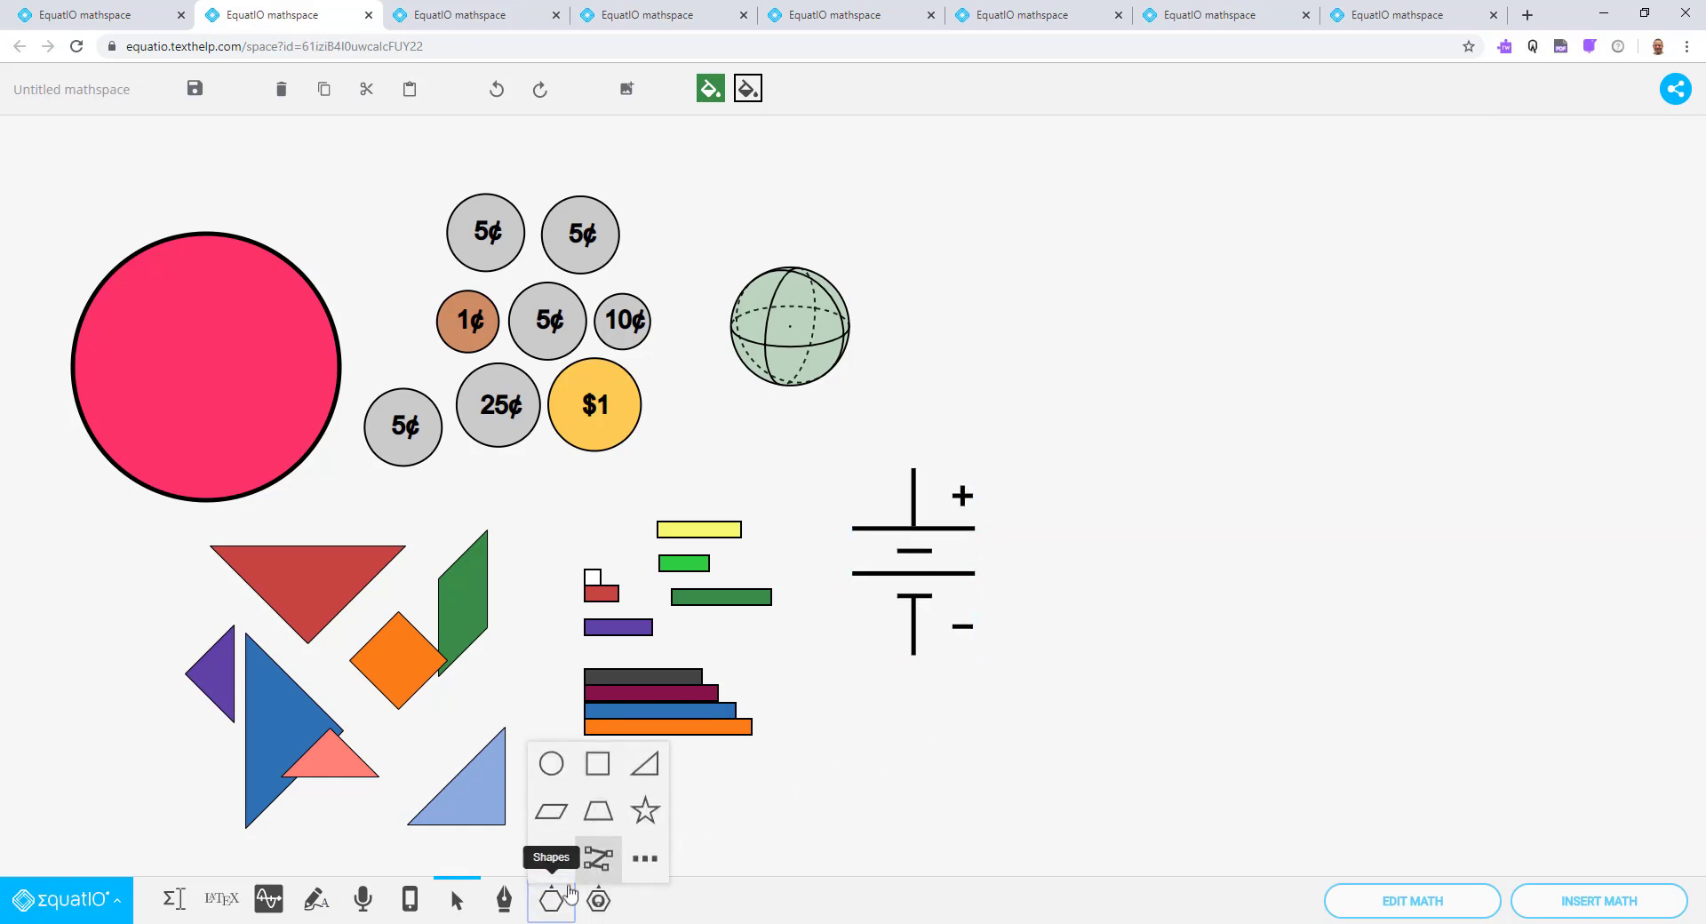
pyautogui.click(662, 854)
pyautogui.scroll(-8, 697, 840)
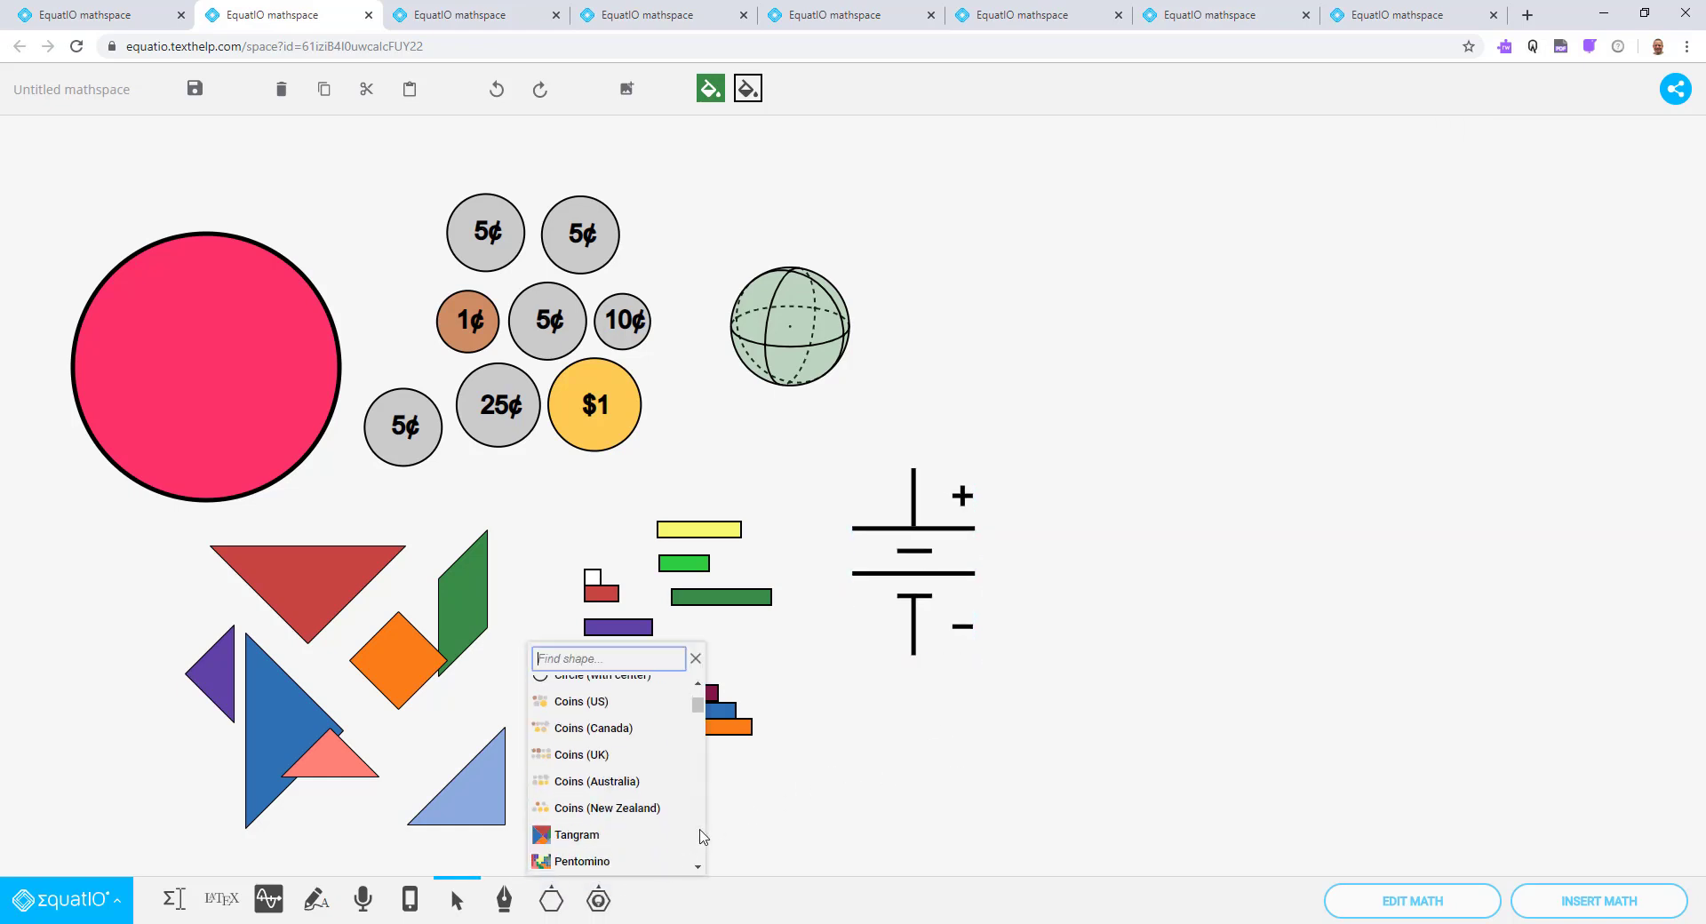
pyautogui.scroll(-6, 702, 837)
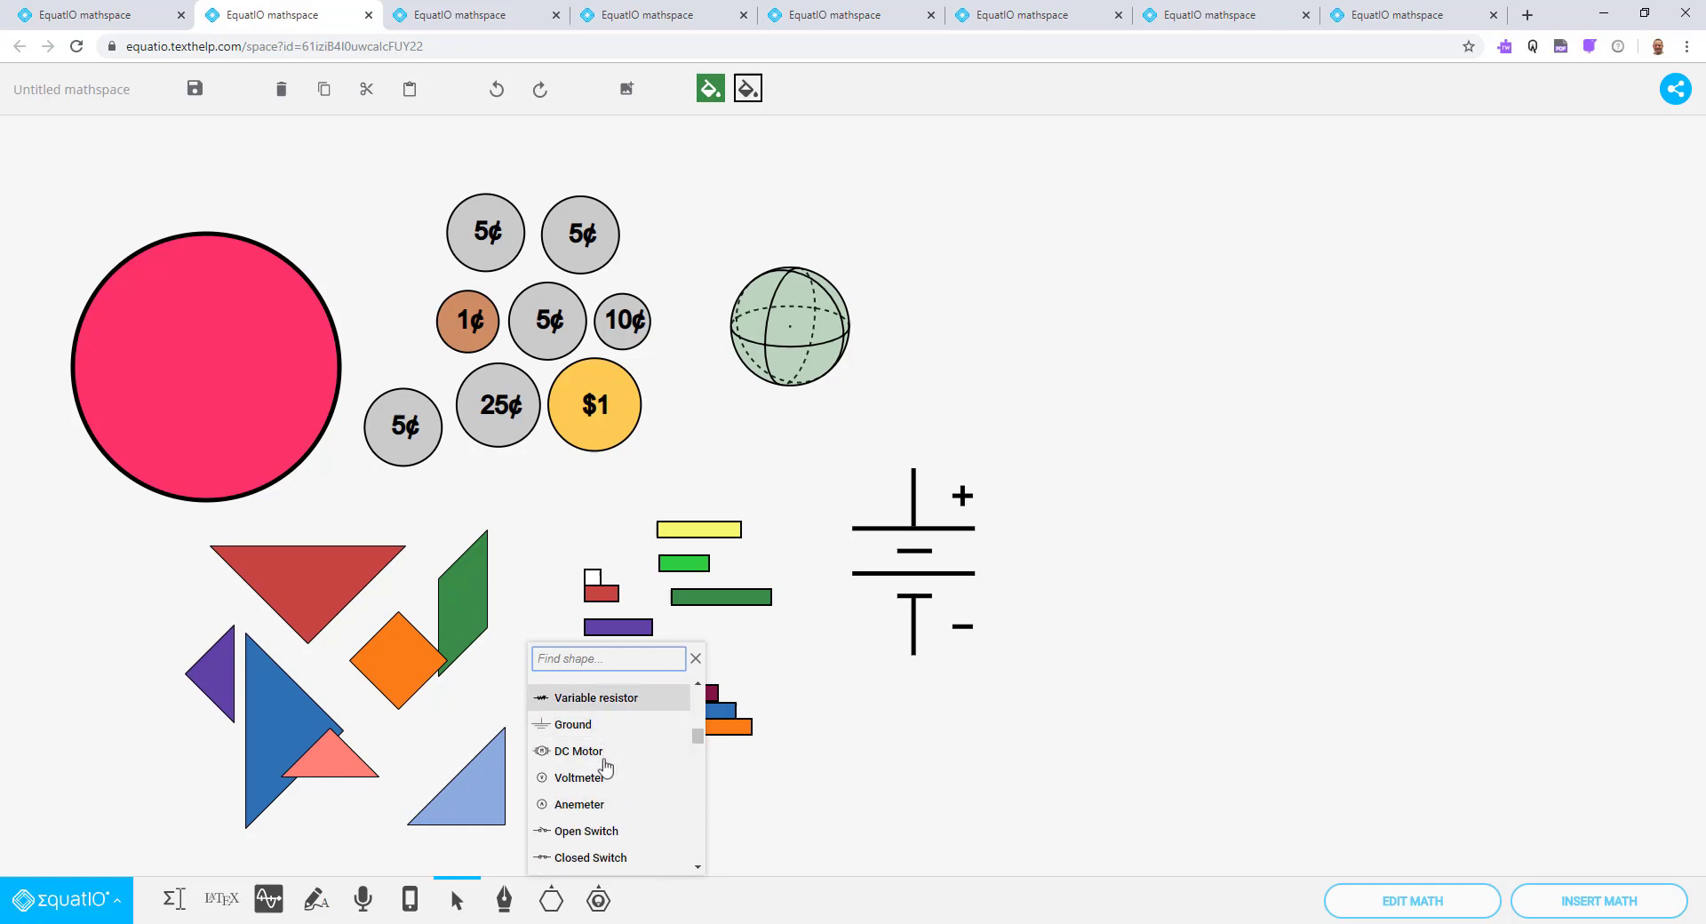
pyautogui.scroll(-4, 604, 771)
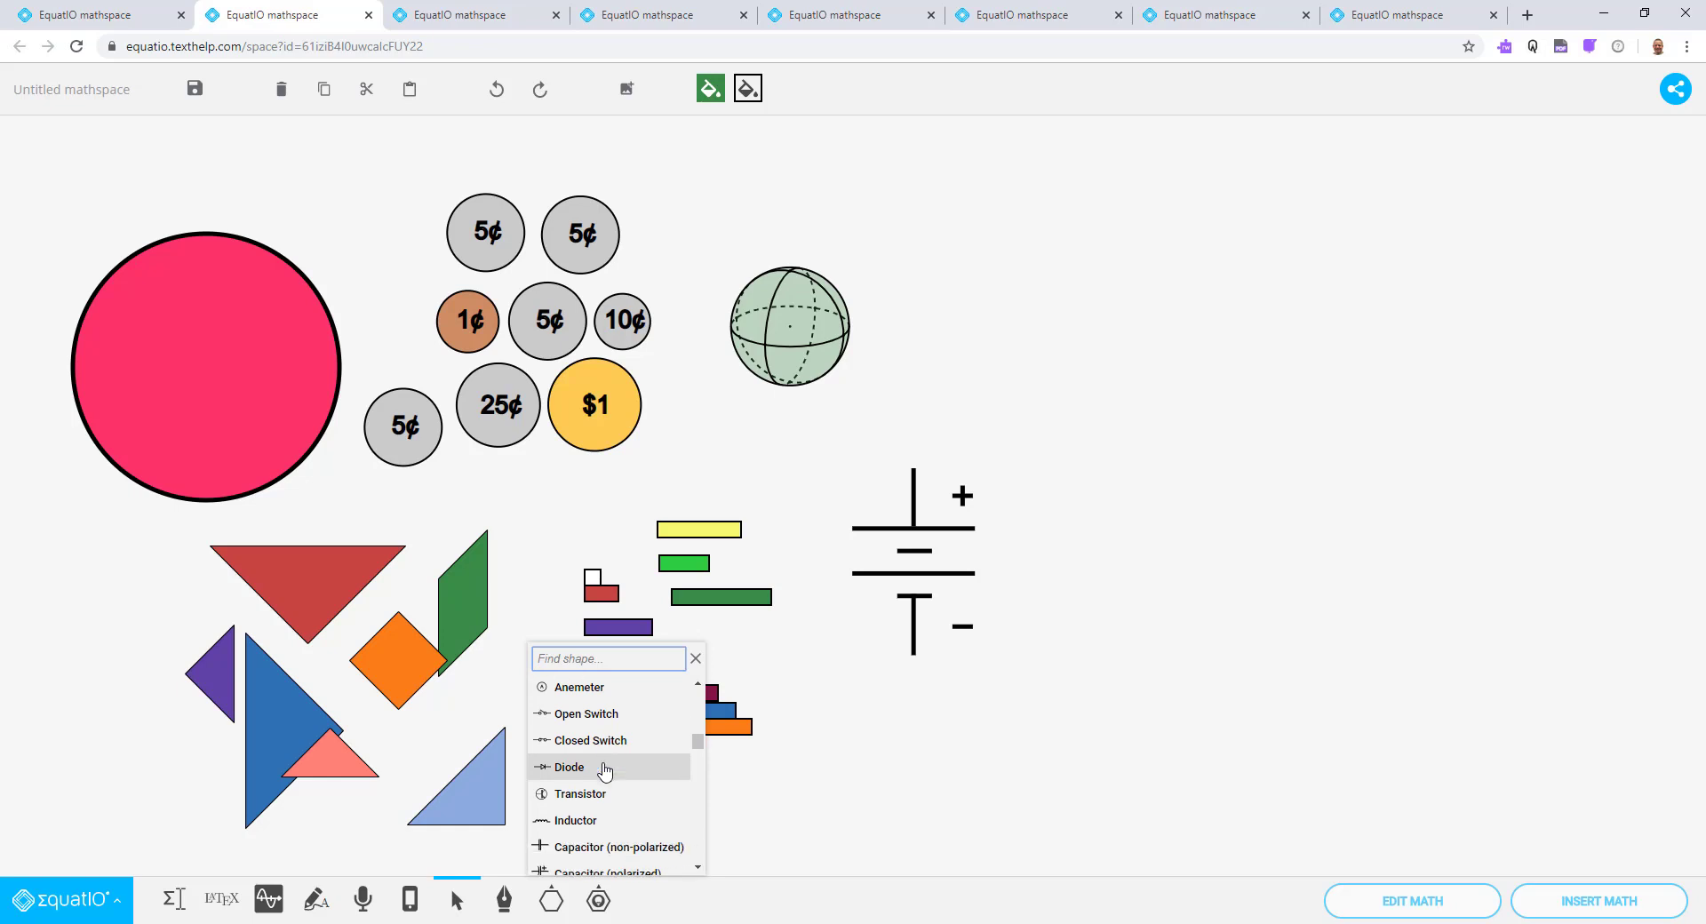
pyautogui.scroll(-8, 604, 771)
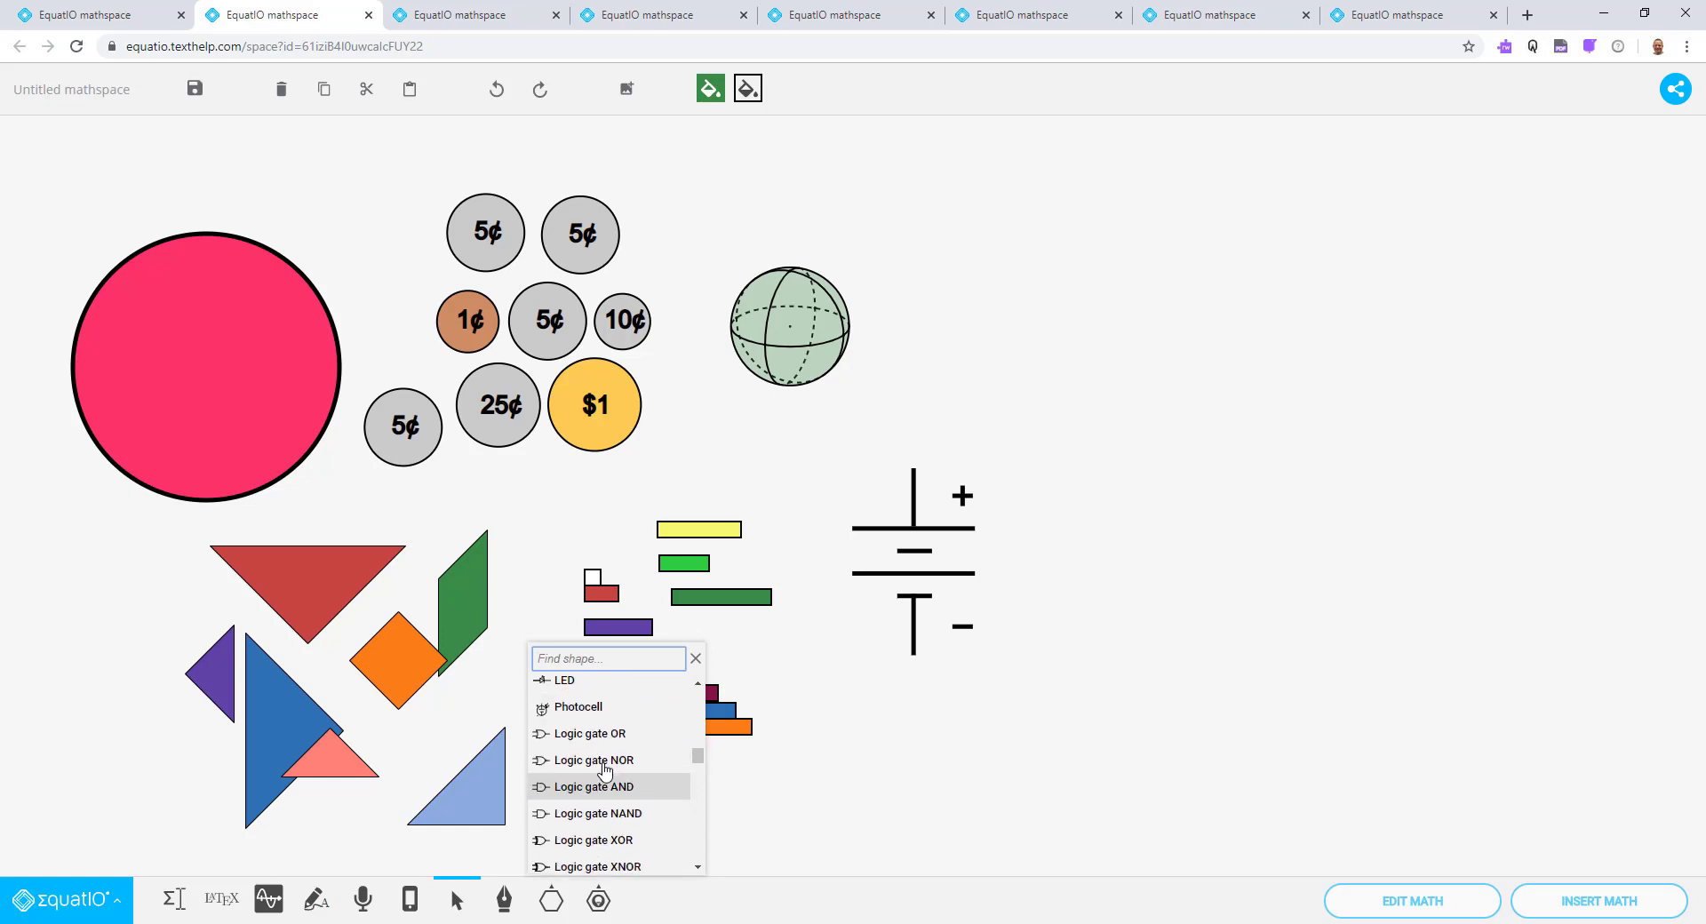
pyautogui.scroll(-8, 604, 771)
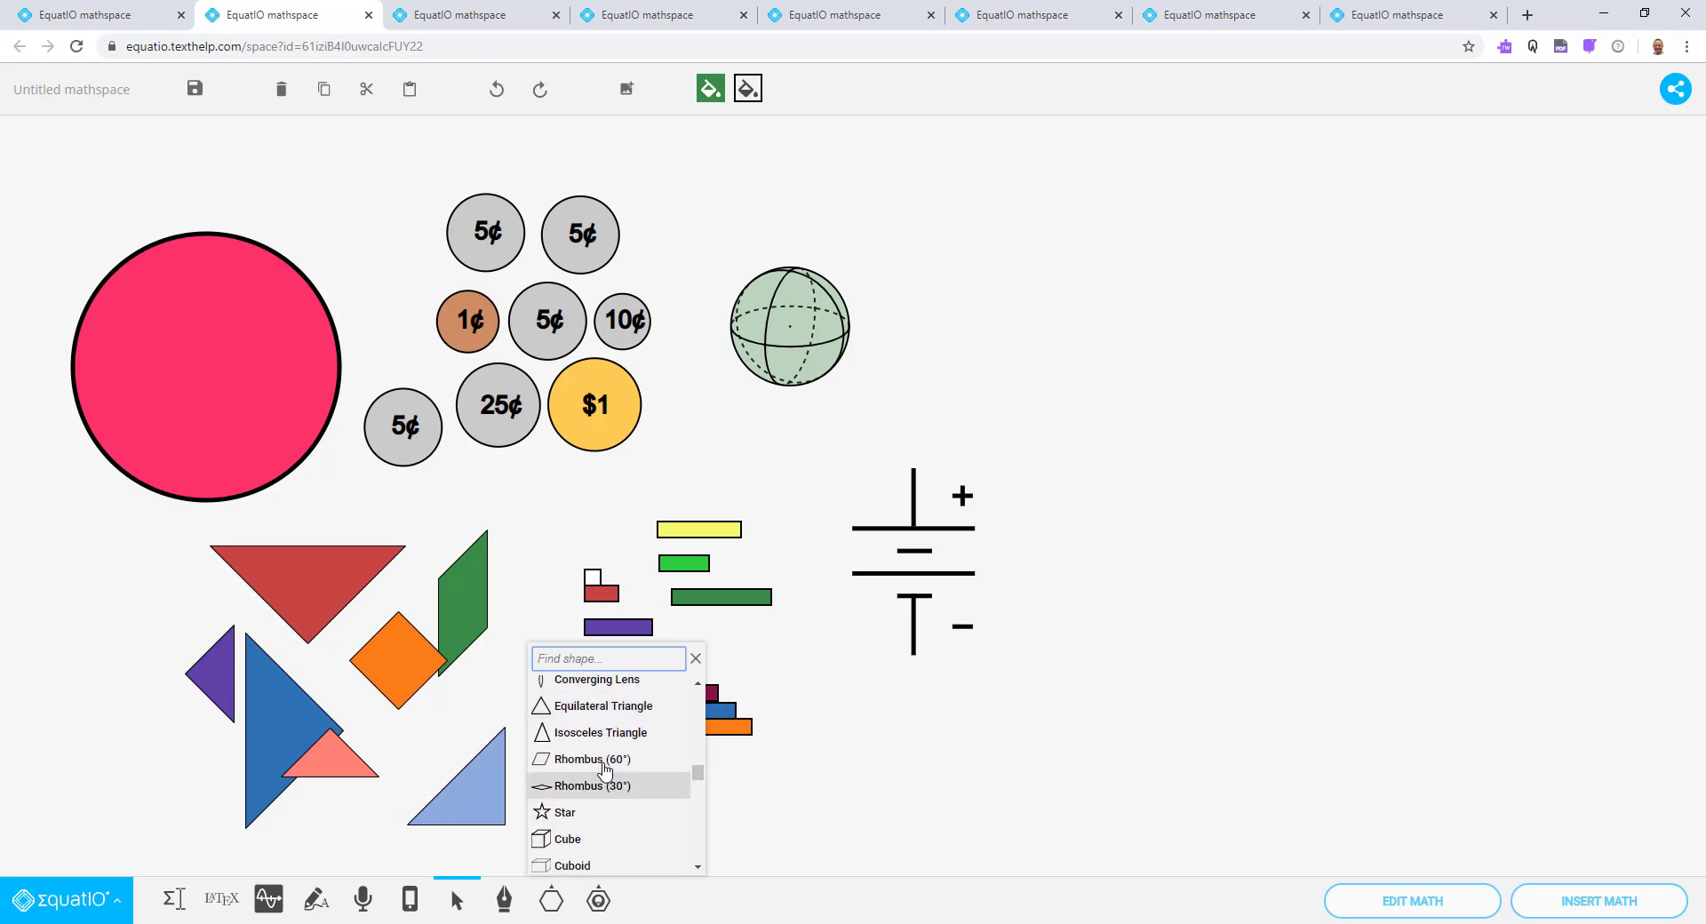
pyautogui.scroll(-2, 605, 774)
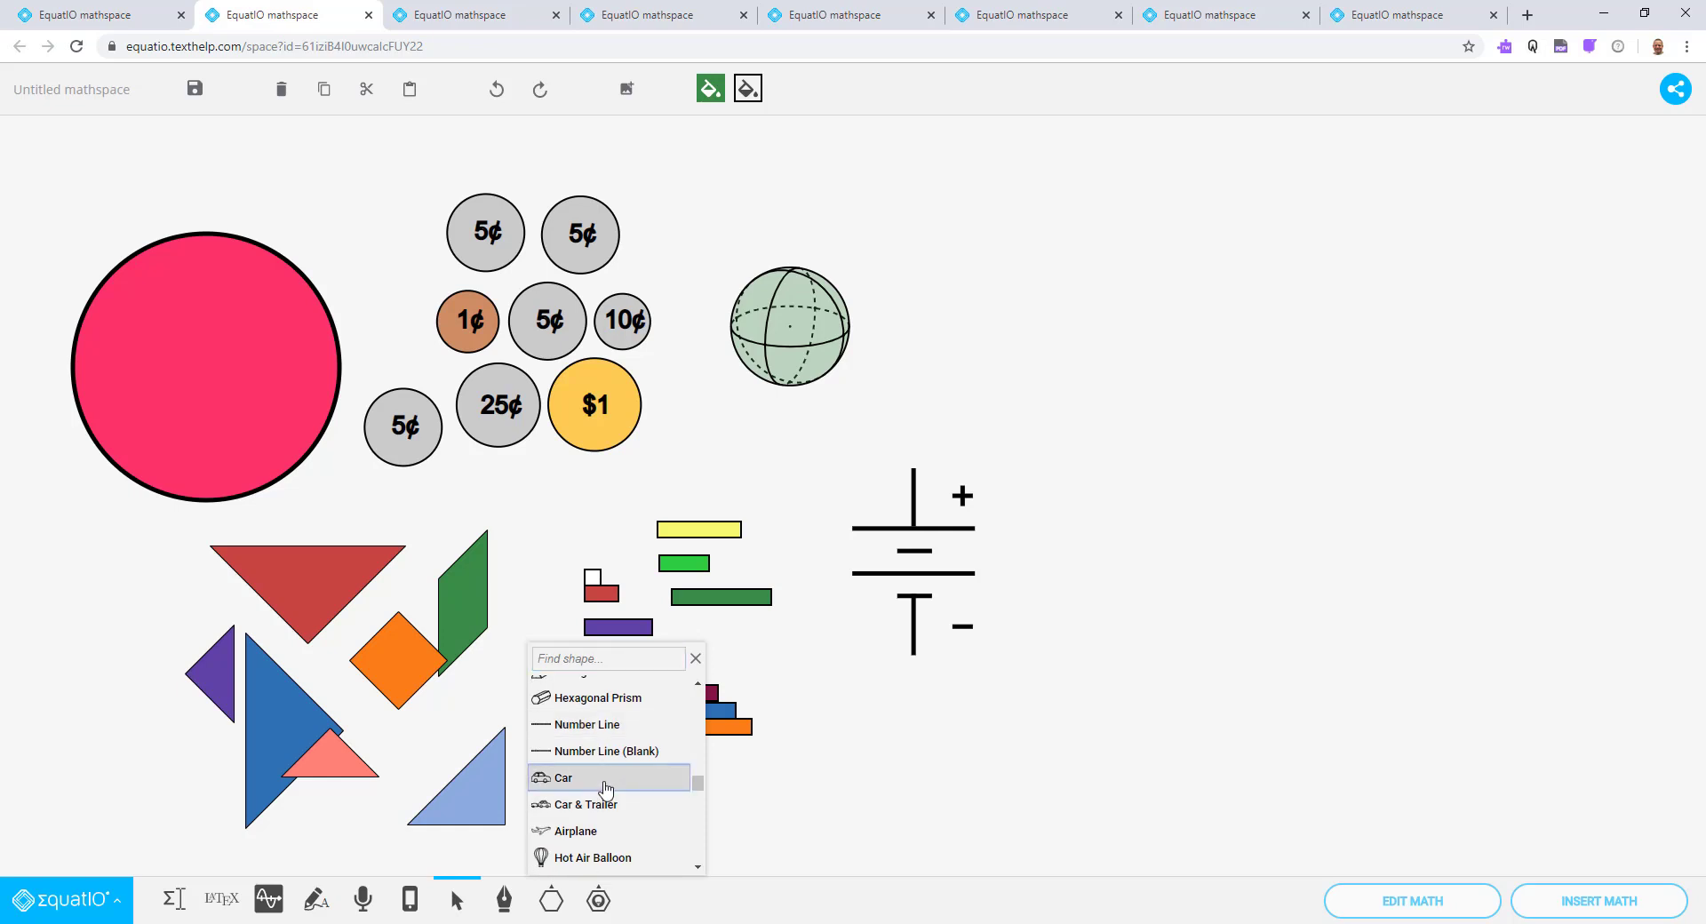
pyautogui.click(605, 775)
pyautogui.moveTo(949, 251); pyautogui.dragTo(1125, 550)
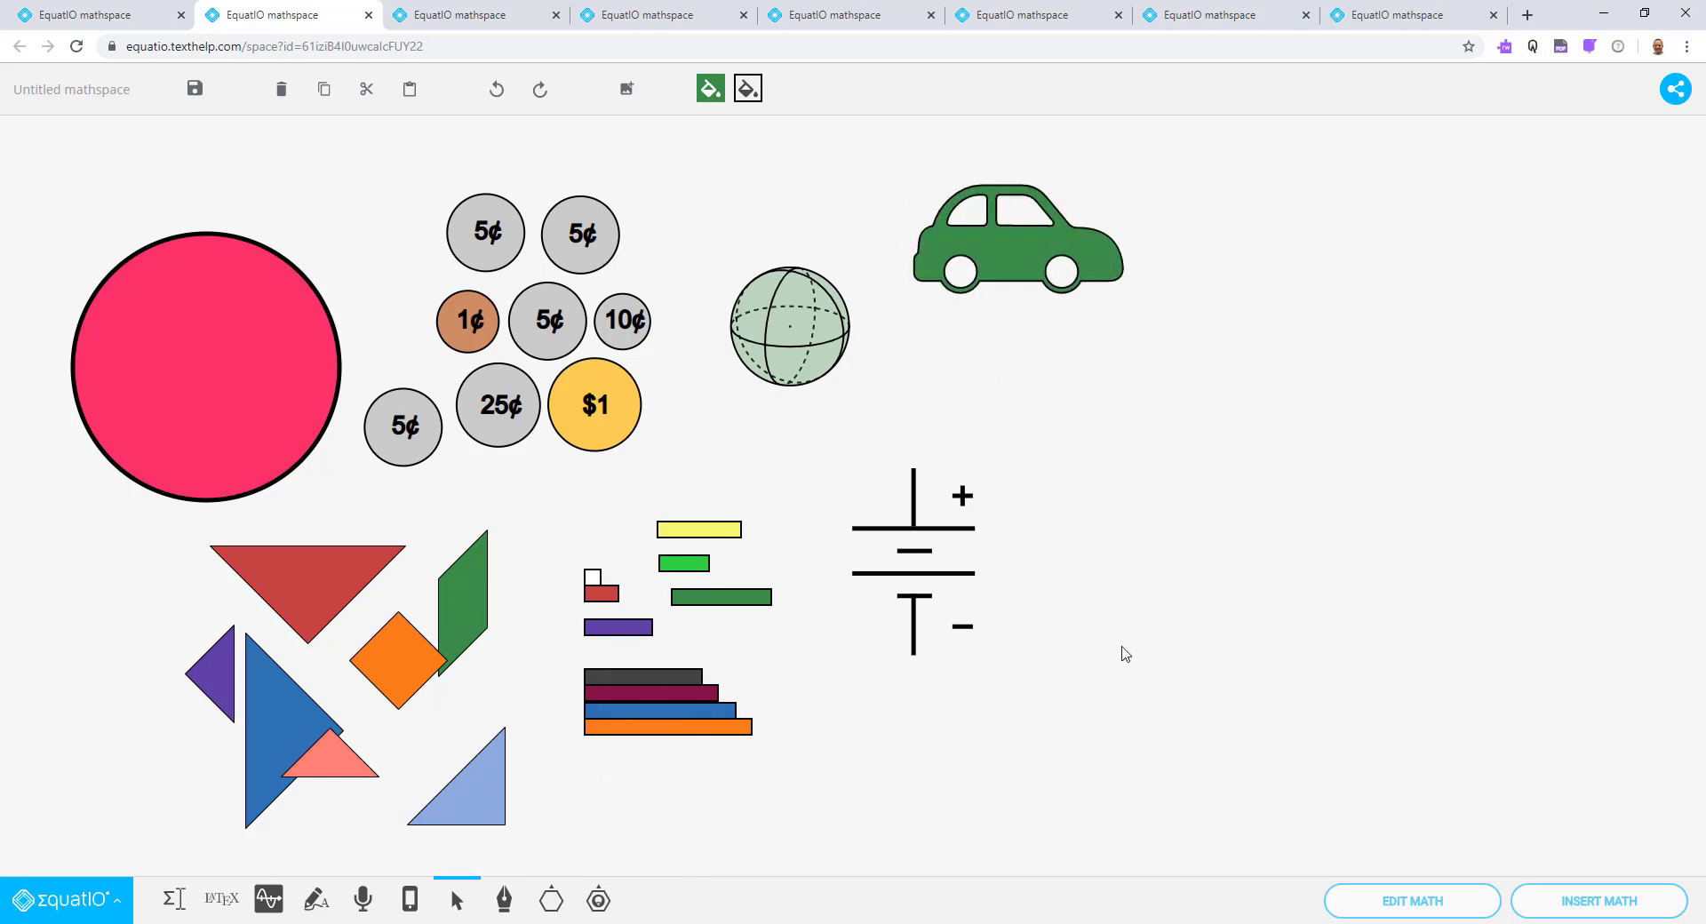
# Step: Draw a horizontal straight line across the car
pyautogui.click(553, 899)
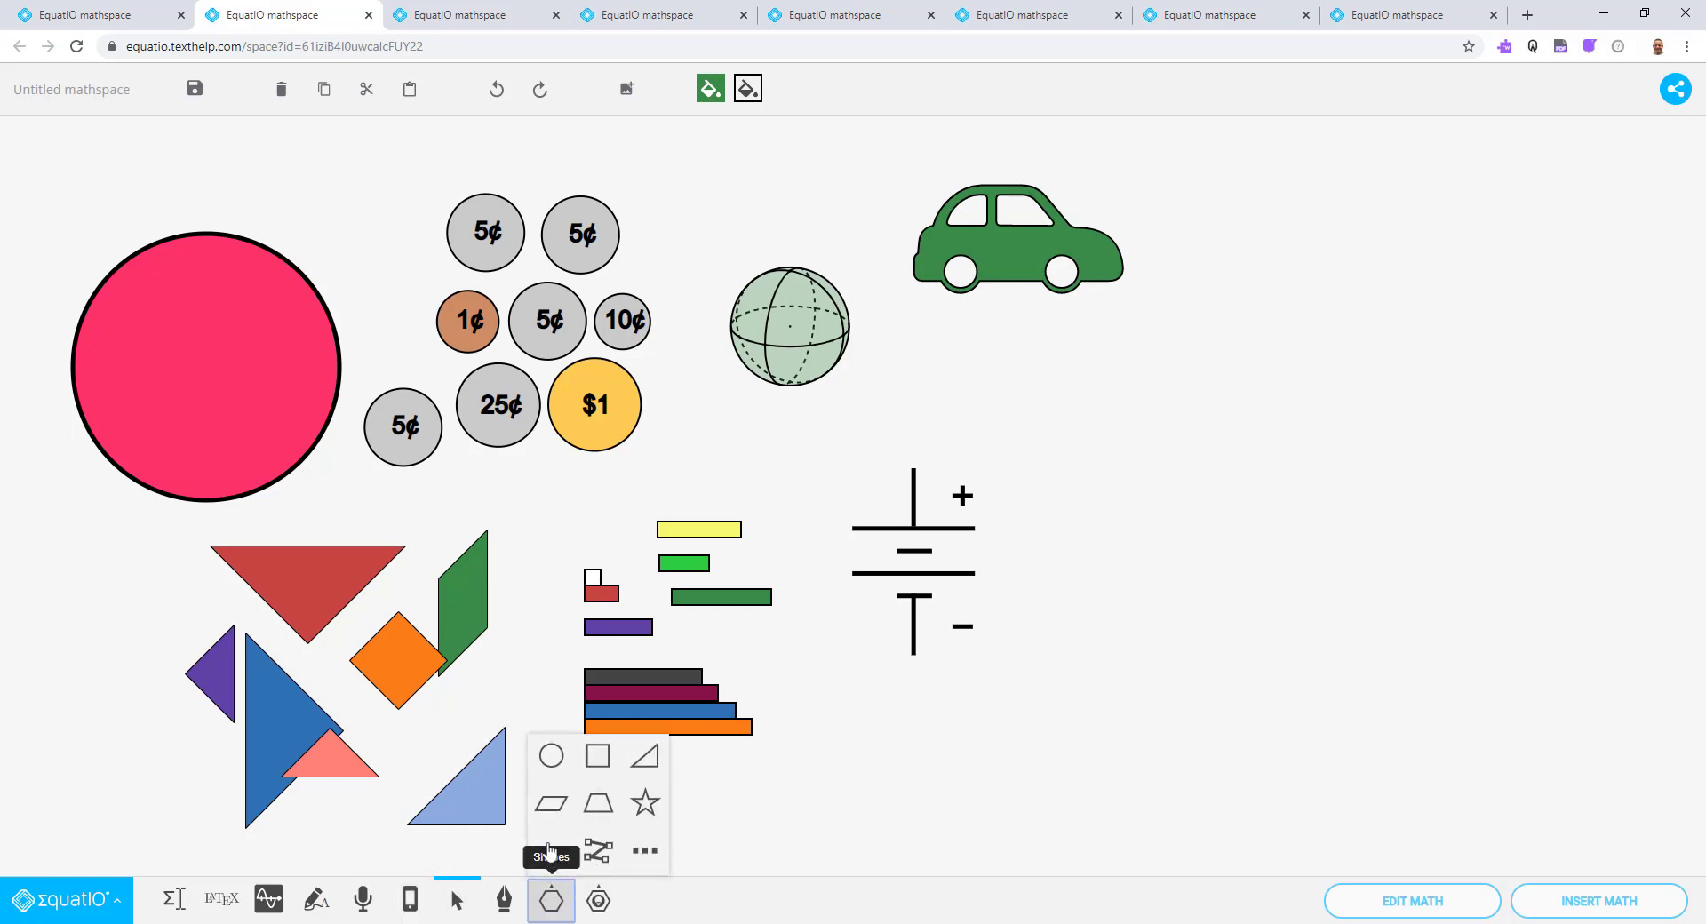
pyautogui.click(549, 850)
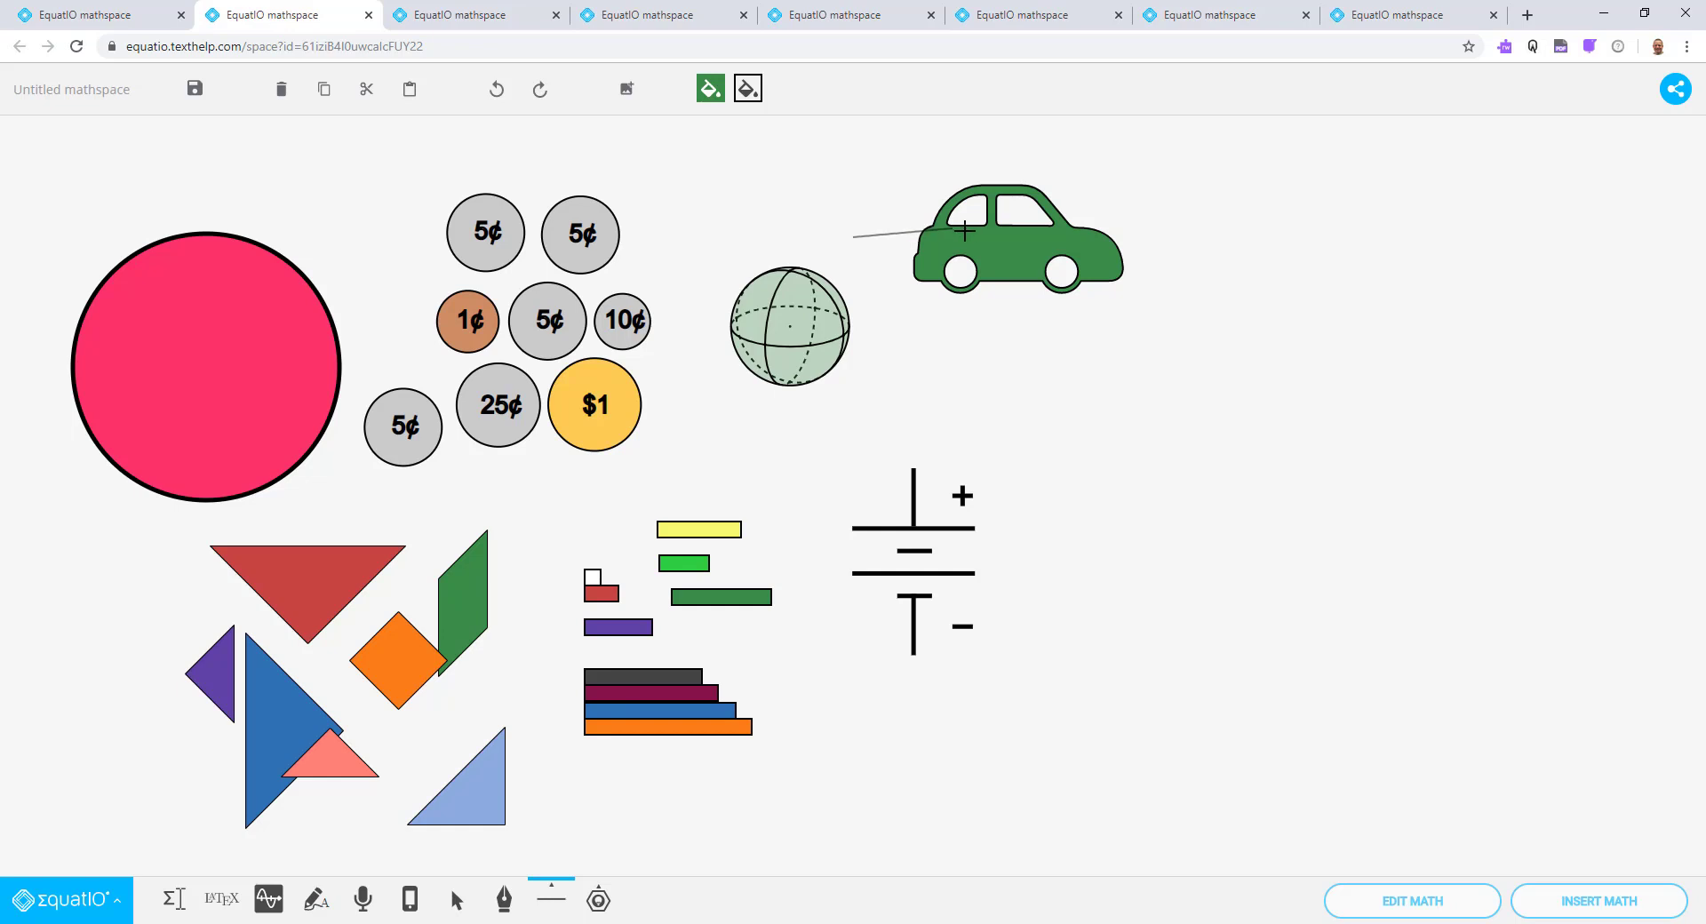
pyautogui.moveTo(964, 230); pyautogui.dragTo(1147, 237)
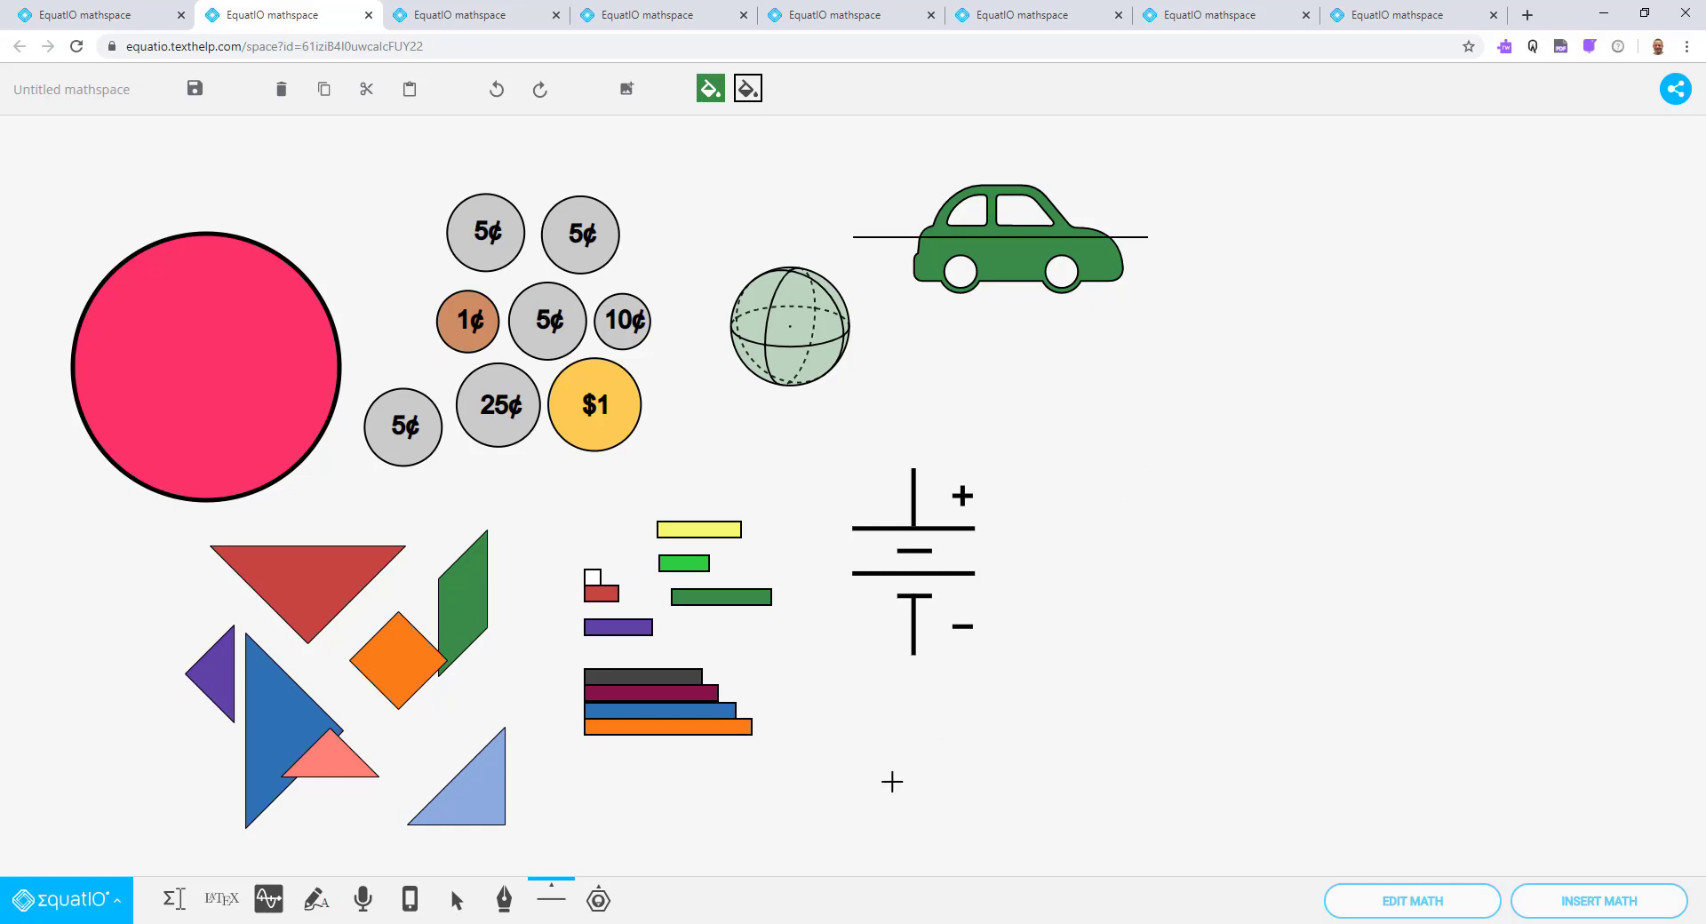
# Step: Place a protractor right of the battery and coordinate axes below it
pyautogui.click(597, 905)
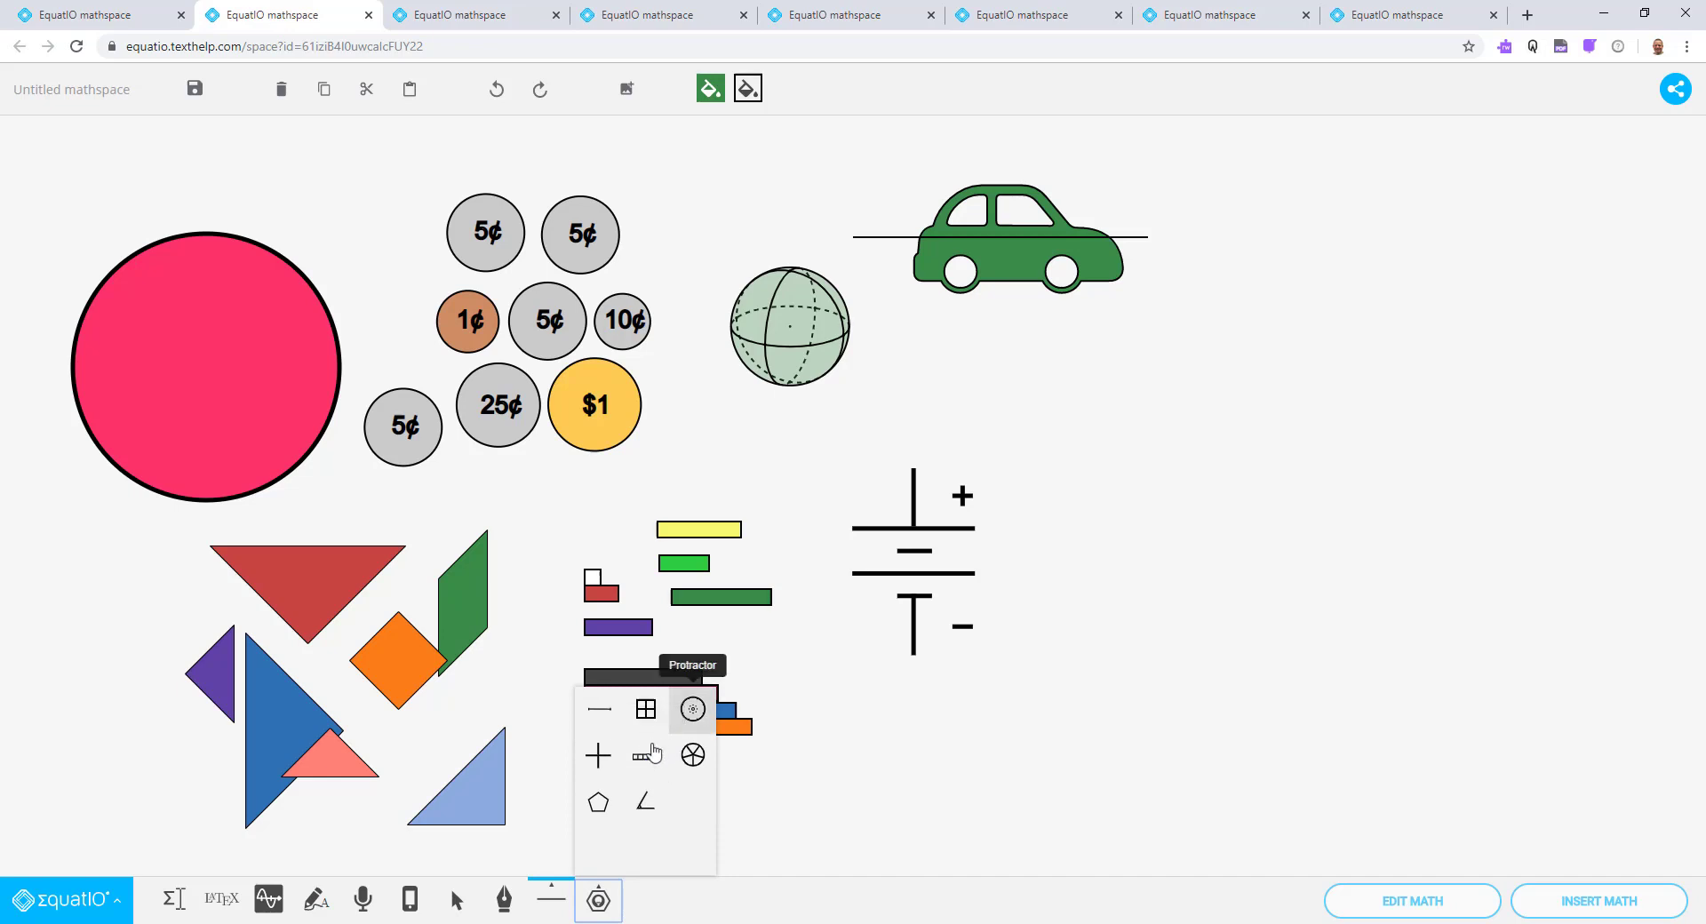
pyautogui.click(694, 711)
pyautogui.moveTo(1085, 407); pyautogui.dragTo(1283, 653)
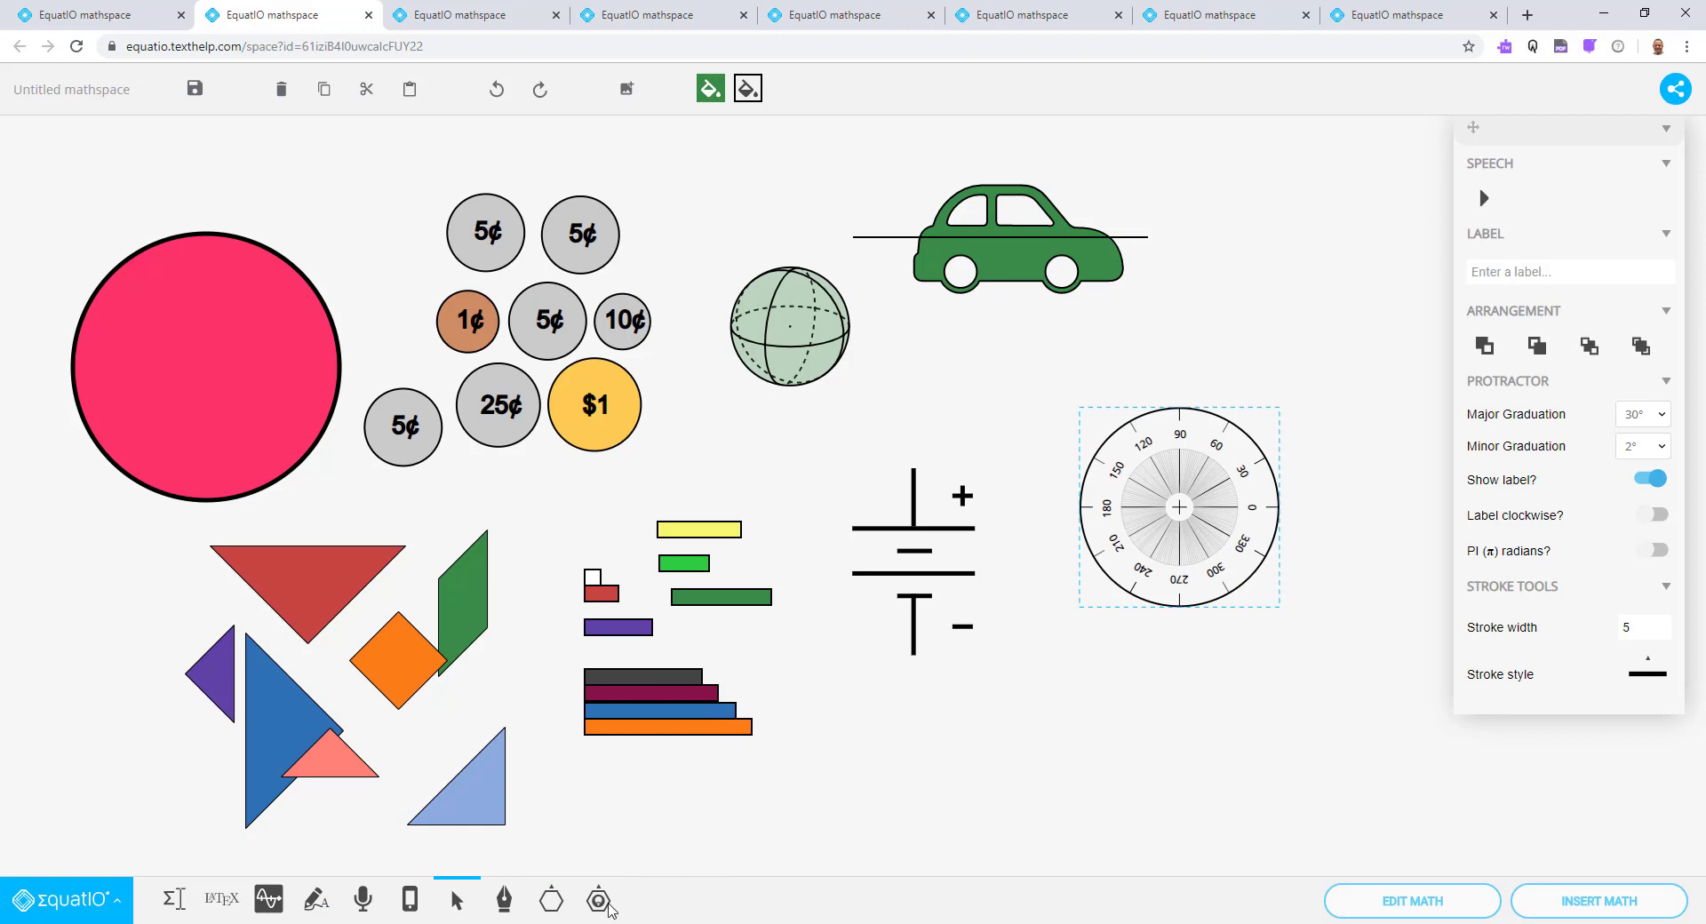
pyautogui.click(608, 902)
pyautogui.click(598, 754)
pyautogui.moveTo(1008, 690); pyautogui.dragTo(1151, 806)
pyautogui.moveTo(1256, 917); pyautogui.dragTo(1270, 813)
pyautogui.click(1276, 734)
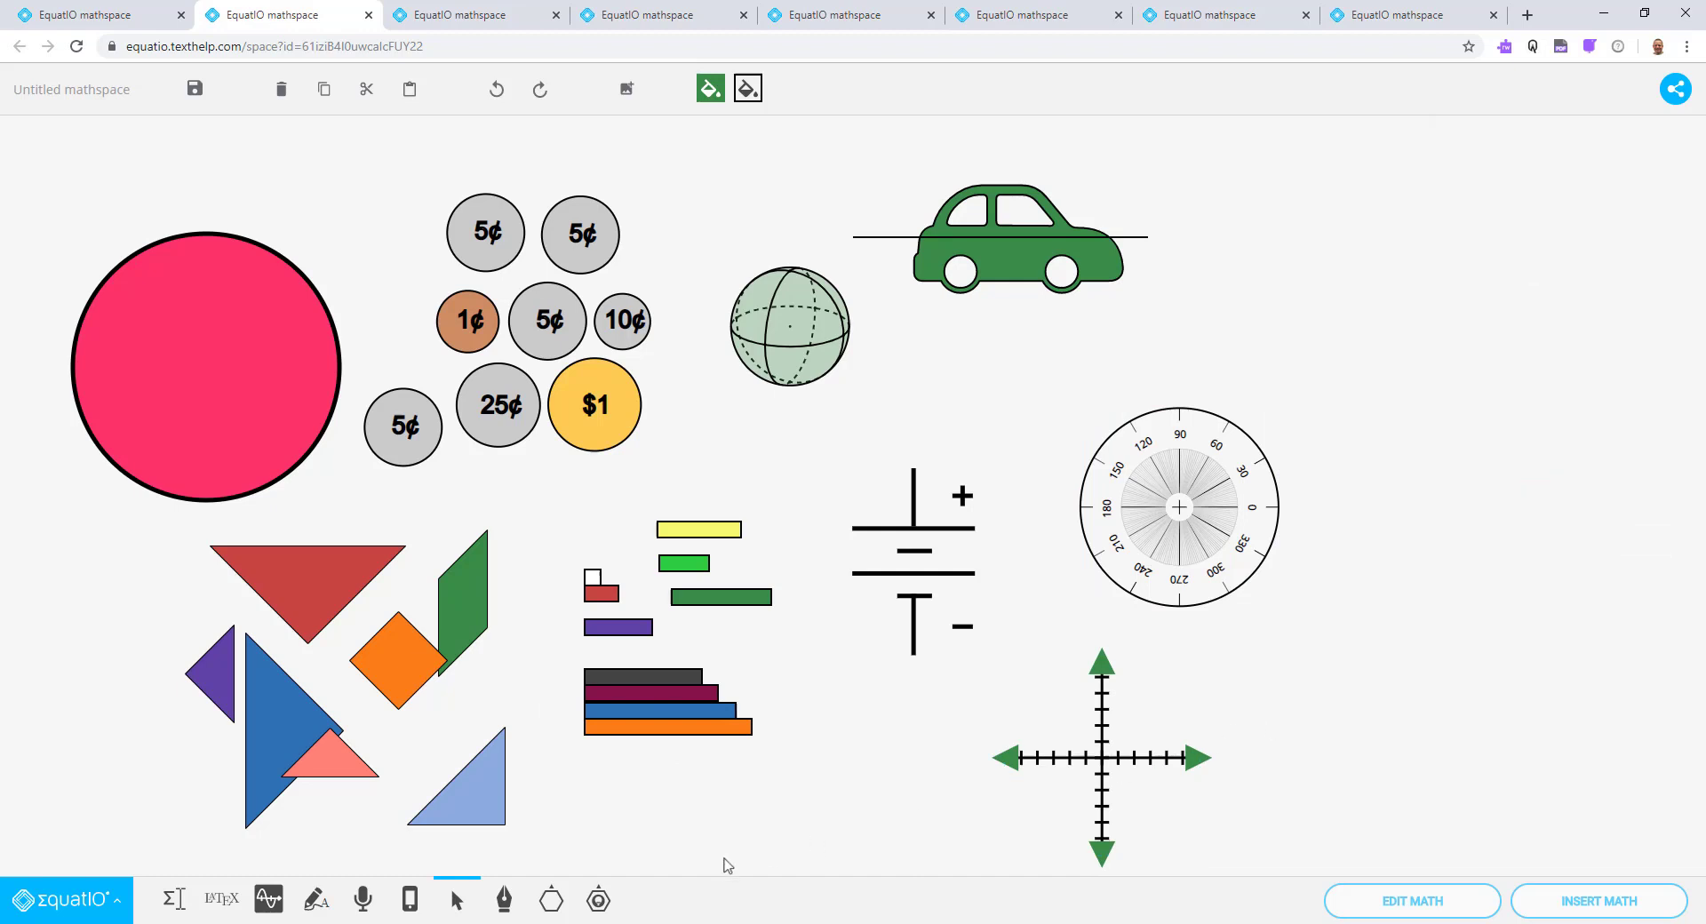
# Step: Draw a number line across the top of the canvas and set it to 8 ticks
pyautogui.click(550, 899)
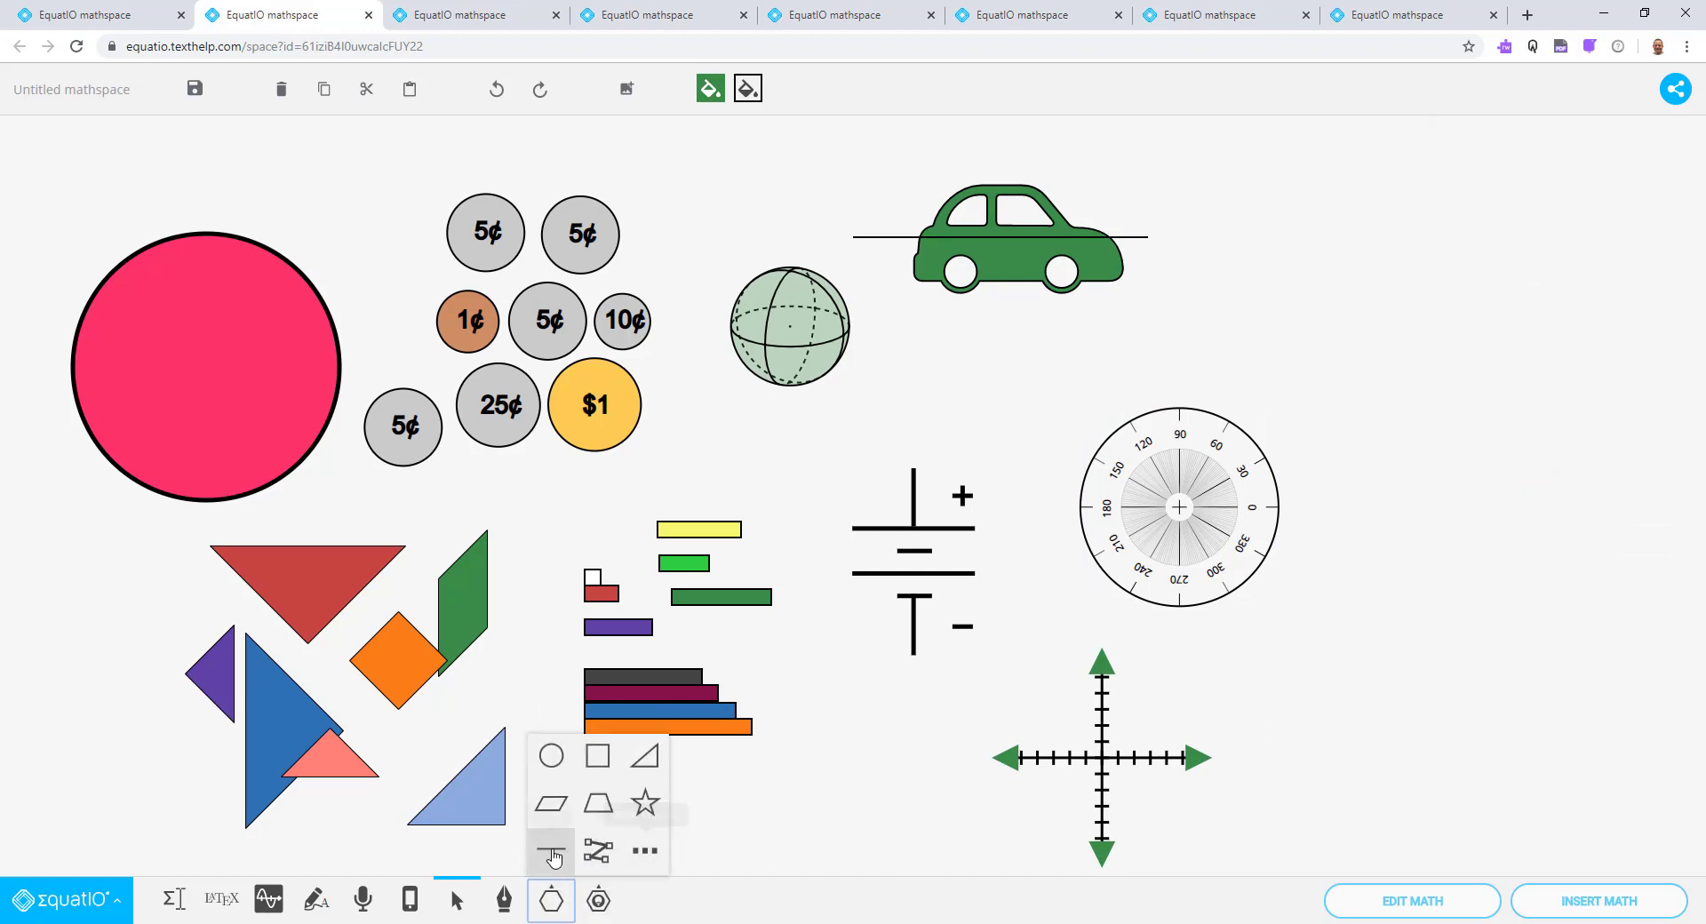
pyautogui.click(552, 853)
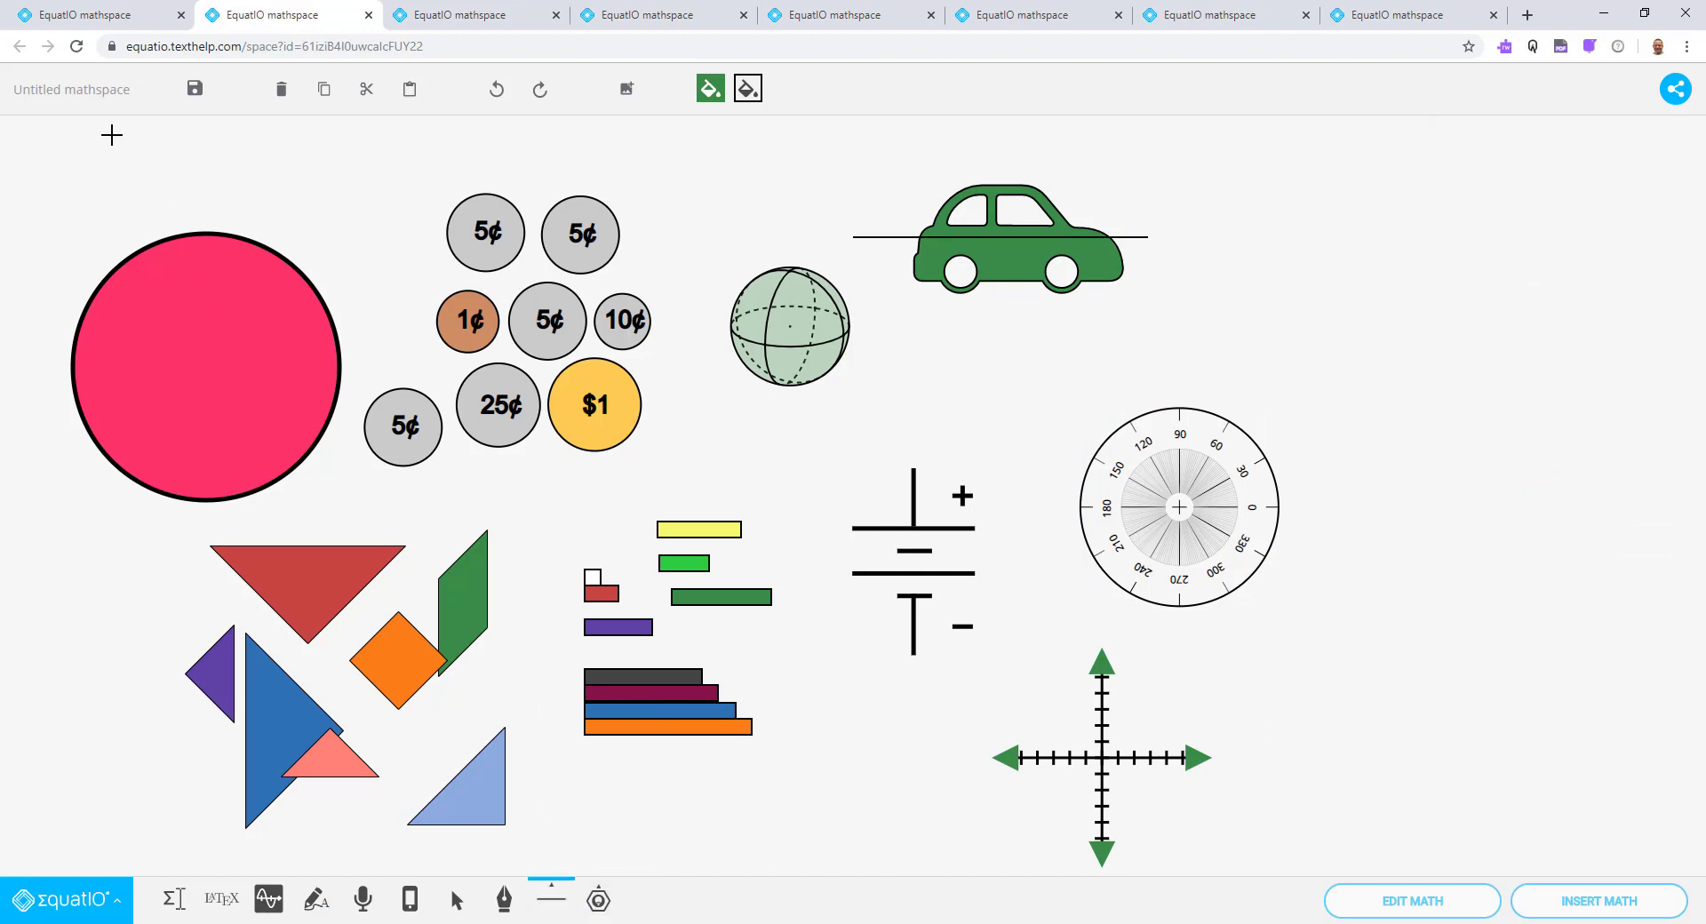
pyautogui.click(597, 899)
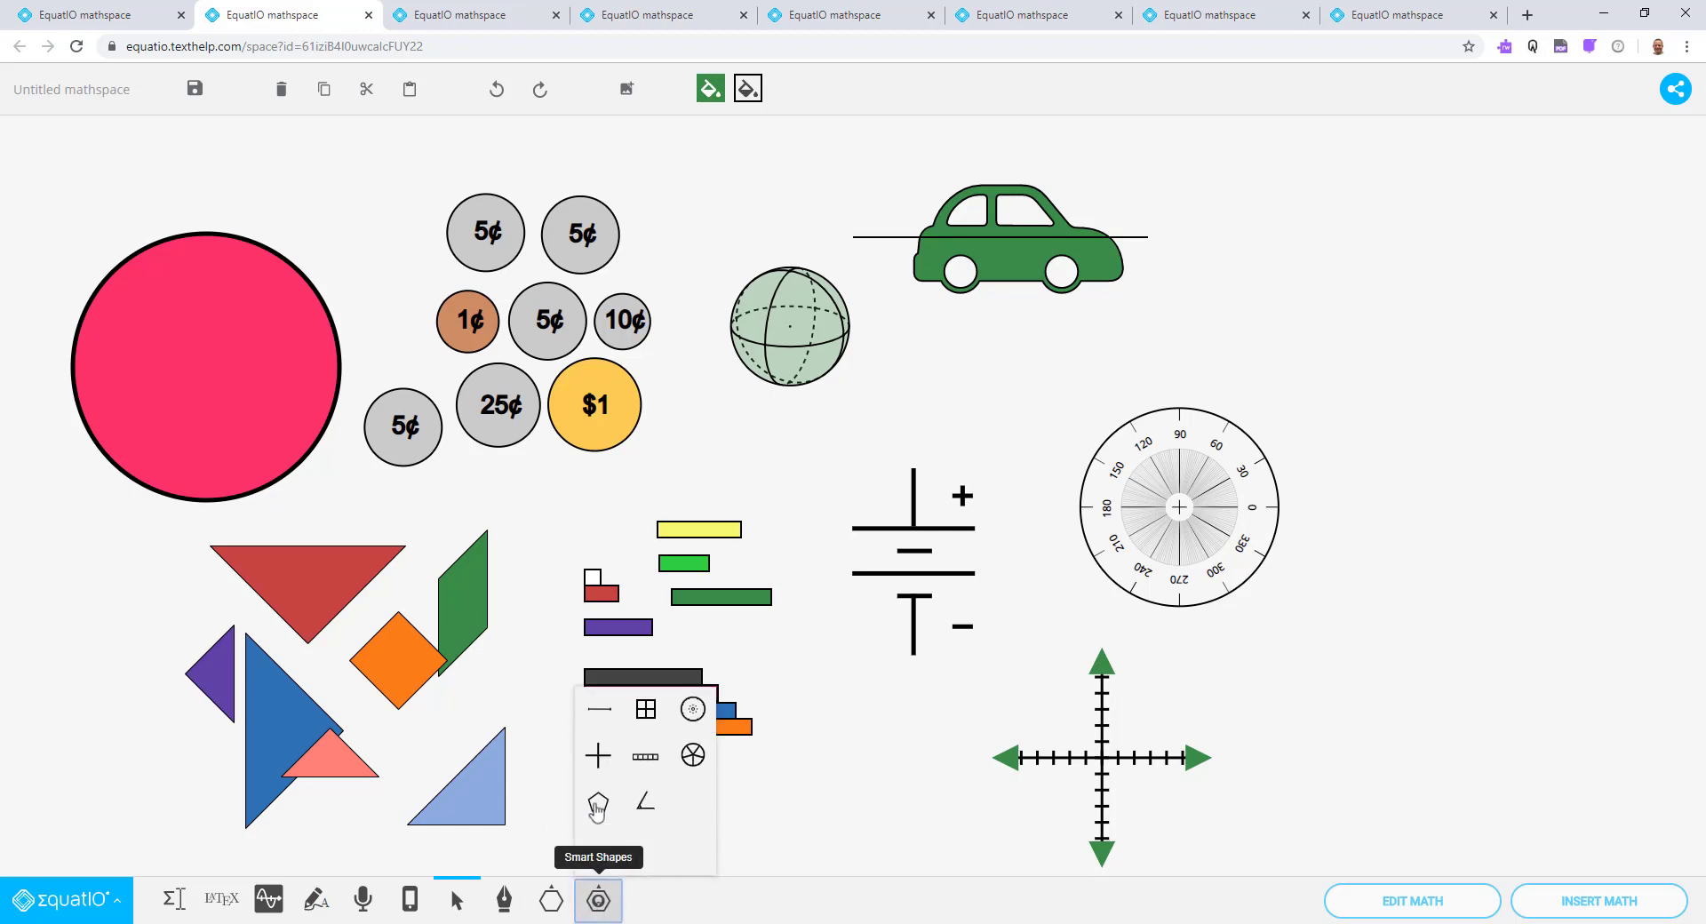
pyautogui.click(600, 708)
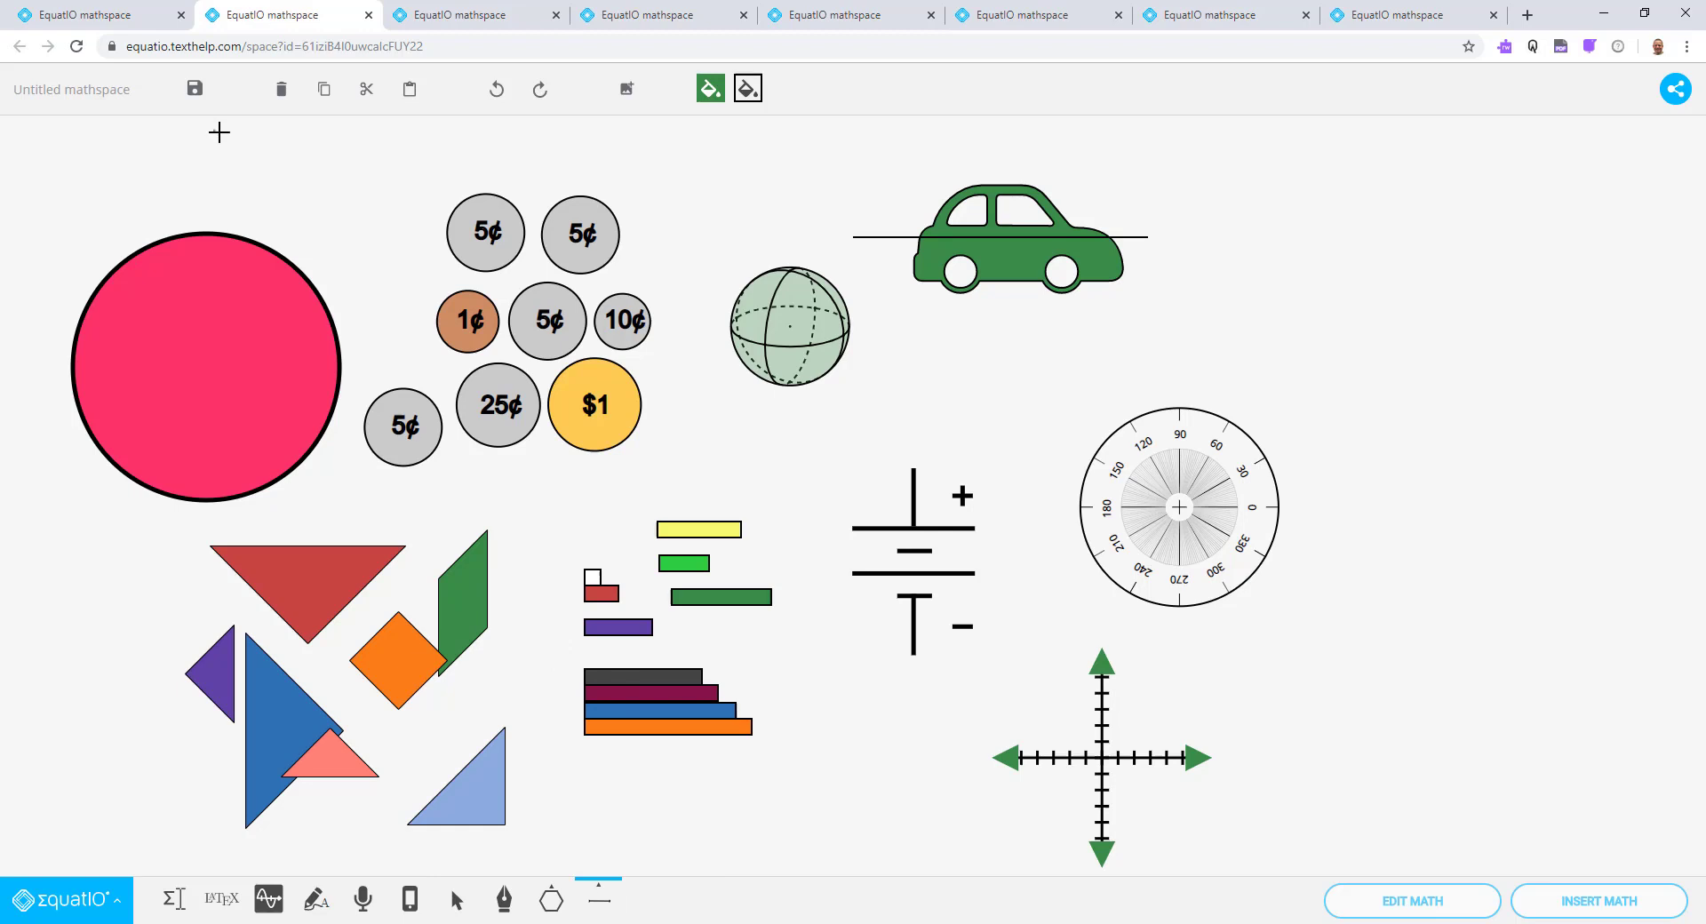
pyautogui.moveTo(213, 144); pyautogui.dragTo(509, 144)
pyautogui.moveTo(672, 167); pyautogui.dragTo(691, 174)
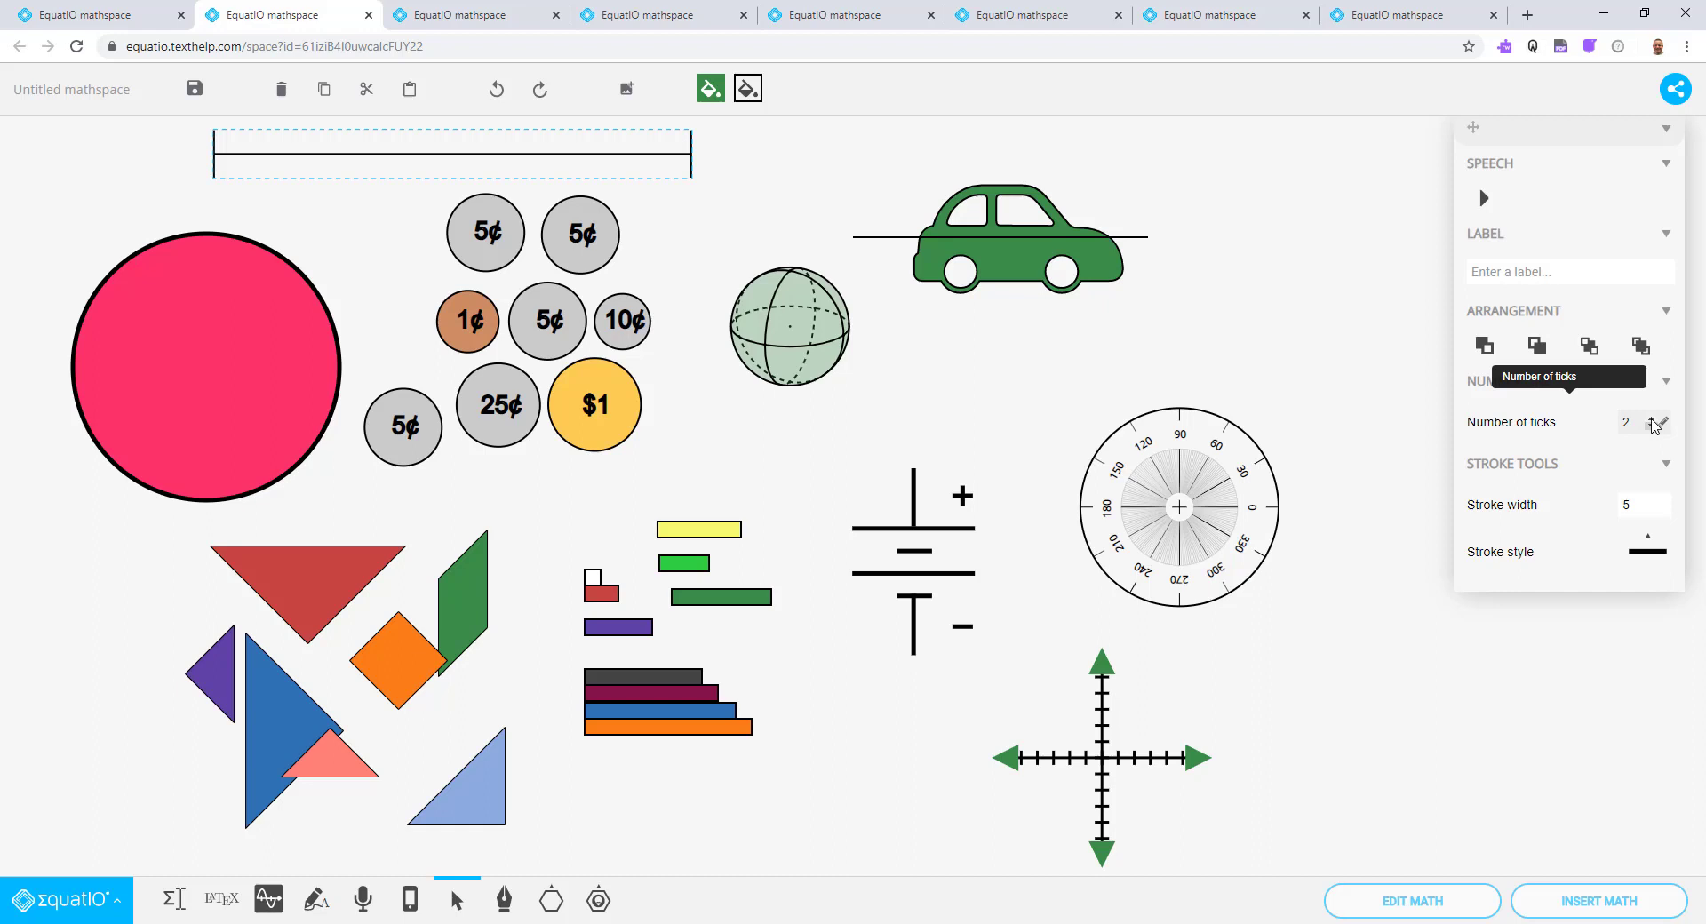
pyautogui.click(1651, 419)
pyautogui.click(1652, 419)
pyautogui.click(1652, 420)
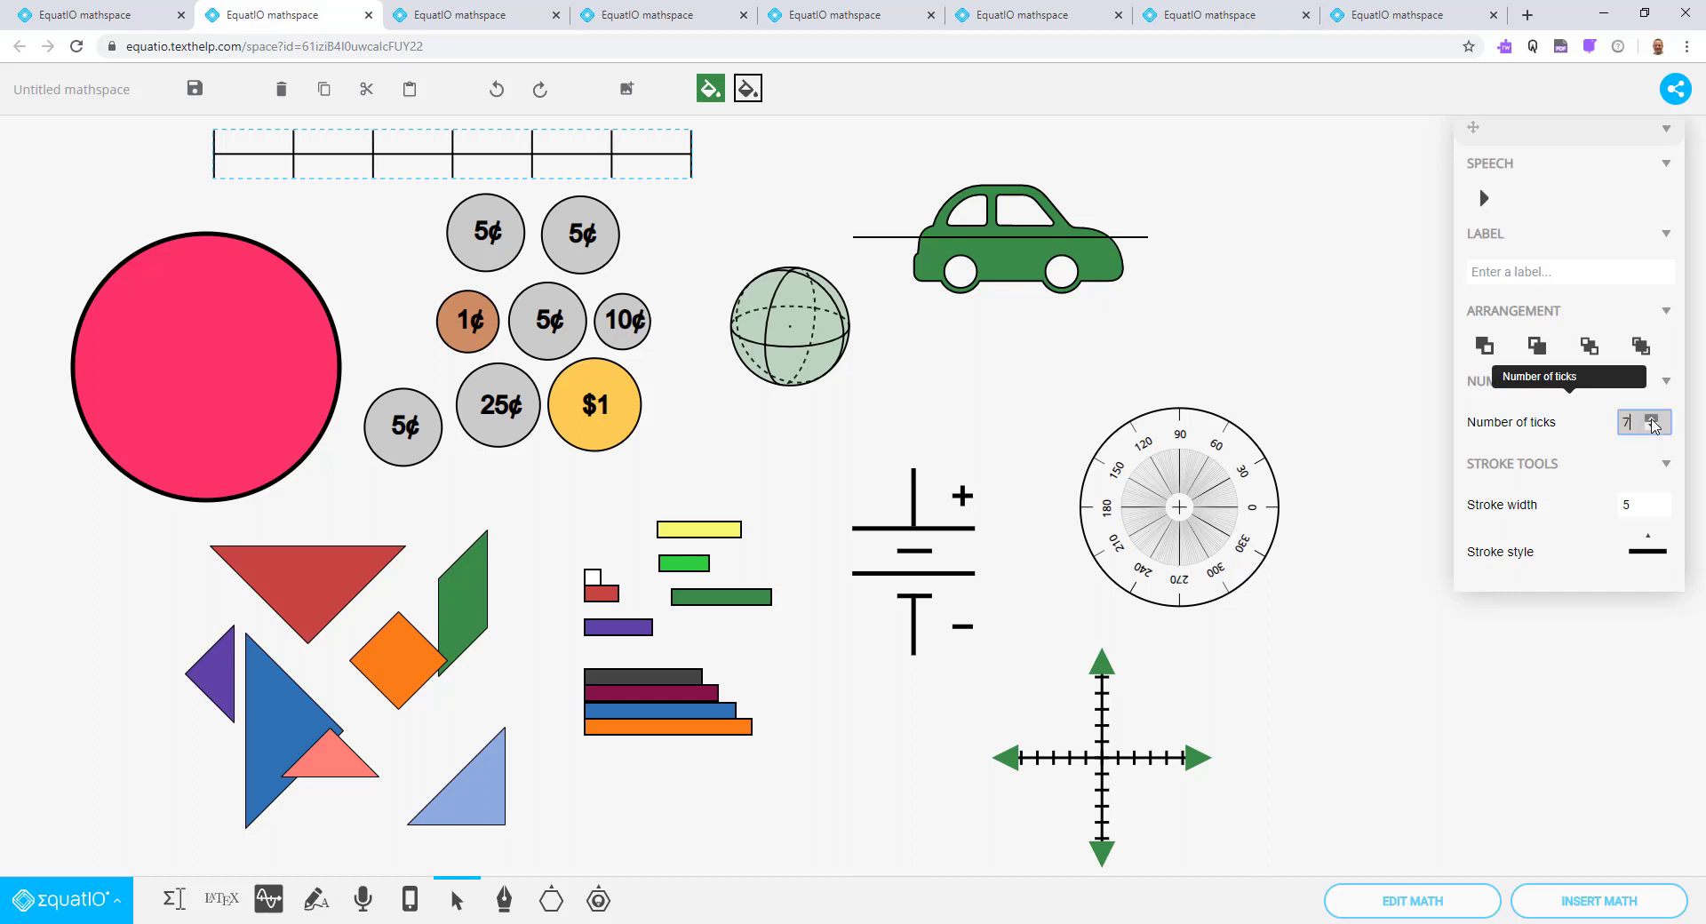
pyautogui.click(1651, 419)
pyautogui.click(774, 197)
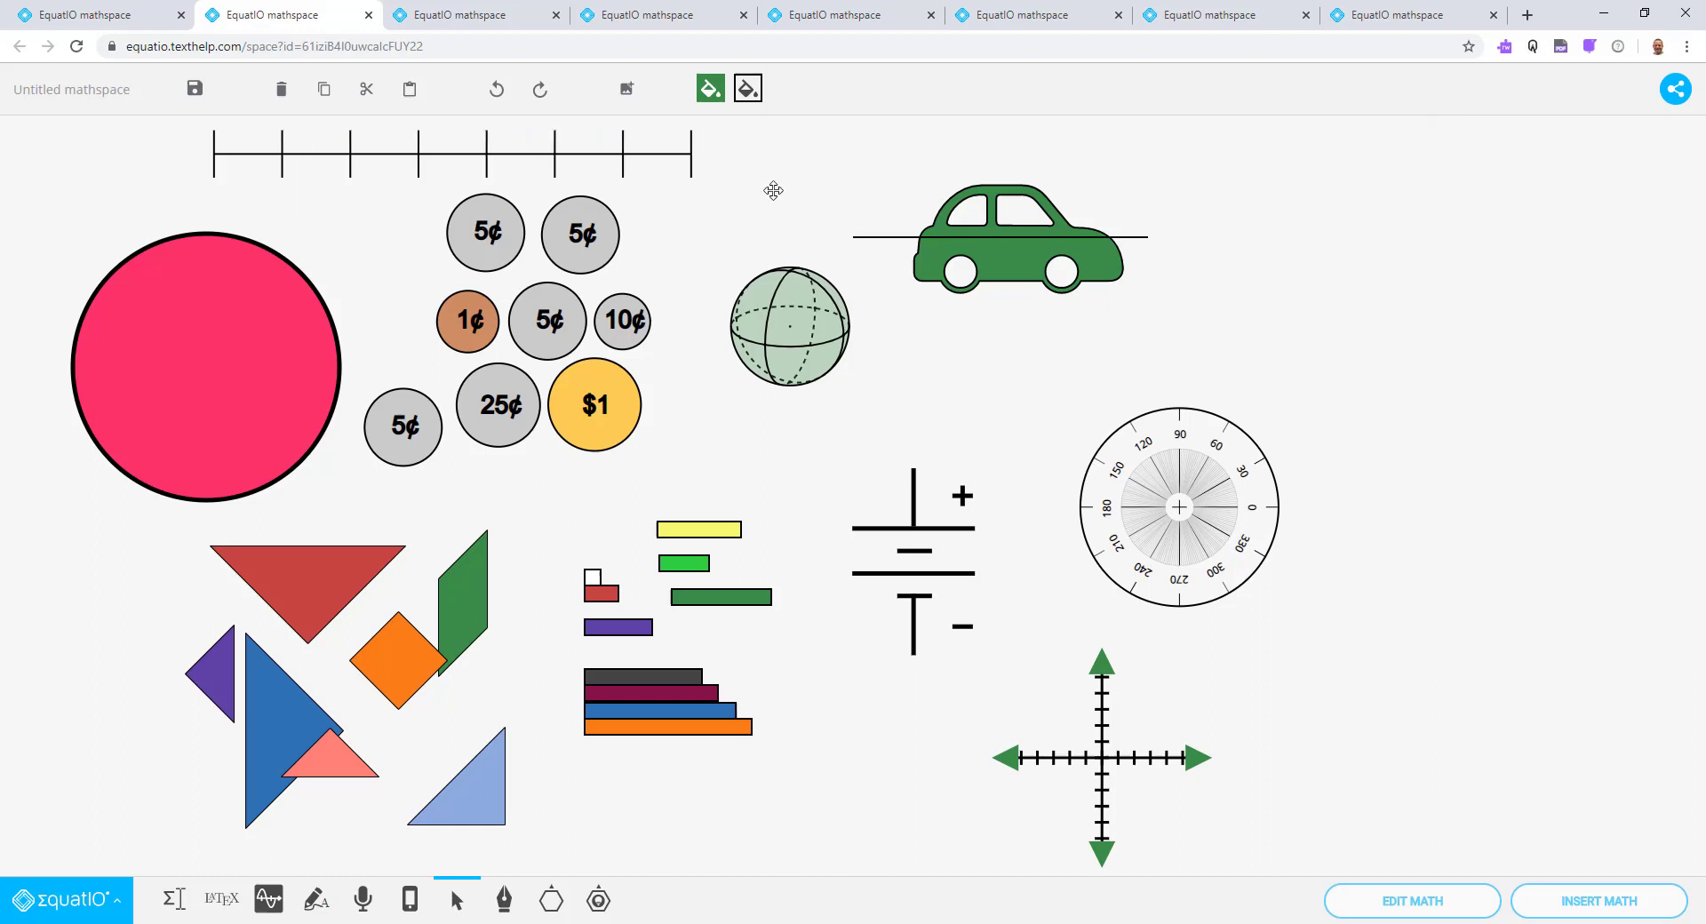
pyautogui.click(598, 899)
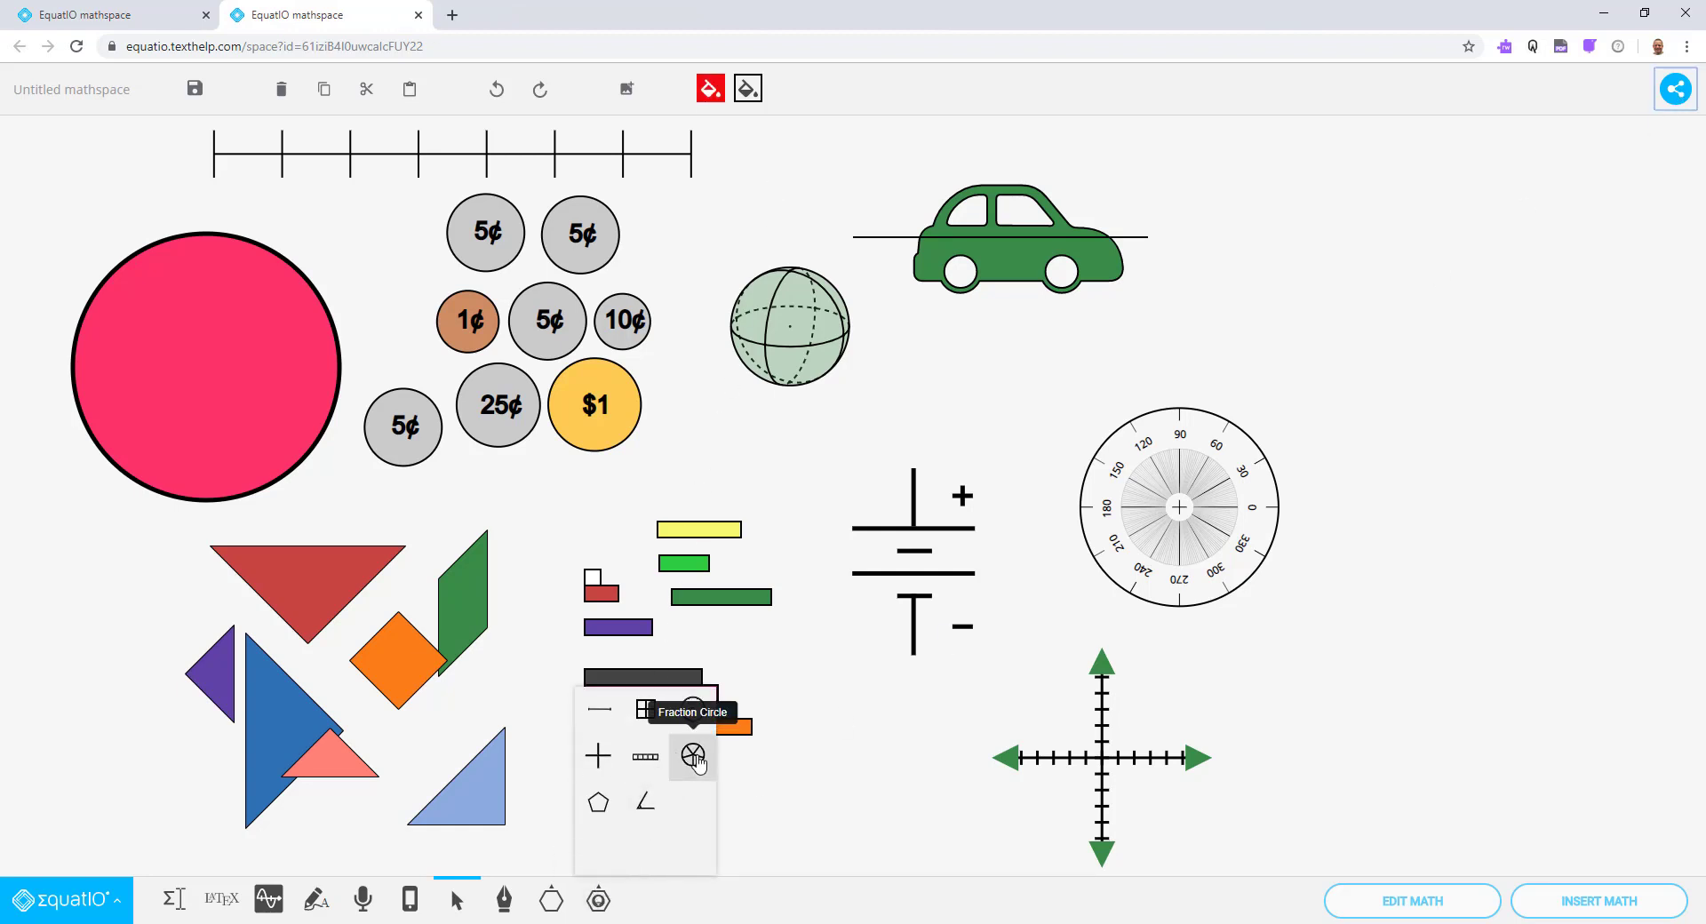
# Step: Place a fraction circle beside the car and fill it purple
pyautogui.click(694, 760)
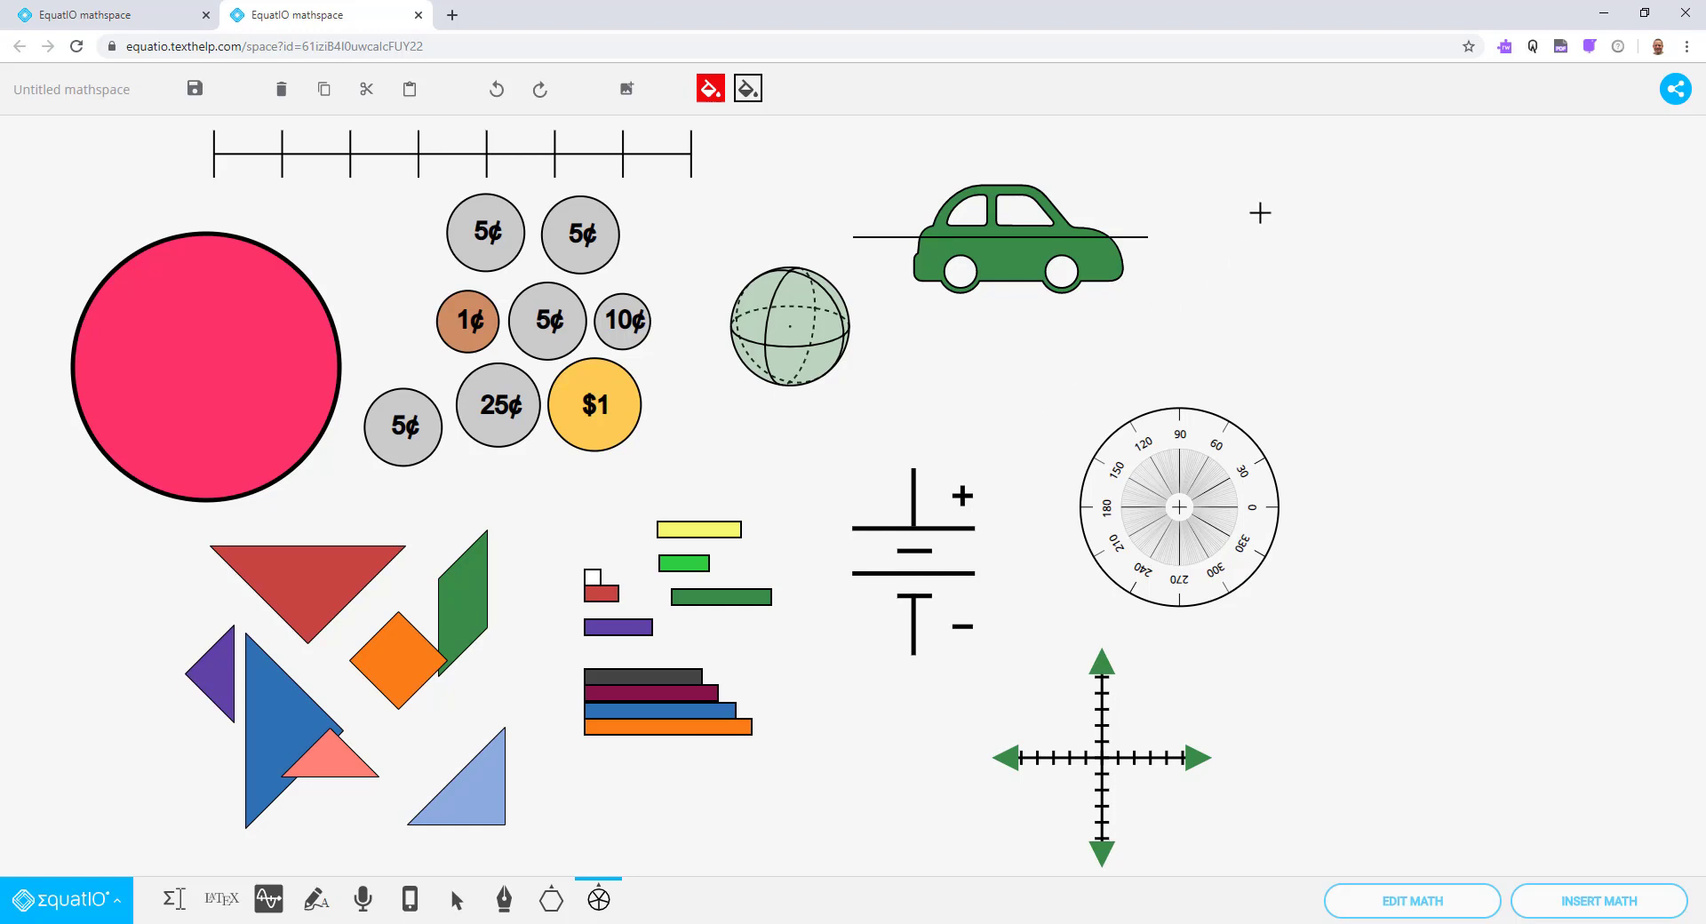
pyautogui.moveTo(1290, 206); pyautogui.dragTo(1479, 511)
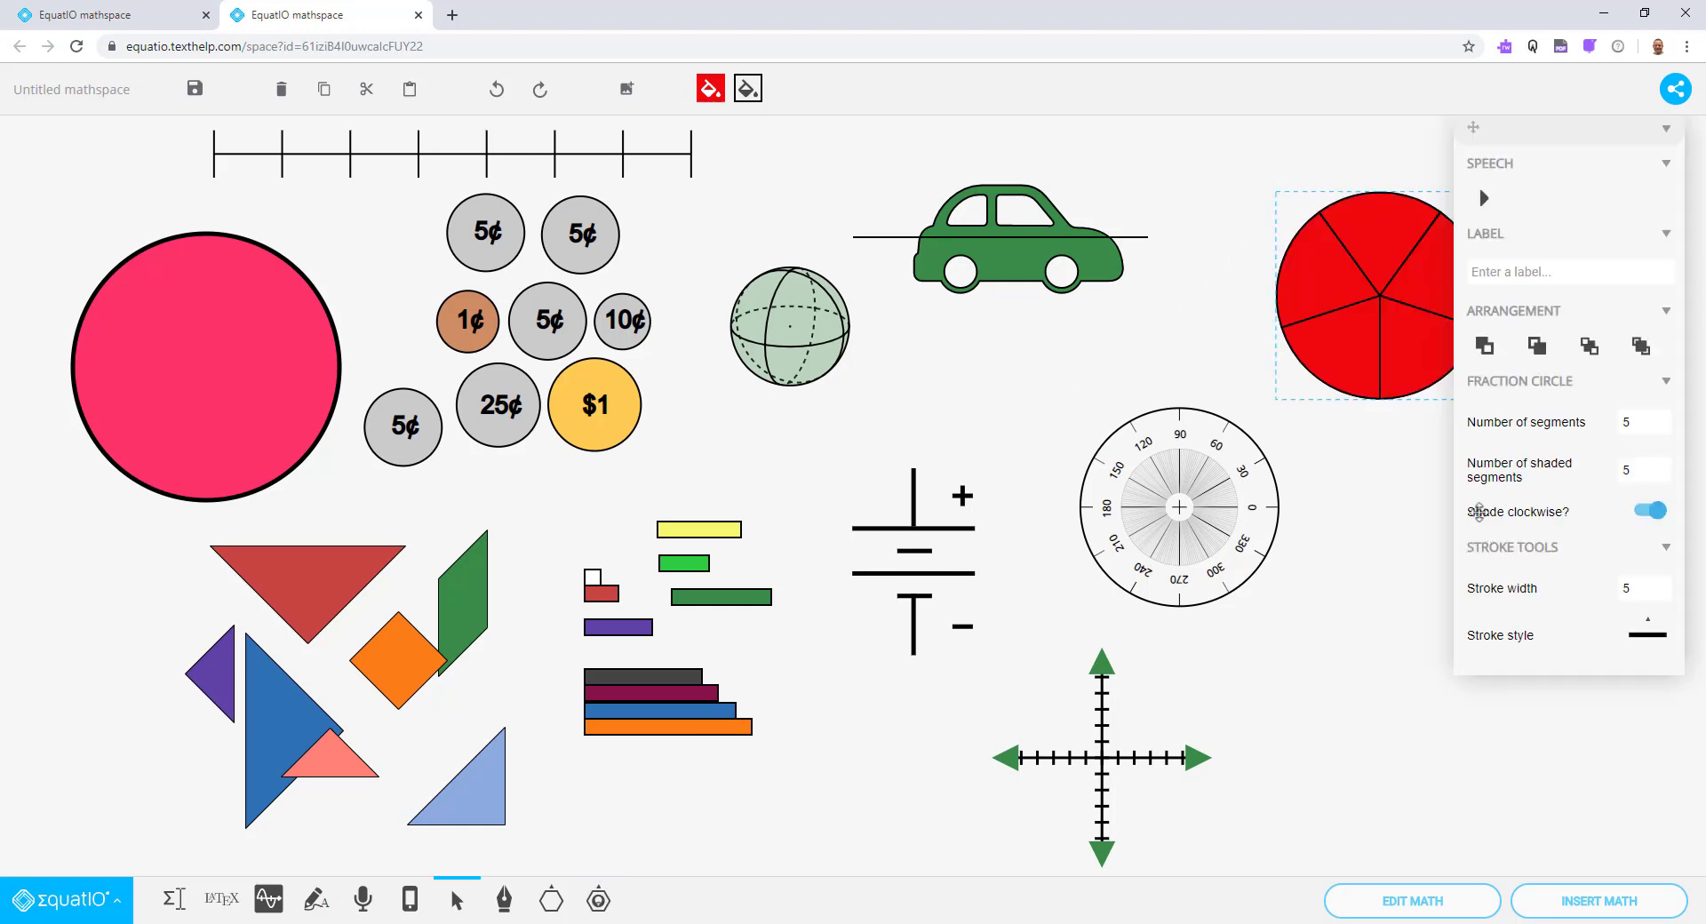
pyautogui.moveTo(1395, 299); pyautogui.dragTo(1257, 253)
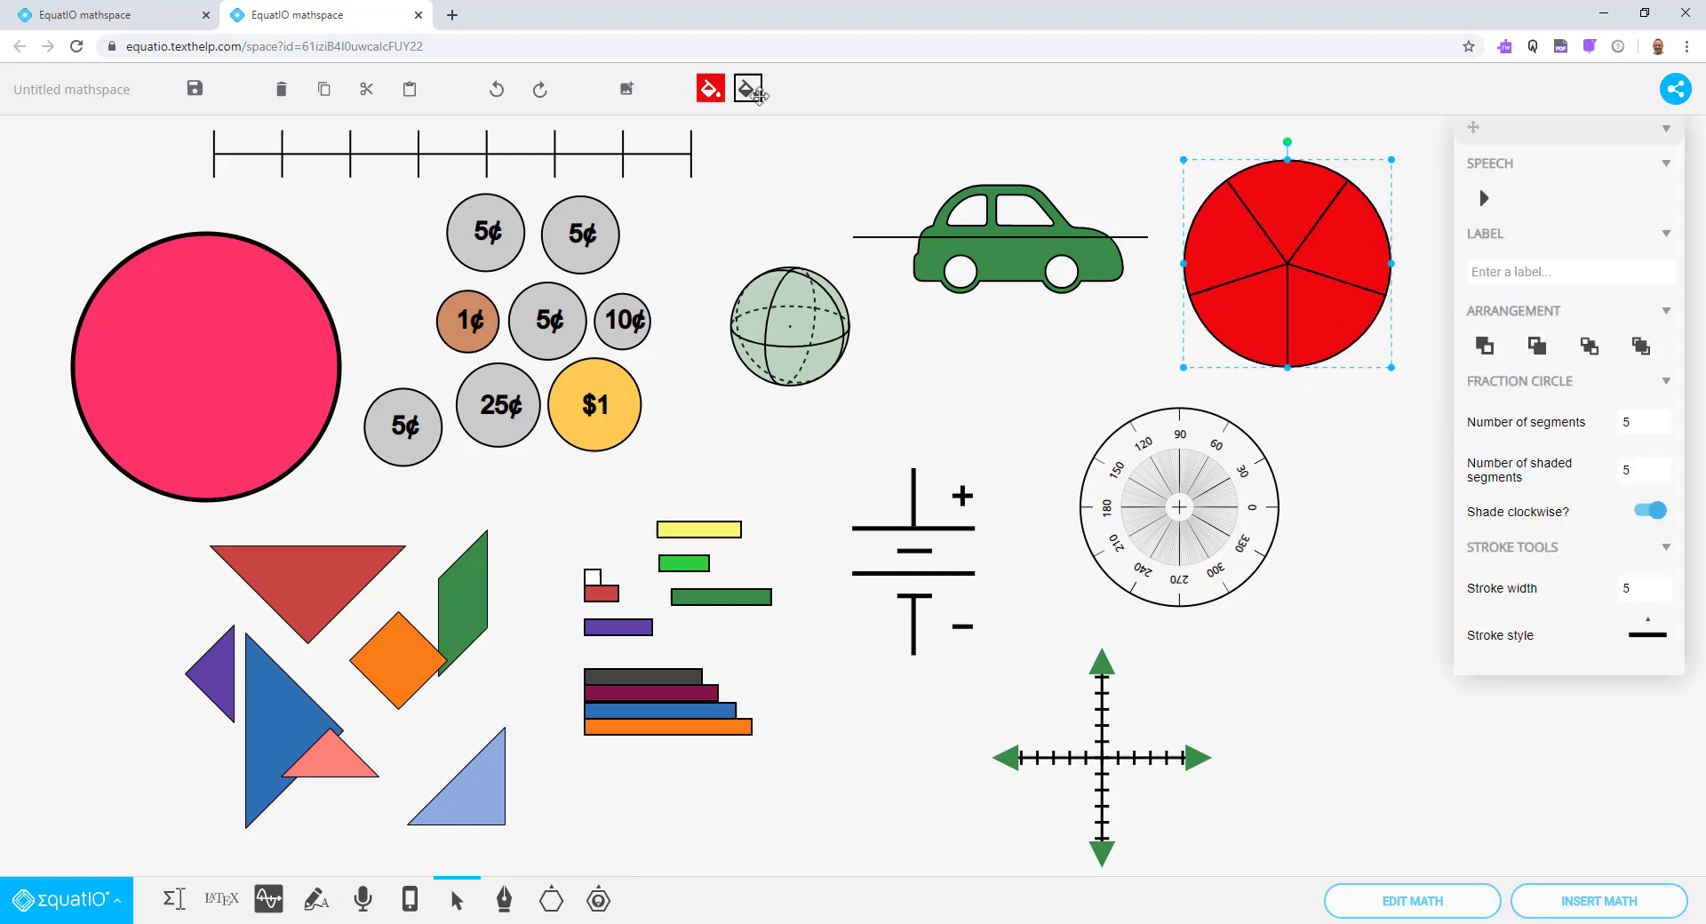
pyautogui.click(711, 90)
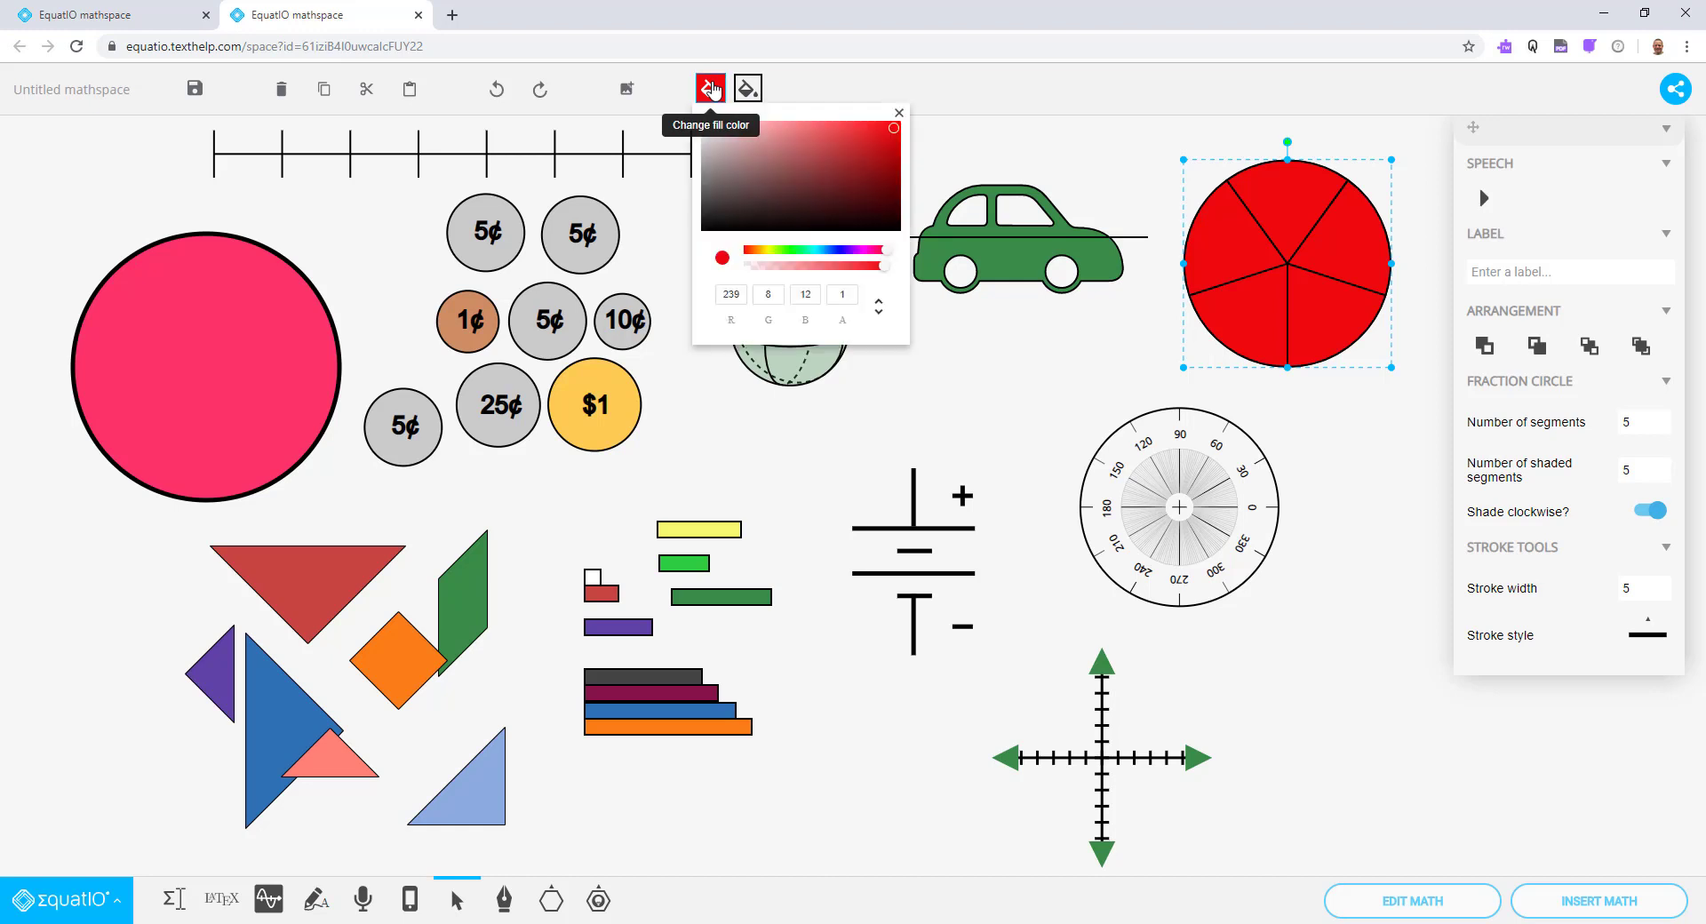
pyautogui.click(868, 249)
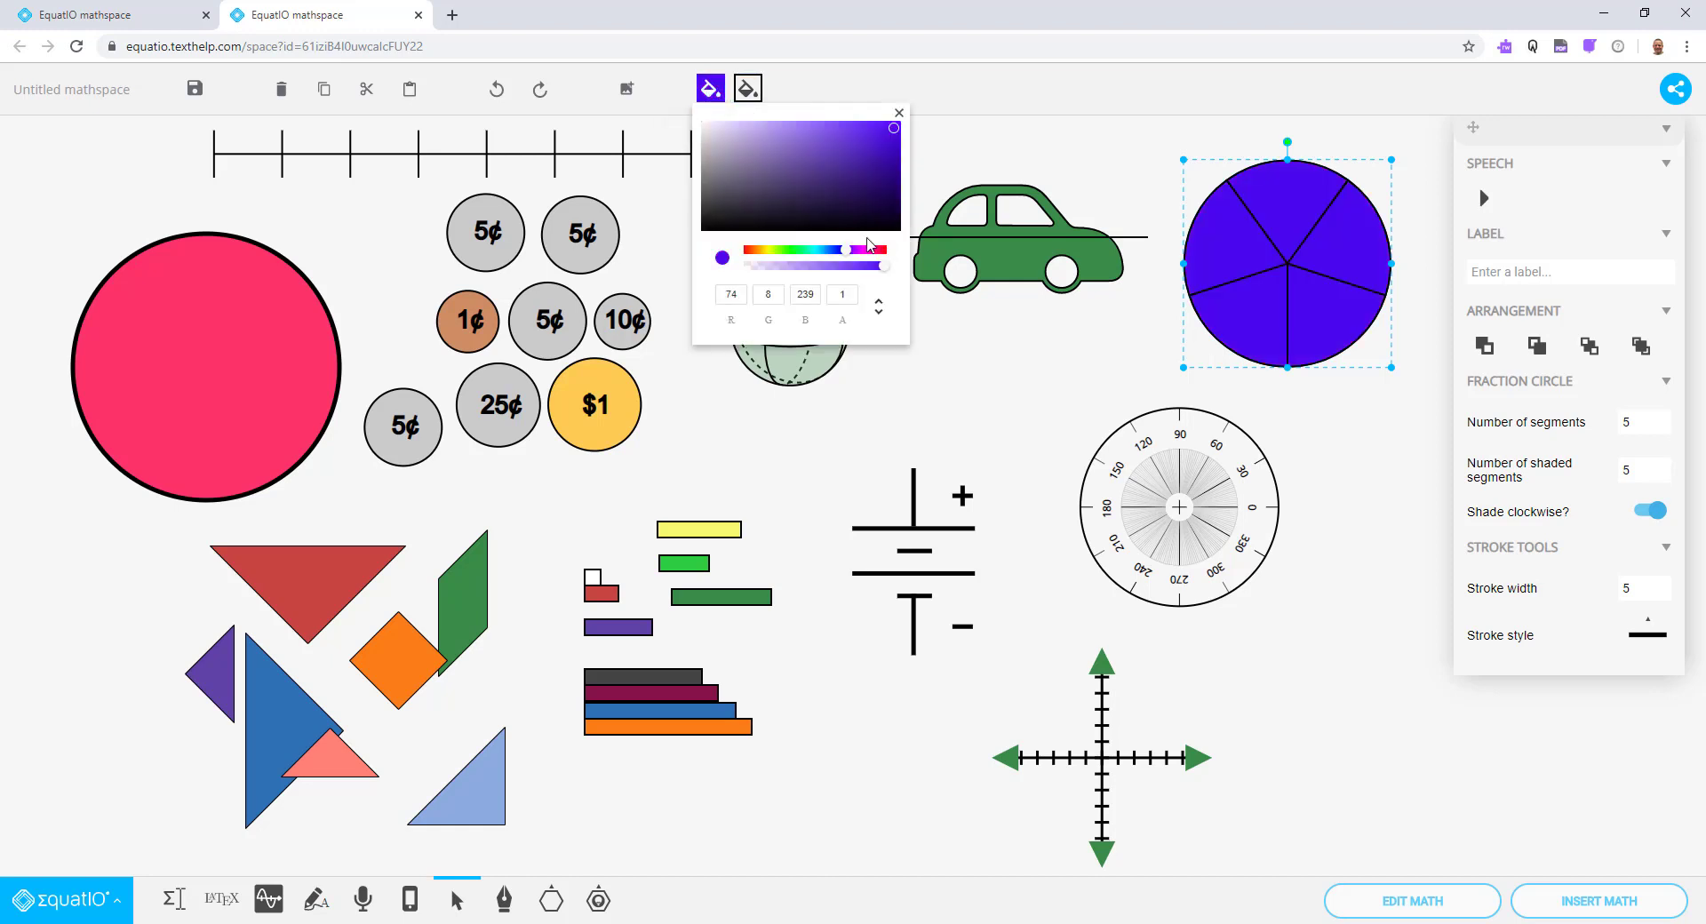
pyautogui.click(1070, 364)
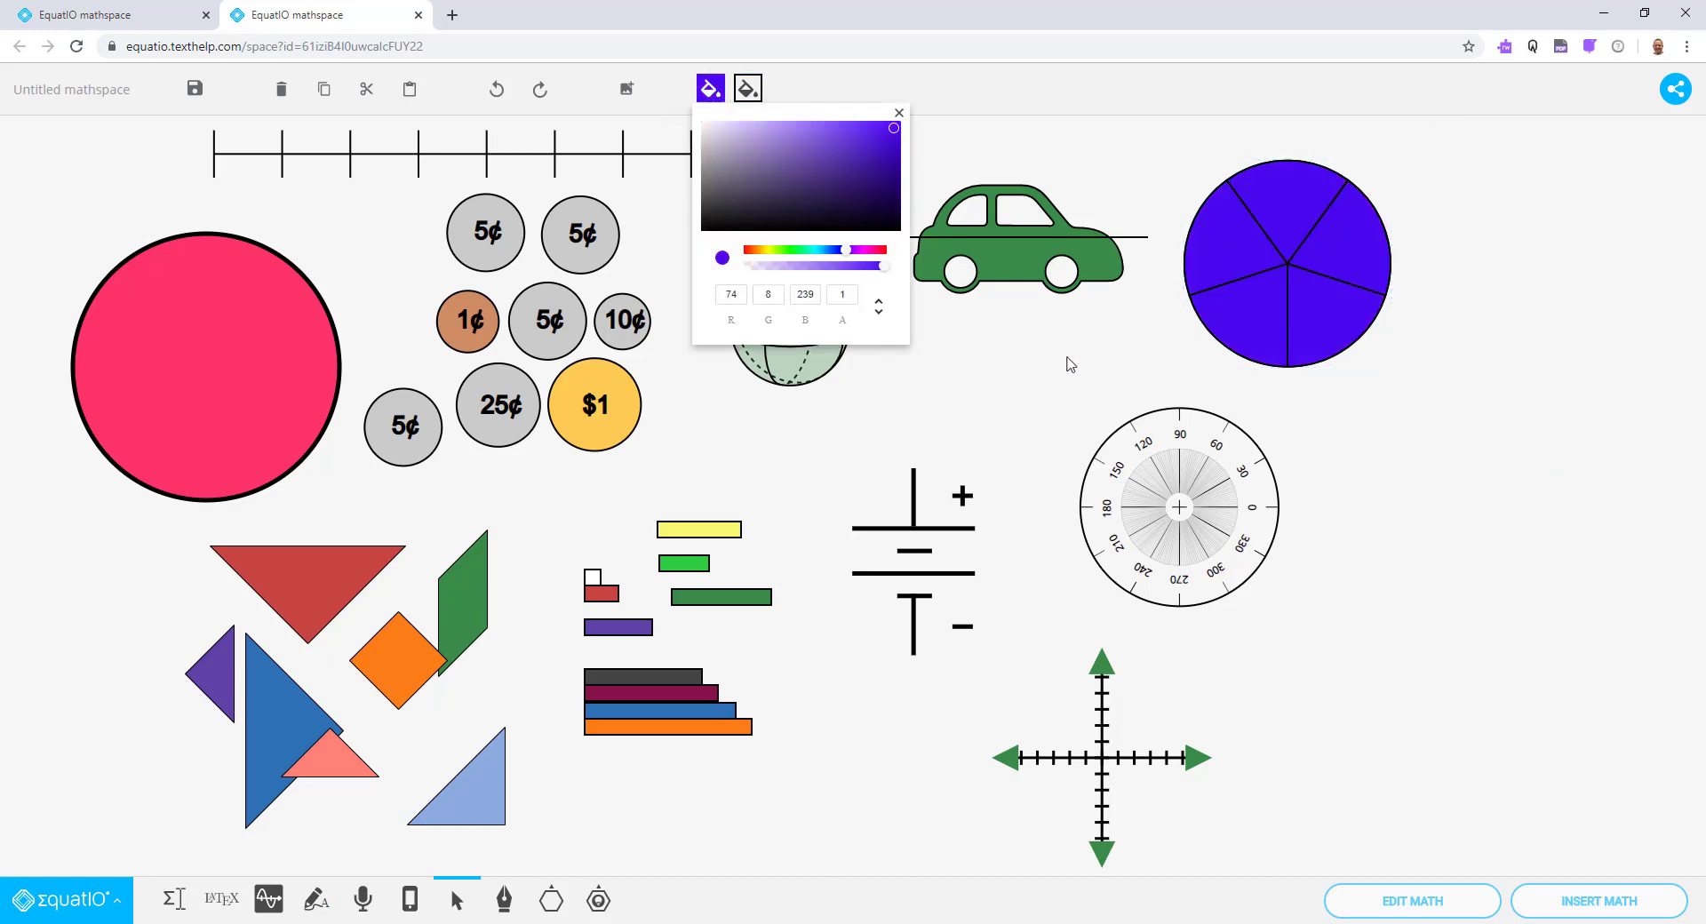
# Step: Set the fraction circle to 8 segments with 6 shaded
pyautogui.click(1294, 257)
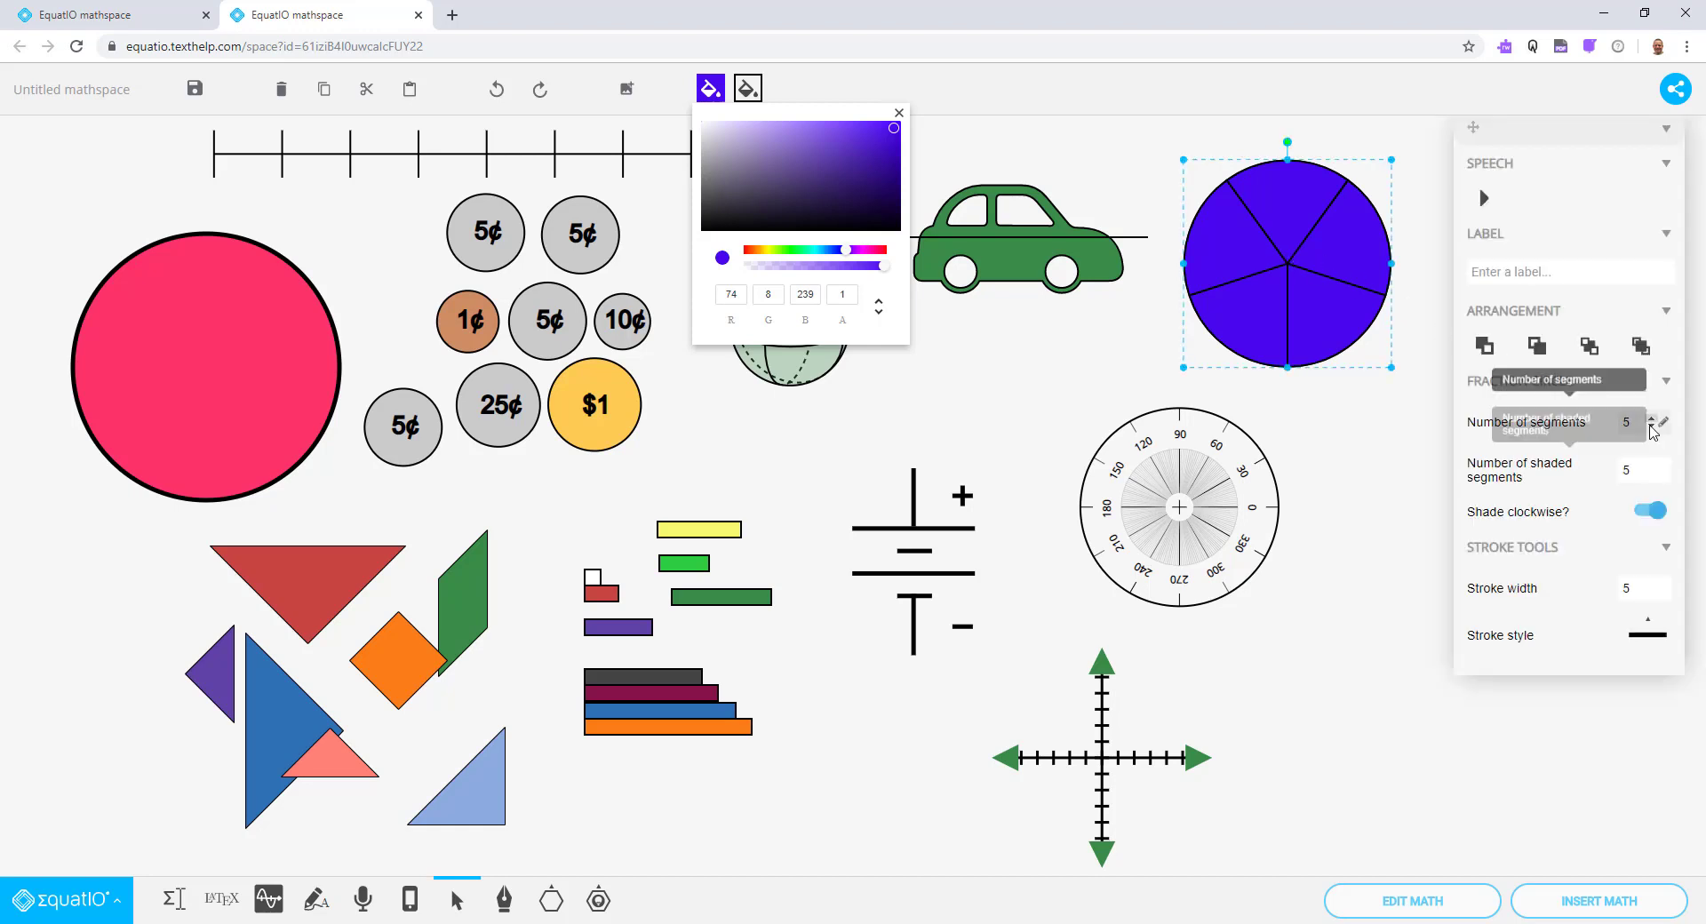
pyautogui.click(1651, 428)
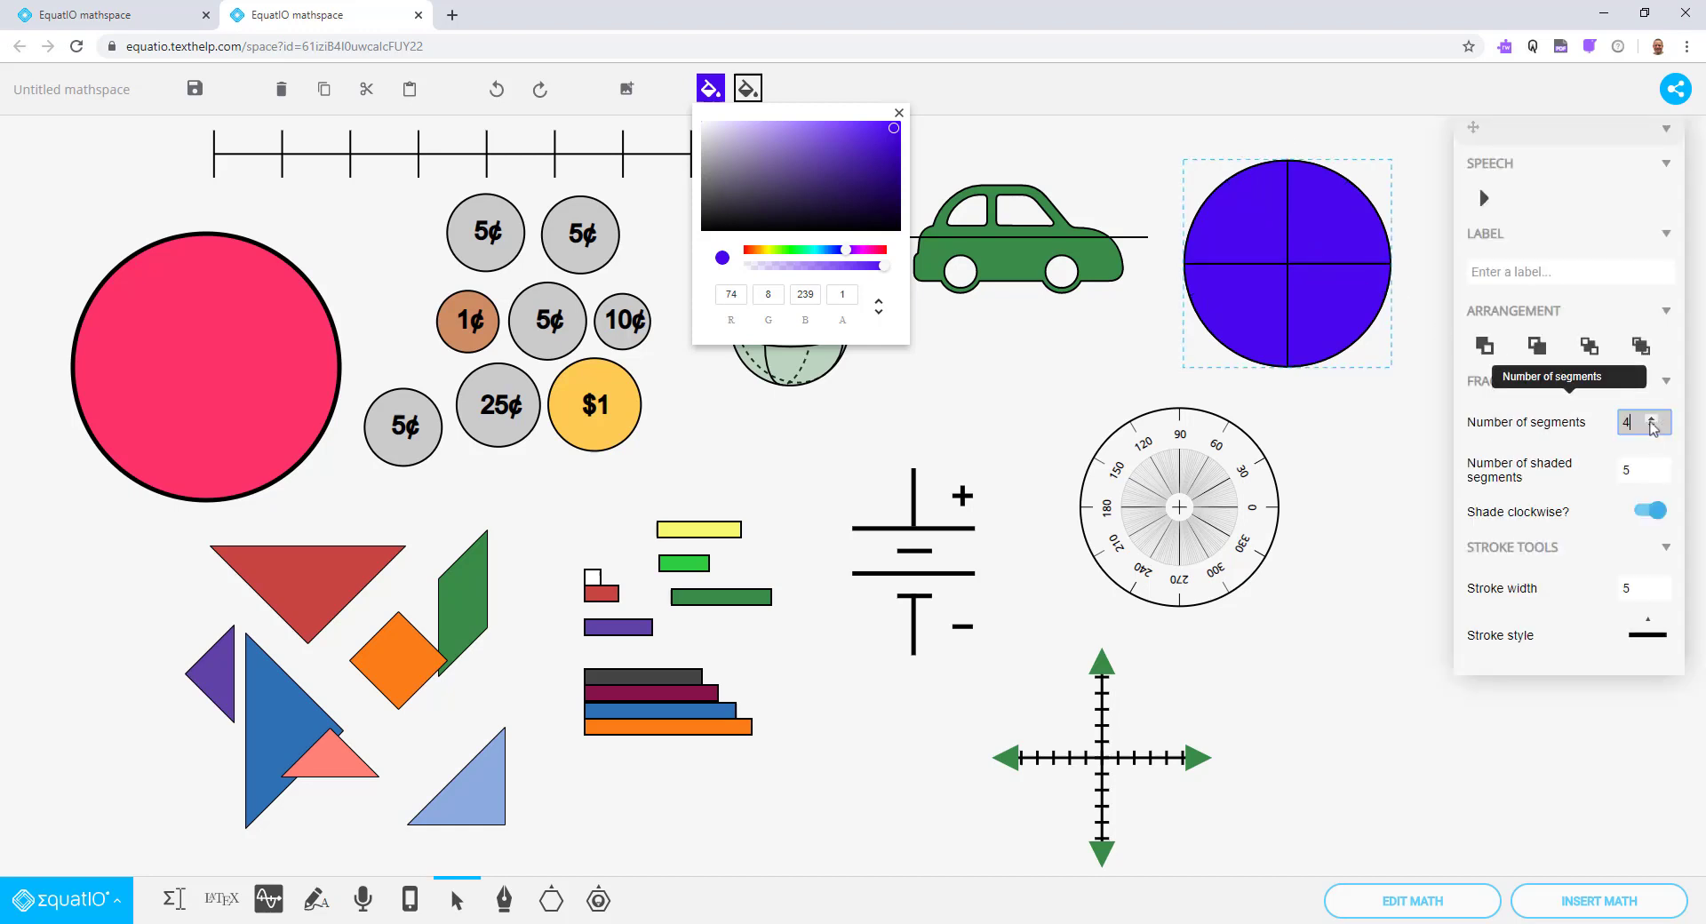
pyautogui.click(1652, 418)
pyautogui.click(1651, 418)
pyautogui.click(1651, 418)
pyautogui.click(1652, 418)
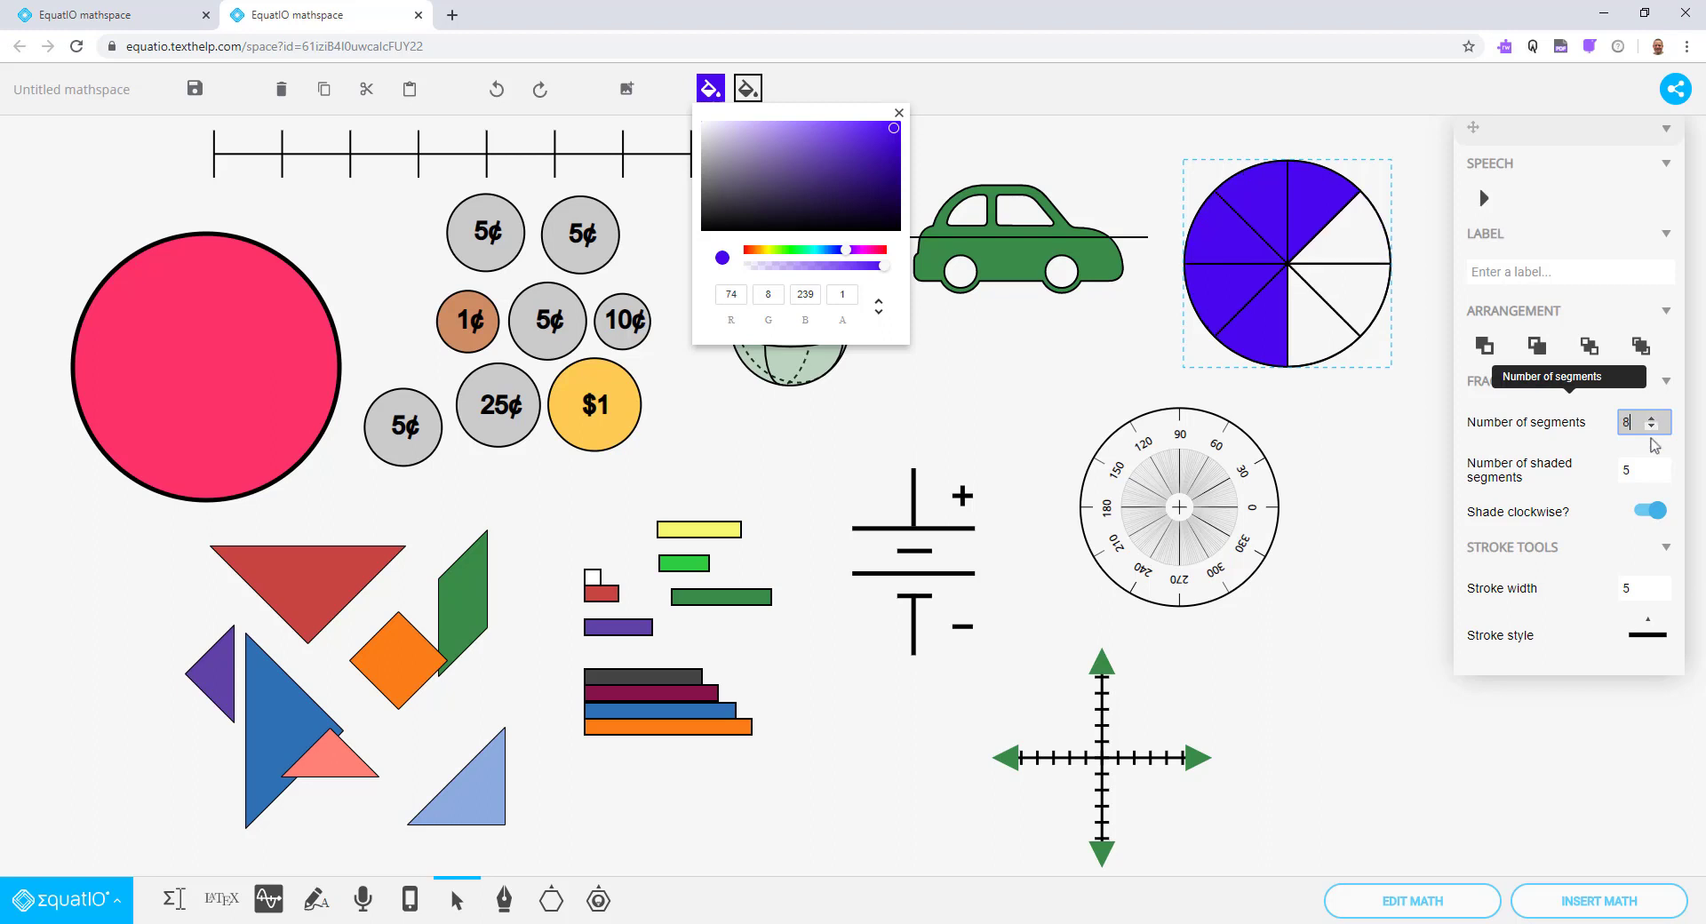
pyautogui.click(1651, 466)
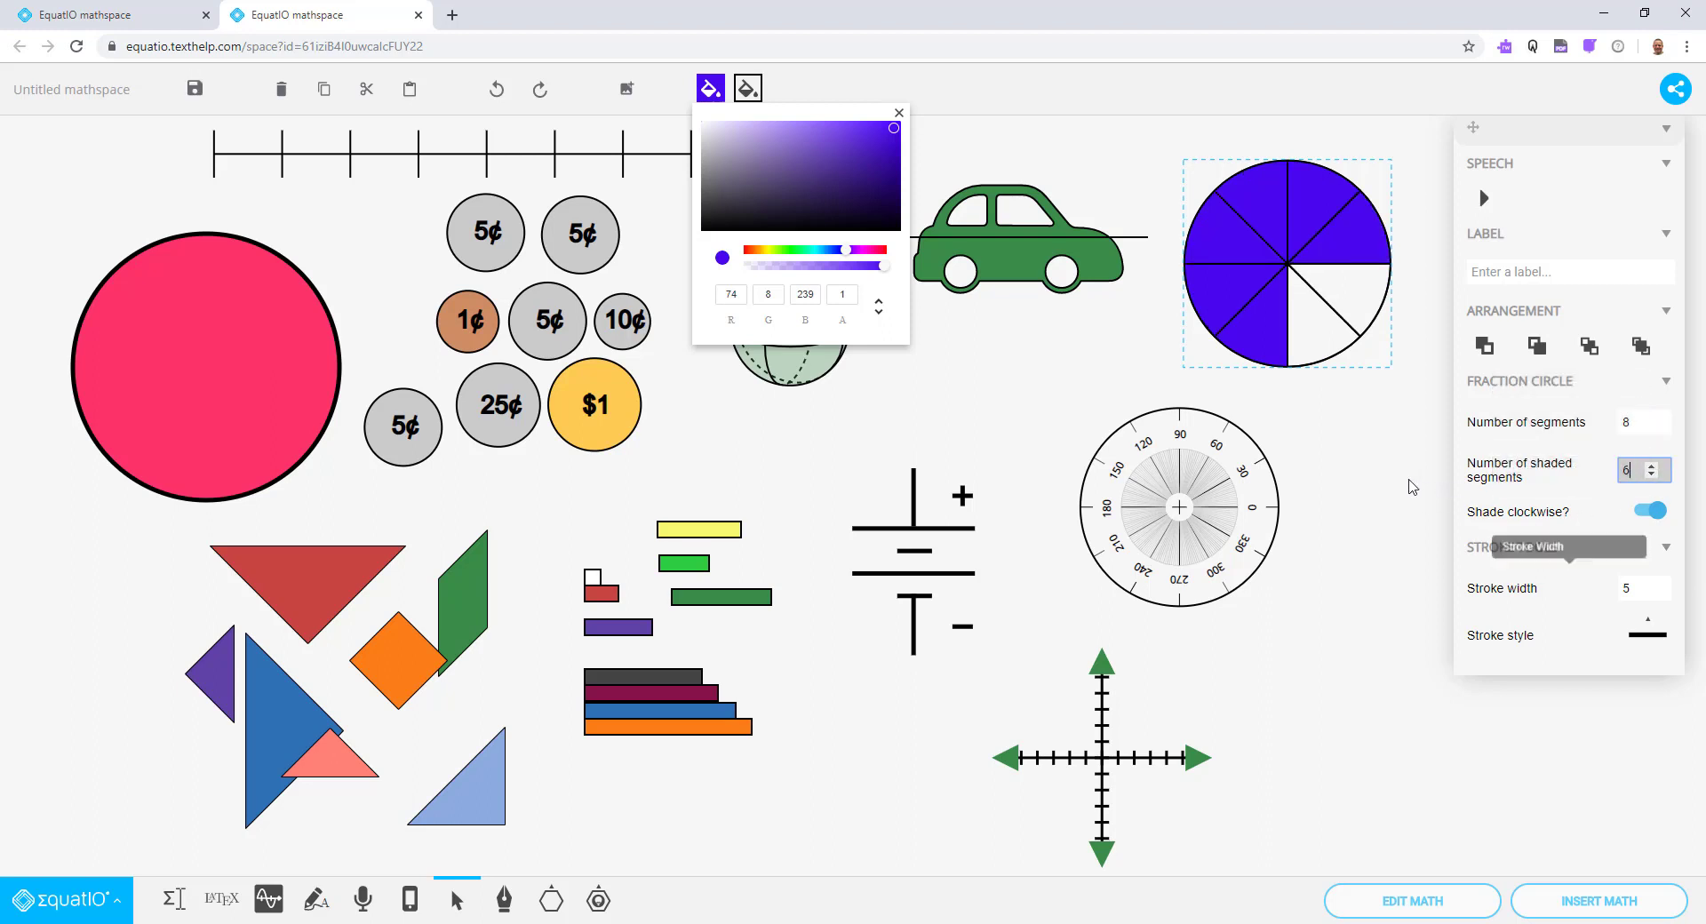
pyautogui.click(1409, 480)
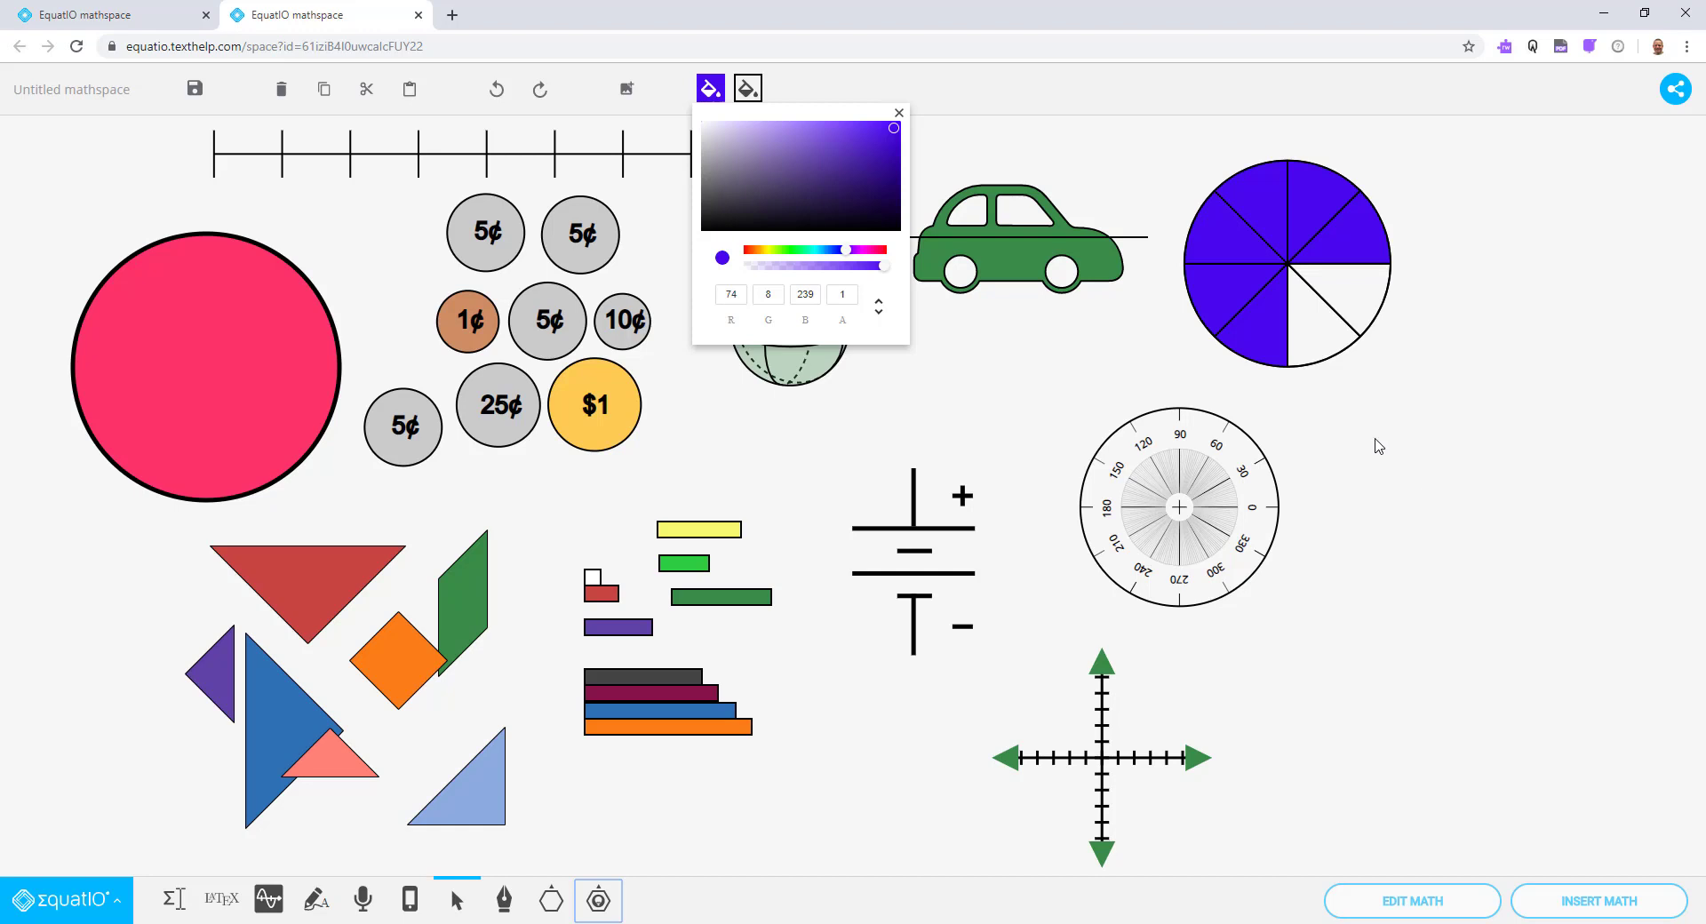
# Step: Share the mathspace as a copy per person expecting a response, and copy the link
pyautogui.click(1675, 92)
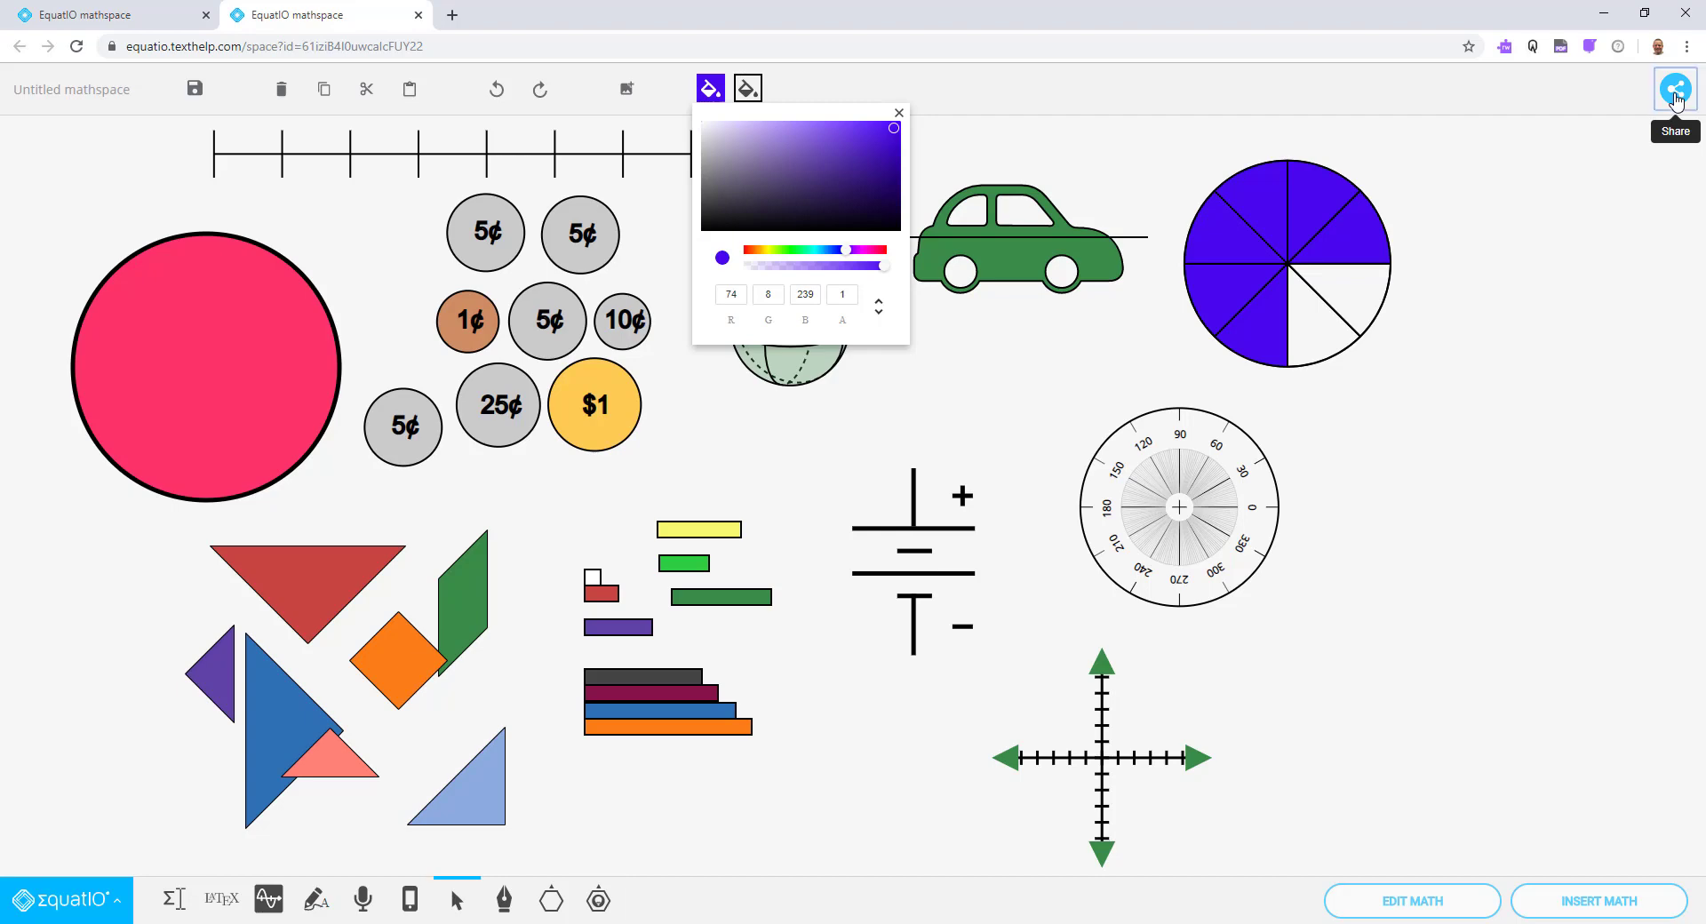
pyautogui.click(1043, 497)
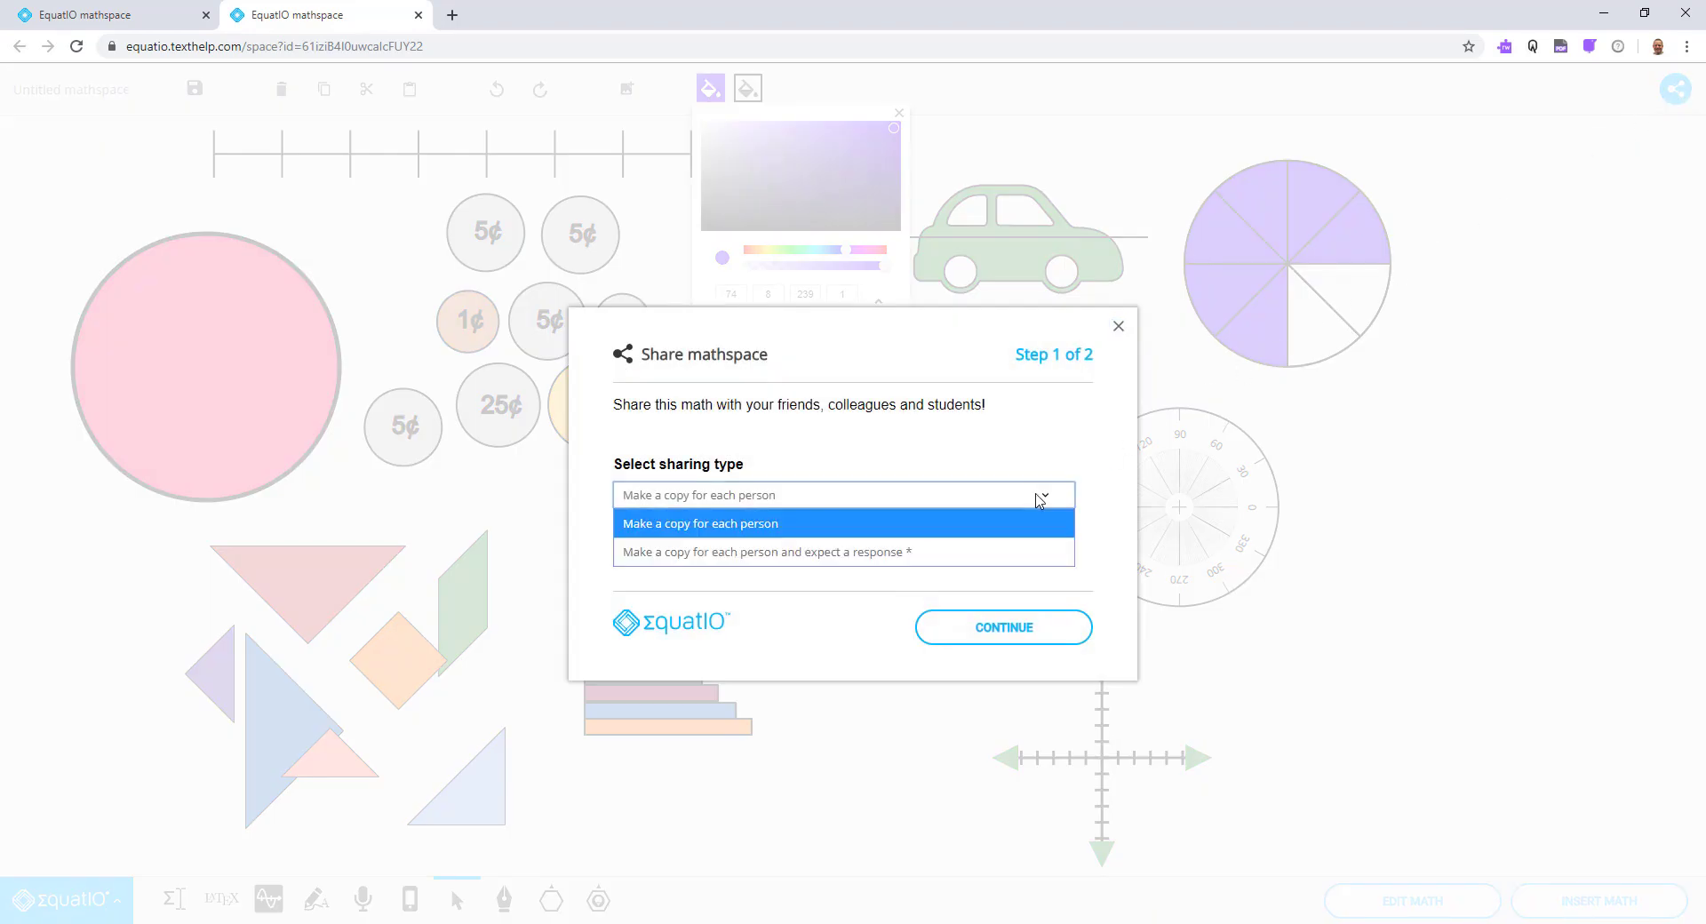
pyautogui.click(1032, 553)
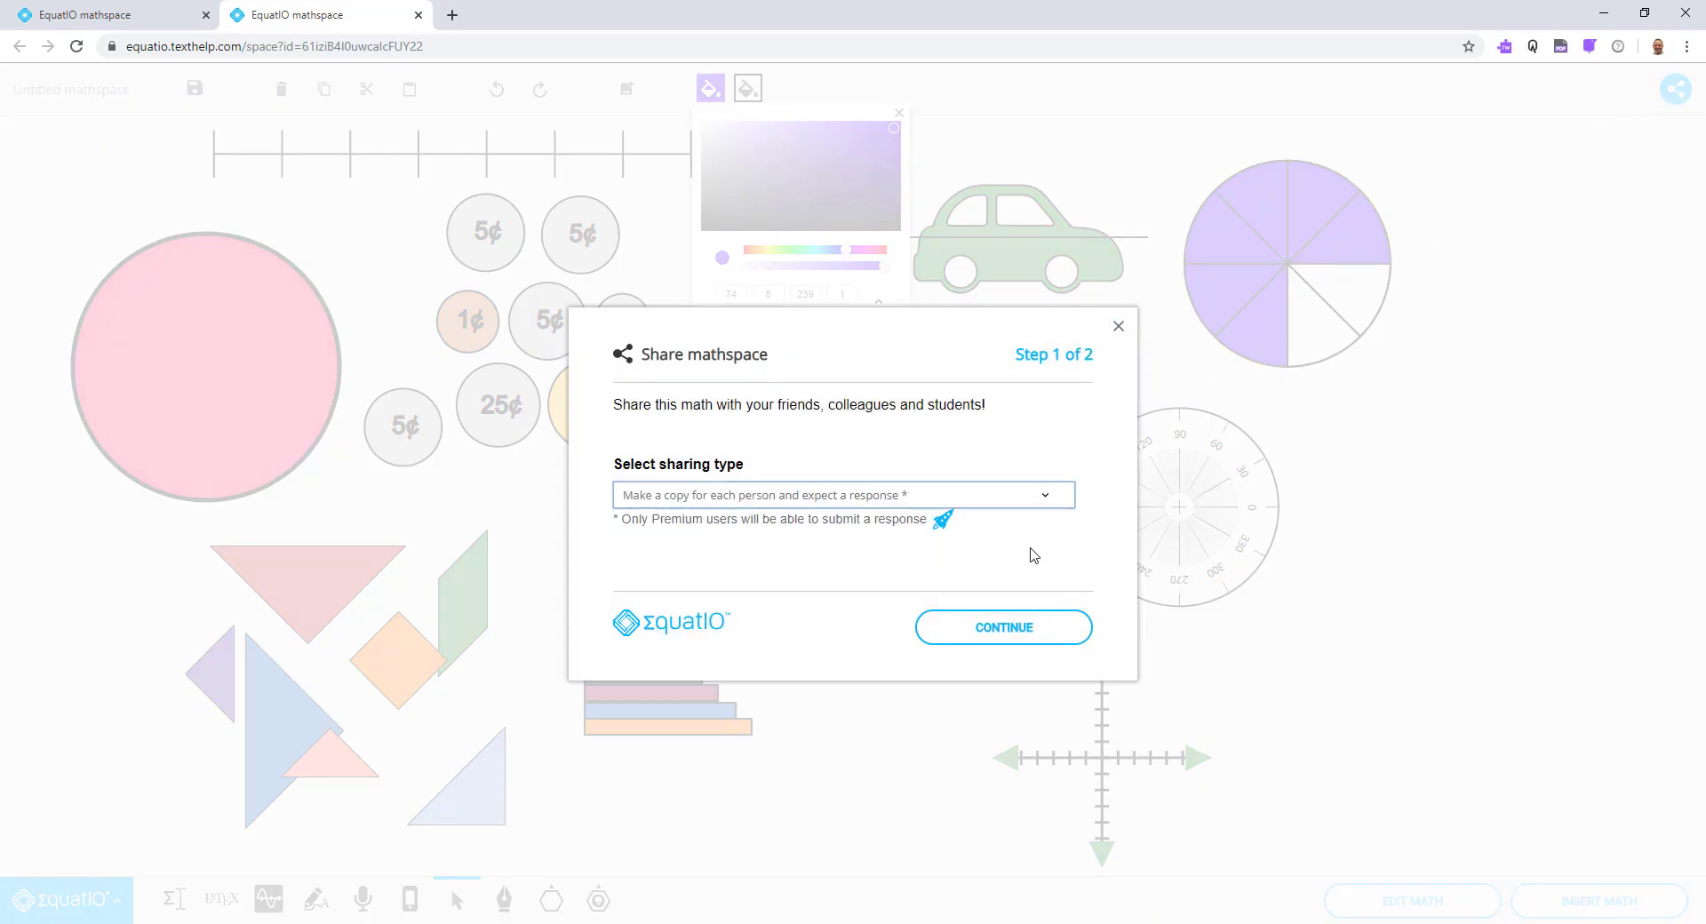
pyautogui.click(1002, 629)
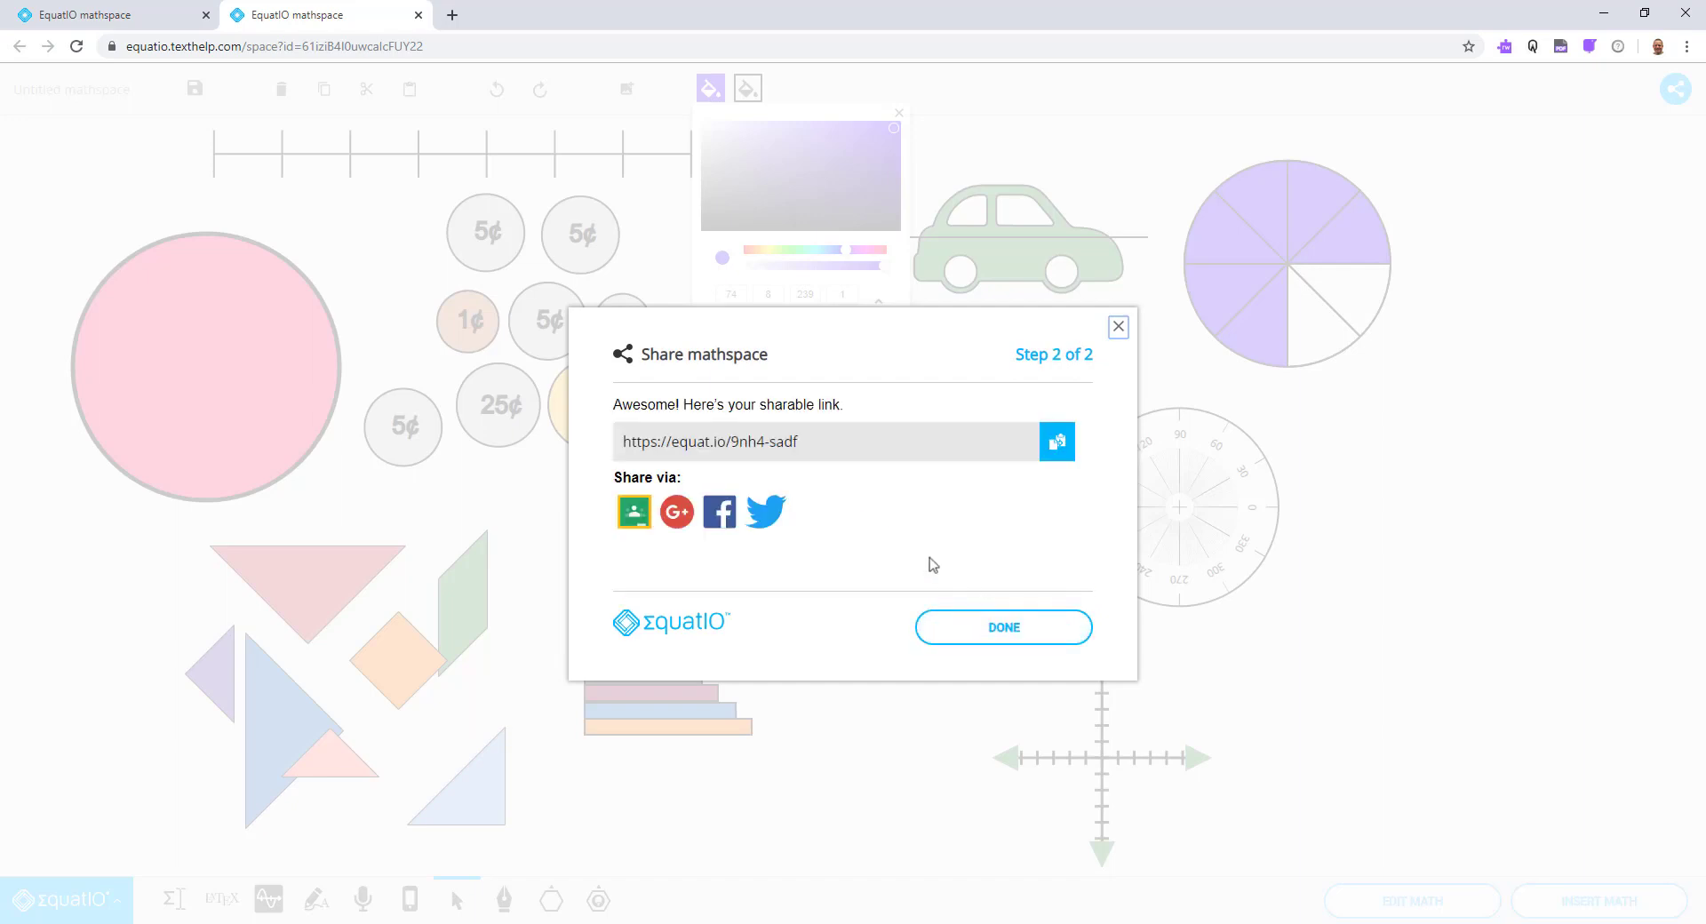
pyautogui.click(826, 441)
pyautogui.click(1057, 444)
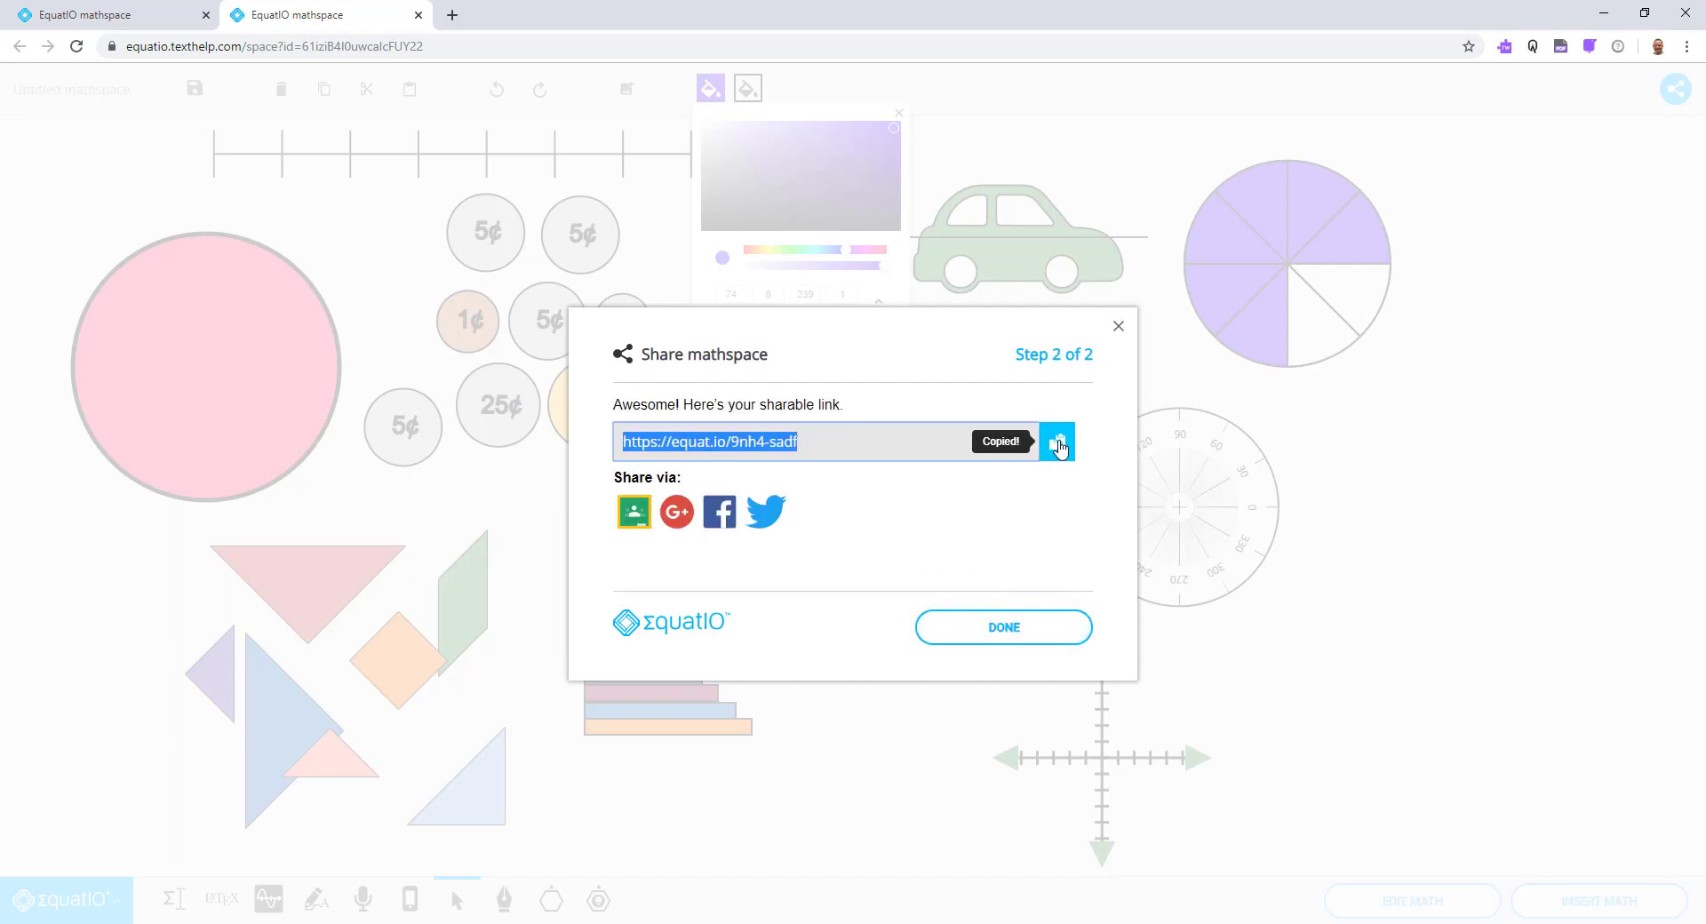